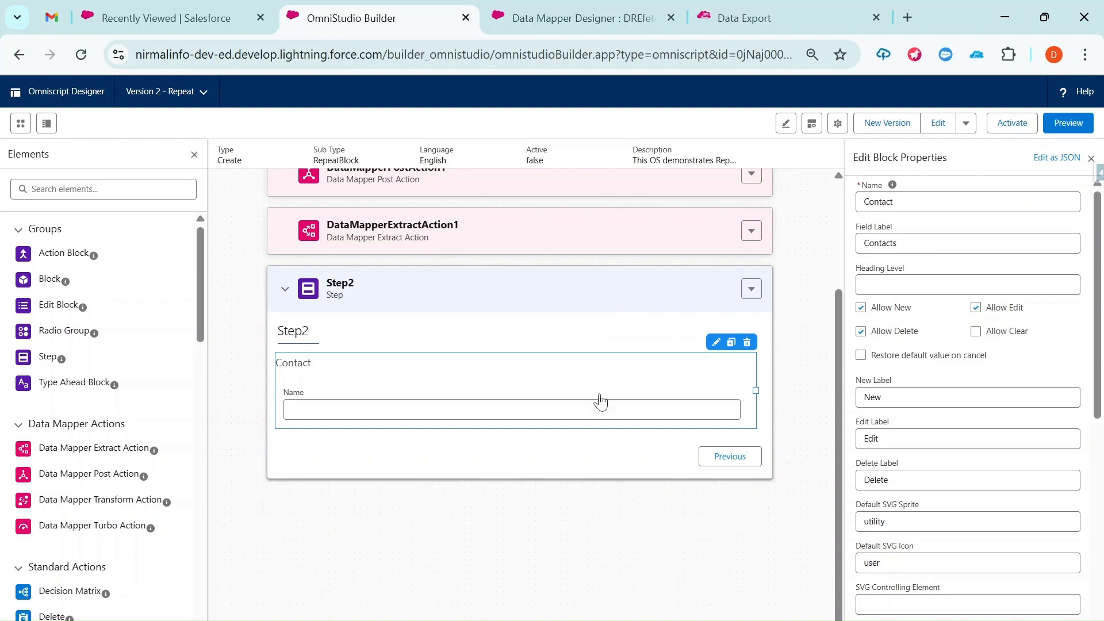
Compare the Name text field's element name with the corresponding key under Contact in the Data Mapper response.
left_click(364, 398)
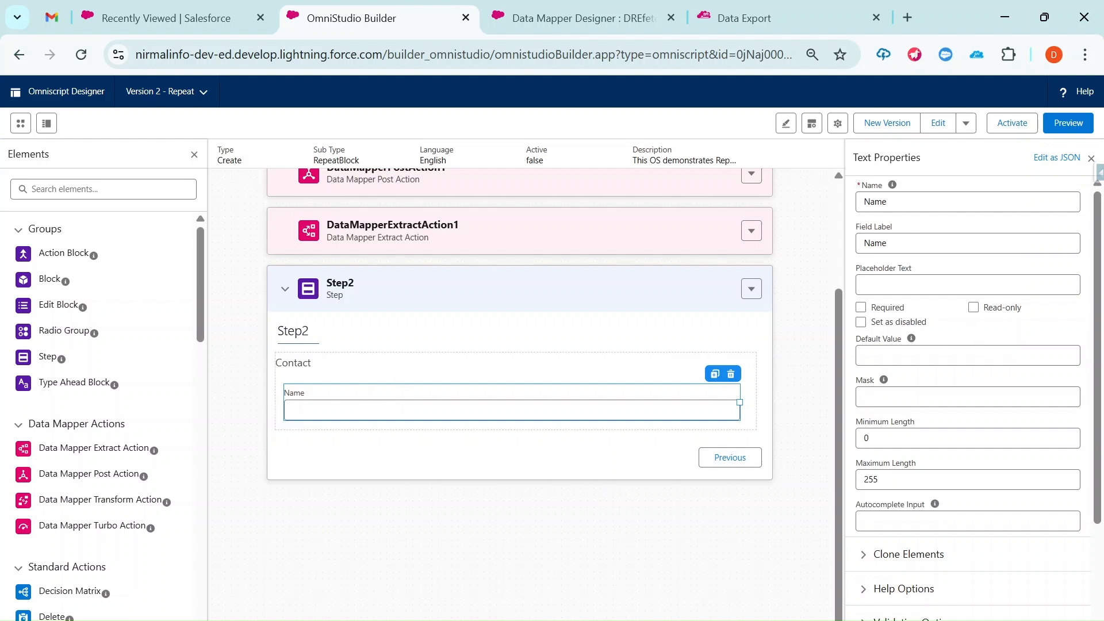
left_click(905, 201)
type("1")
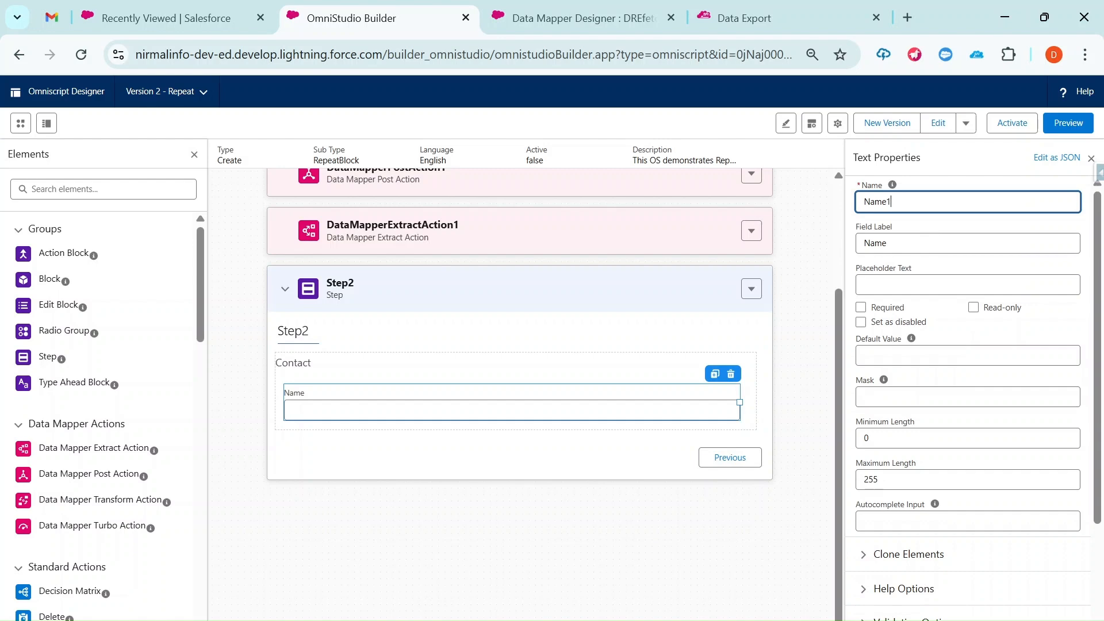
left_click(552, 11)
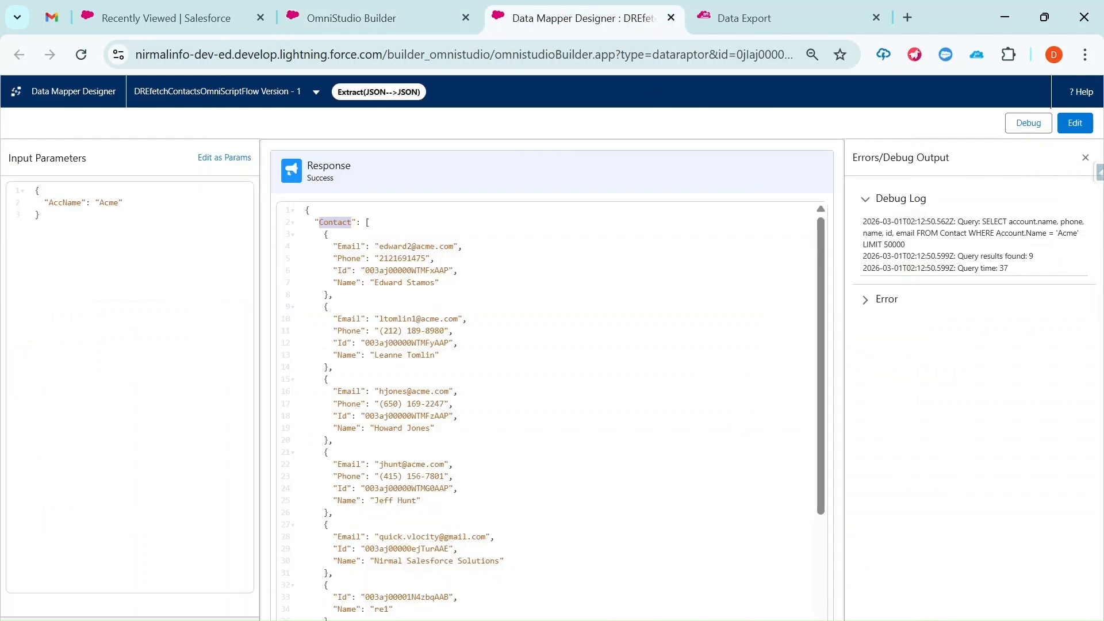
double_click(344, 282)
left_click(385, 20)
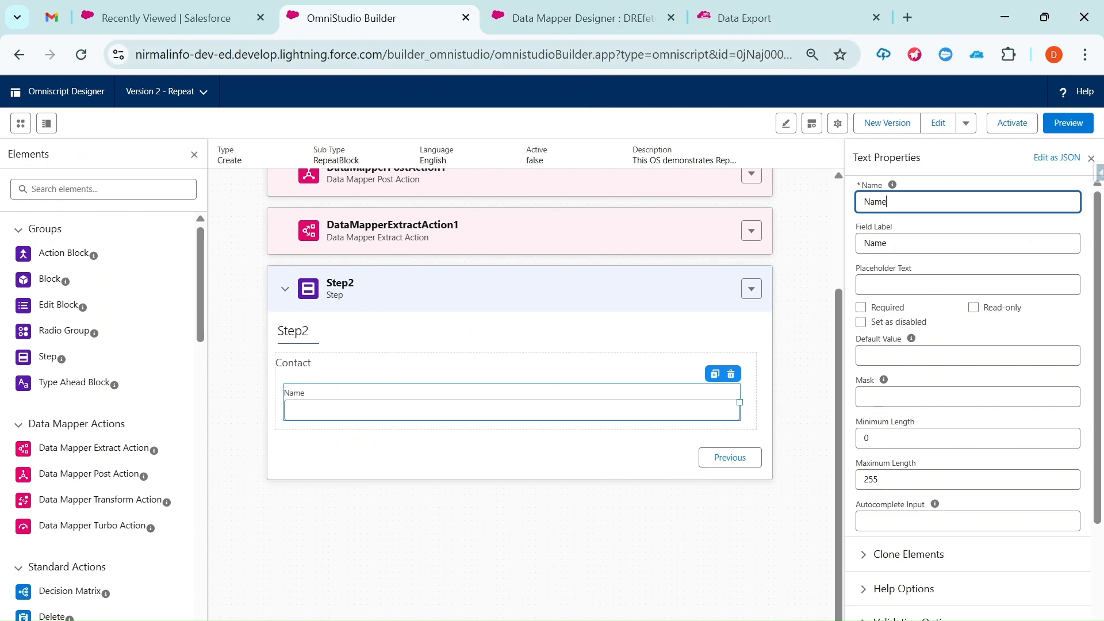
Check the Email key in the Data Mapper response, then duplicate the Name field and set the copy's name and label to Email.
left_click(575, 18)
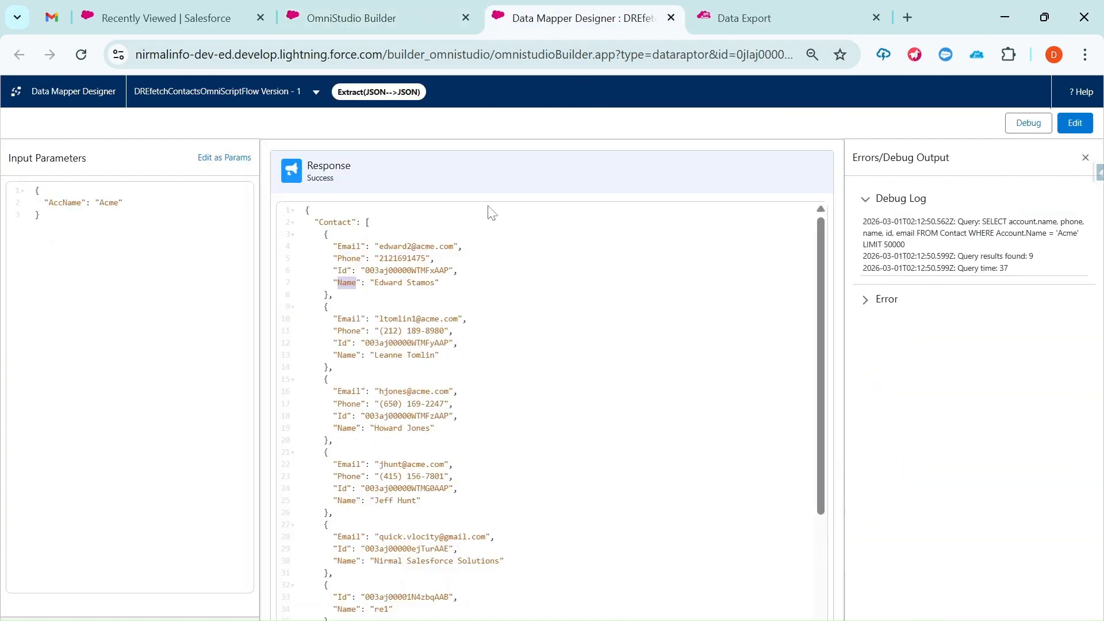
double_click(349, 246)
left_click(351, 16)
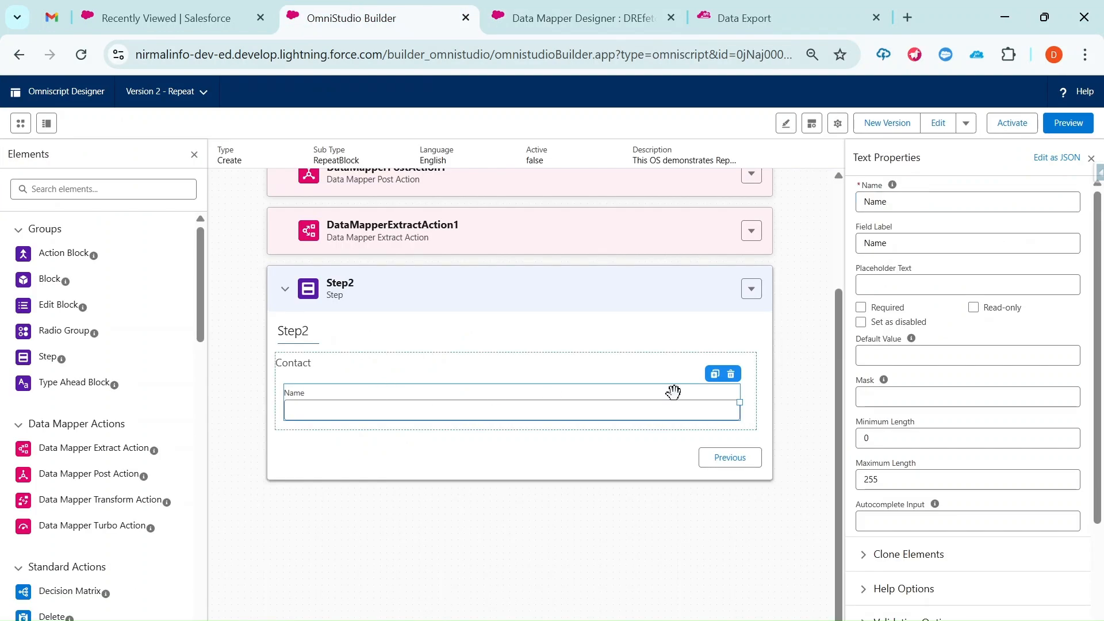
left_click(714, 374)
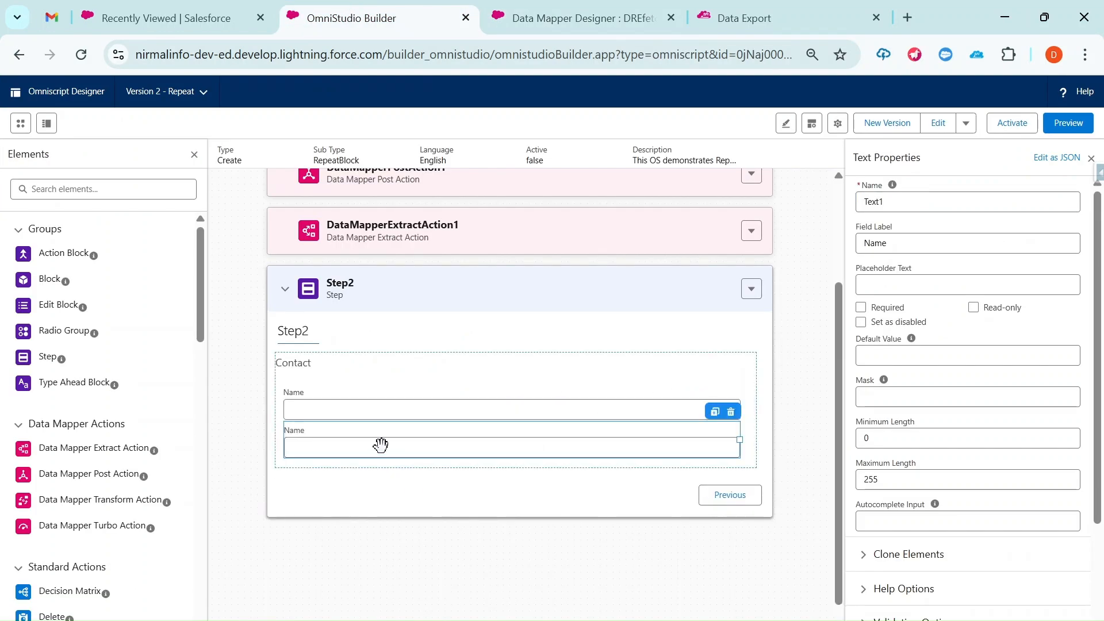
left_click_drag(888, 202, 855, 215)
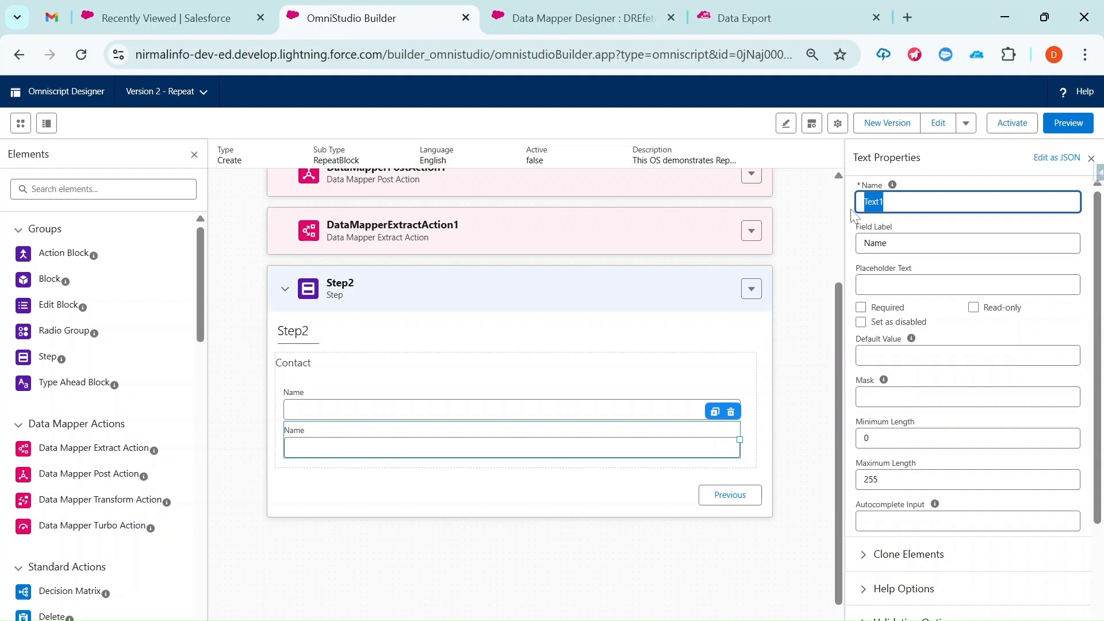
type("Email")
key("Tab")
type("Email")
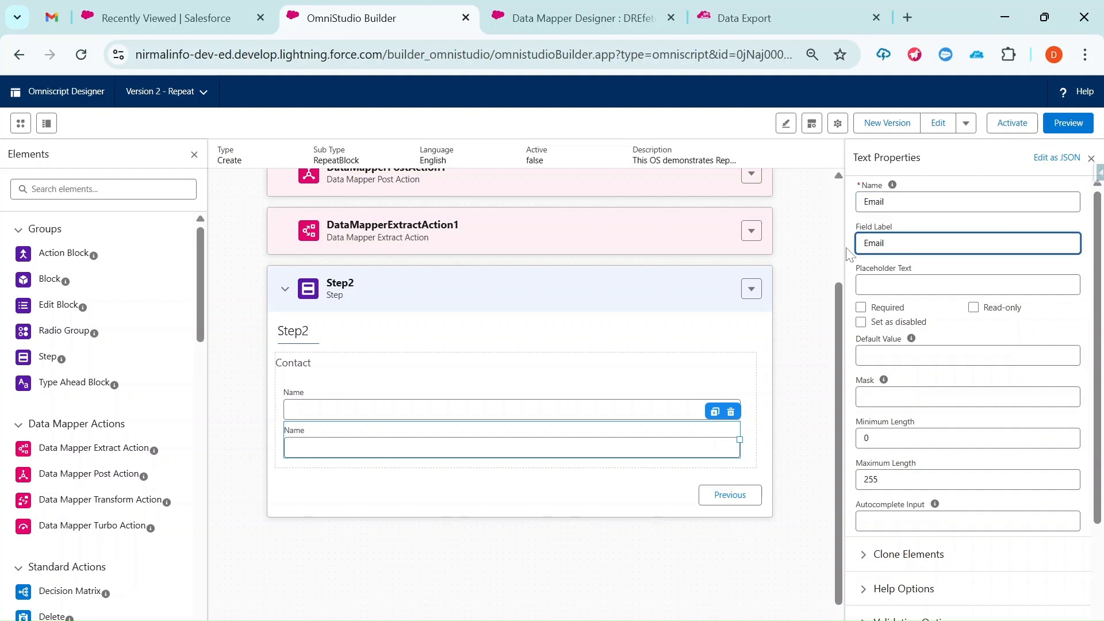
left_click(605, 449)
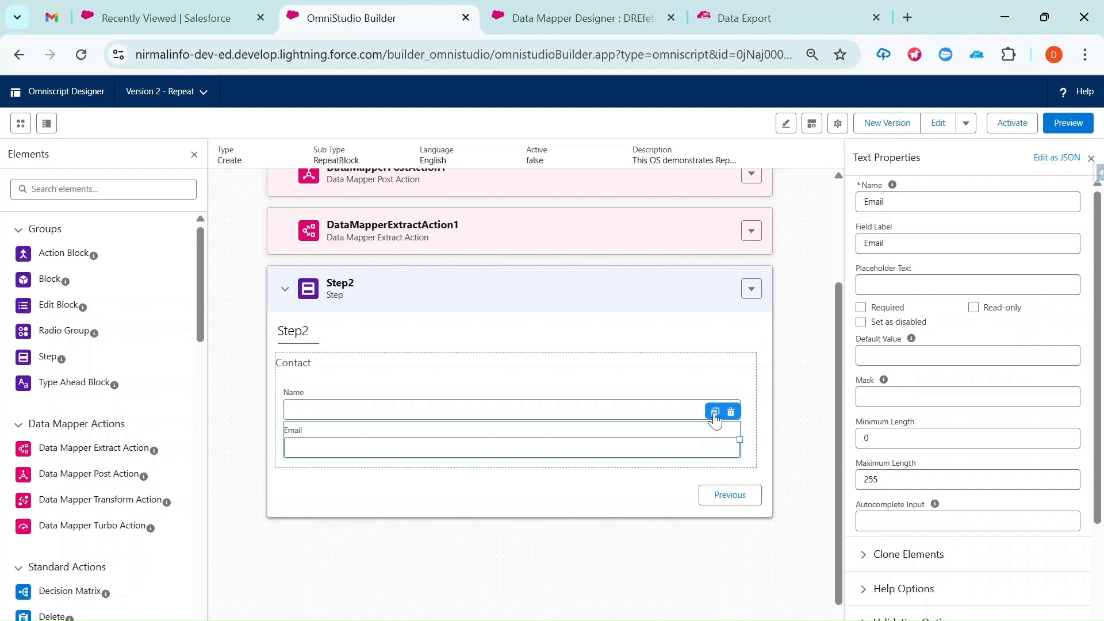
Duplicate the Email field and set the copy's element name to Id, copied from the Data Mapper response.
left_click(715, 412)
left_click(581, 18)
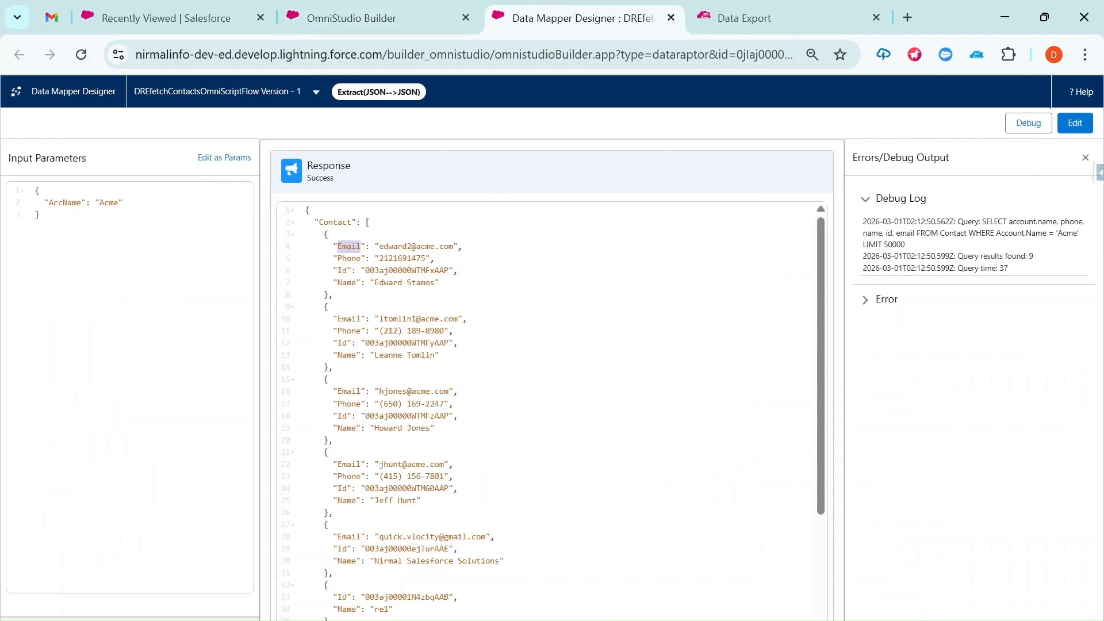
double_click(336, 270)
double_click(342, 270)
key("ctrl+c")
left_click(351, 18)
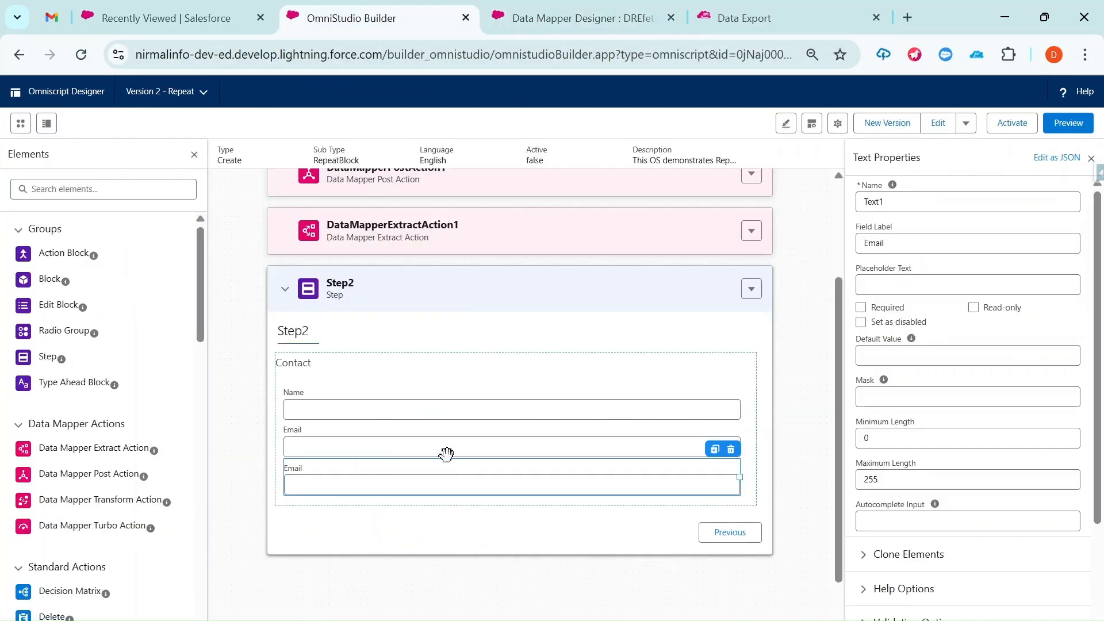
left_click_drag(897, 202, 806, 197)
key("ctrl+v")
left_click_drag(906, 243, 851, 247)
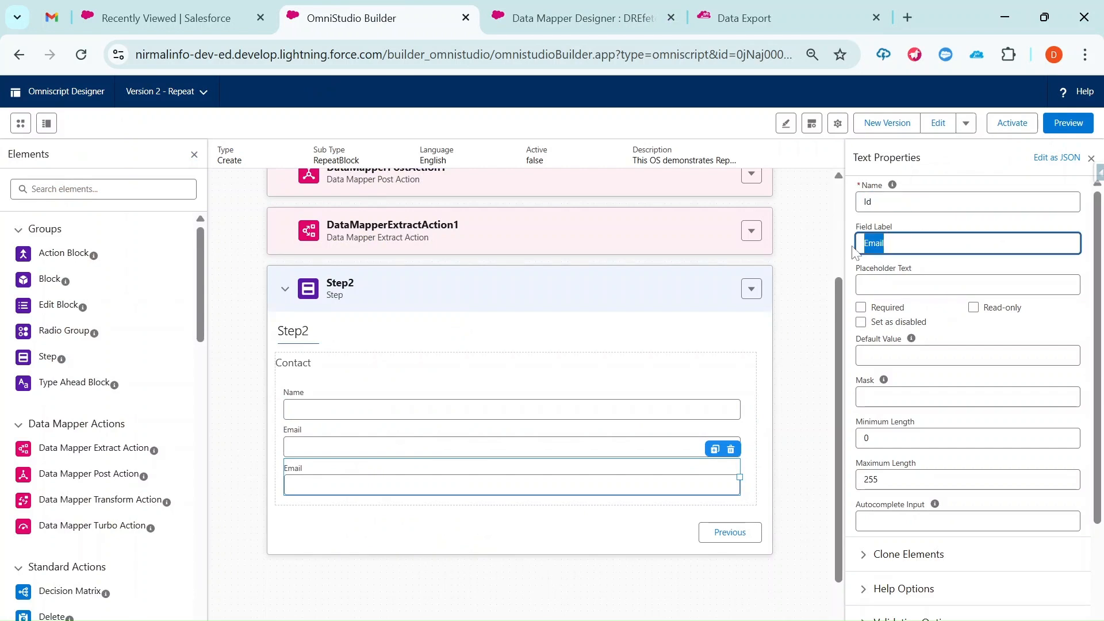
key("ctrl+v")
key("ctrl+z")
Exclude the Id element from the elements shown inside the Contact edit block.
scroll(963, 446, "down", 3)
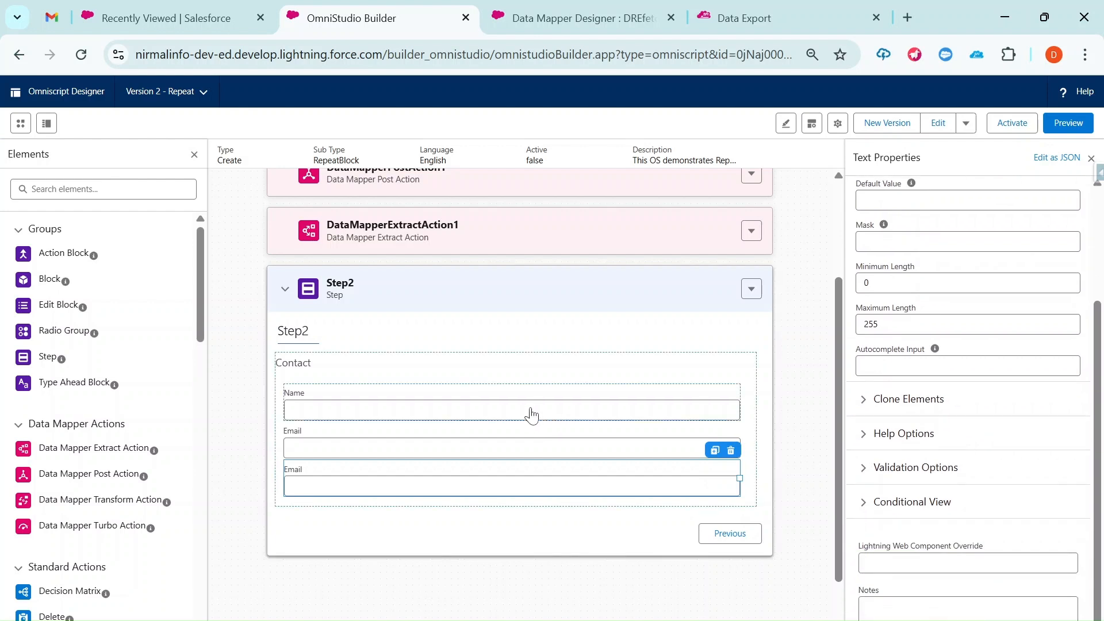
left_click(450, 362)
scroll(966, 382, "down", 5)
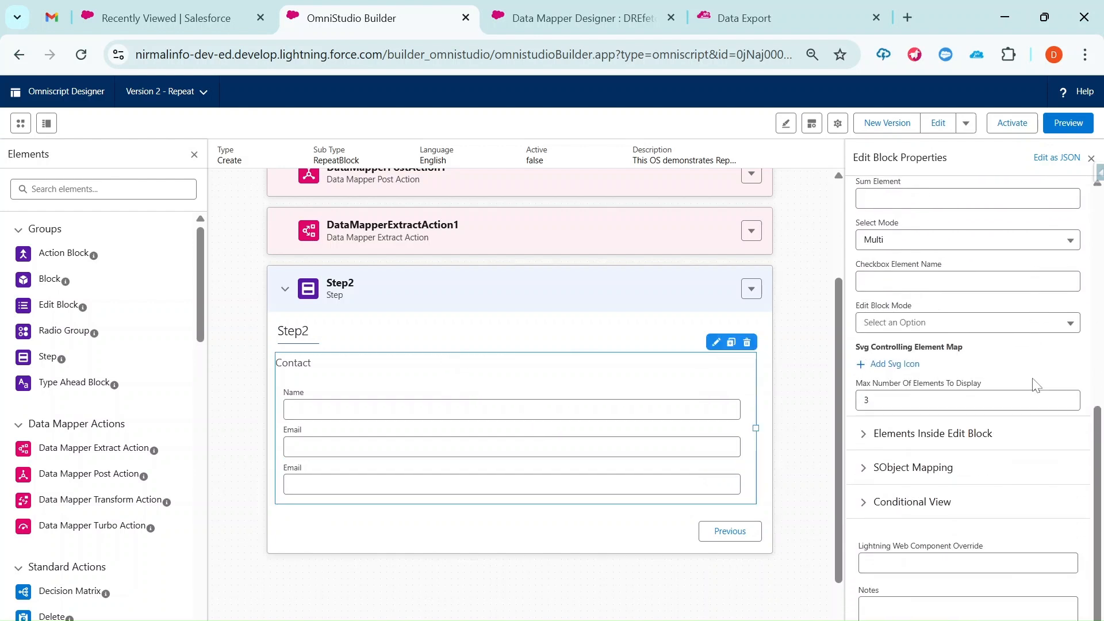
left_click(864, 442)
scroll(903, 425, "down", 2)
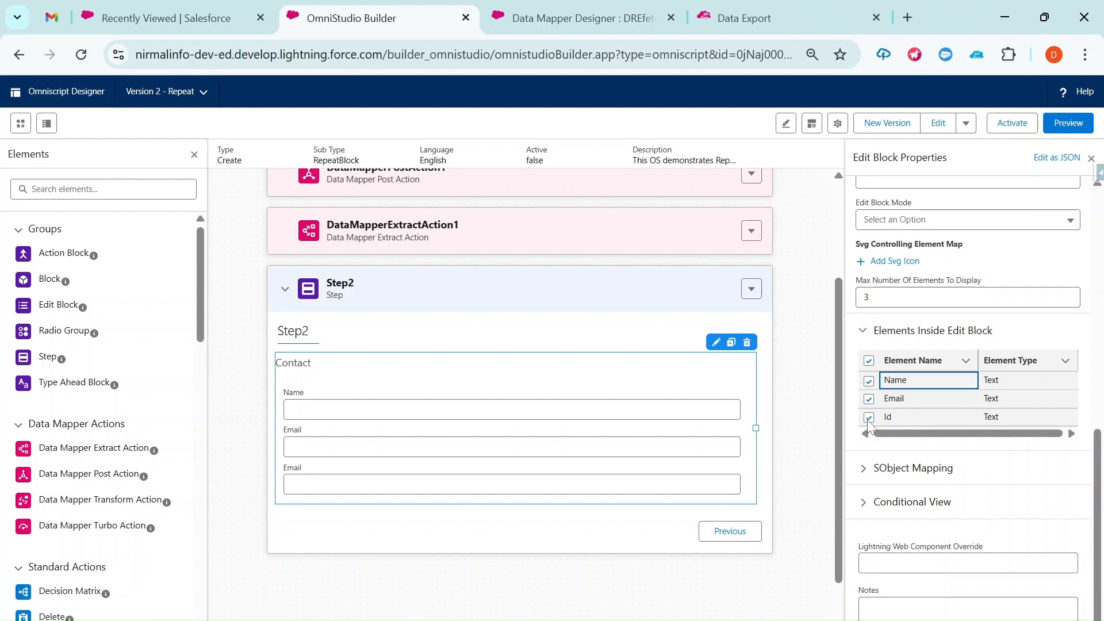
left_click(869, 417)
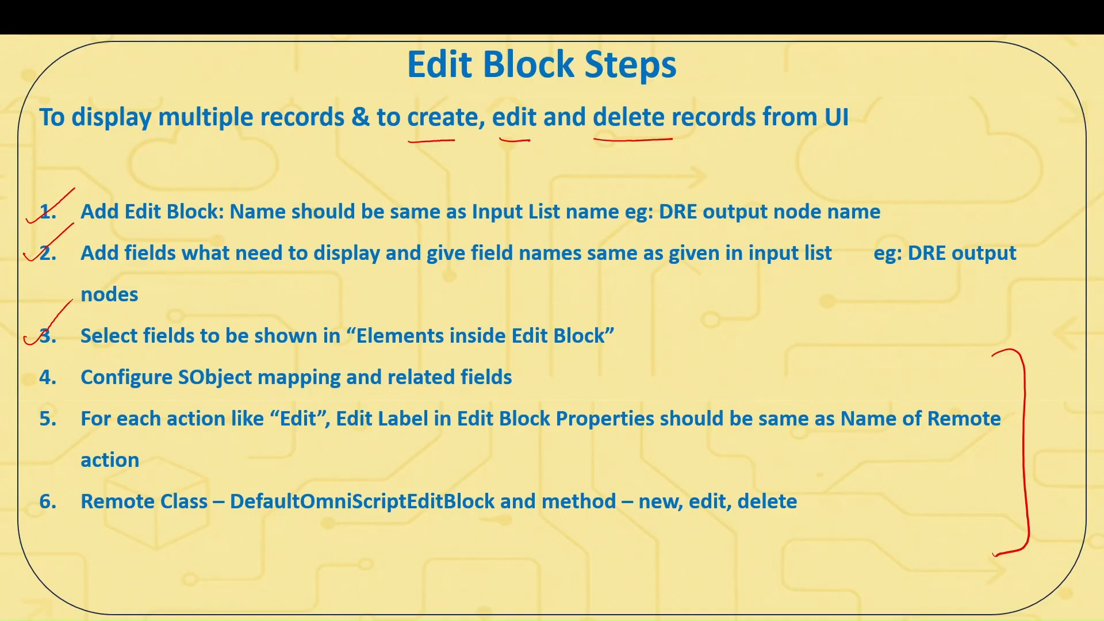
mouse_move(524, 380)
left_mouse_down()
mouse_move(638, 362)
mouse_move(632, 381)
left_mouse_up()
mouse_move(211, 344)
left_mouse_down()
mouse_move(168, 373)
mouse_move(256, 403)
mouse_move(203, 347)
left_mouse_up()
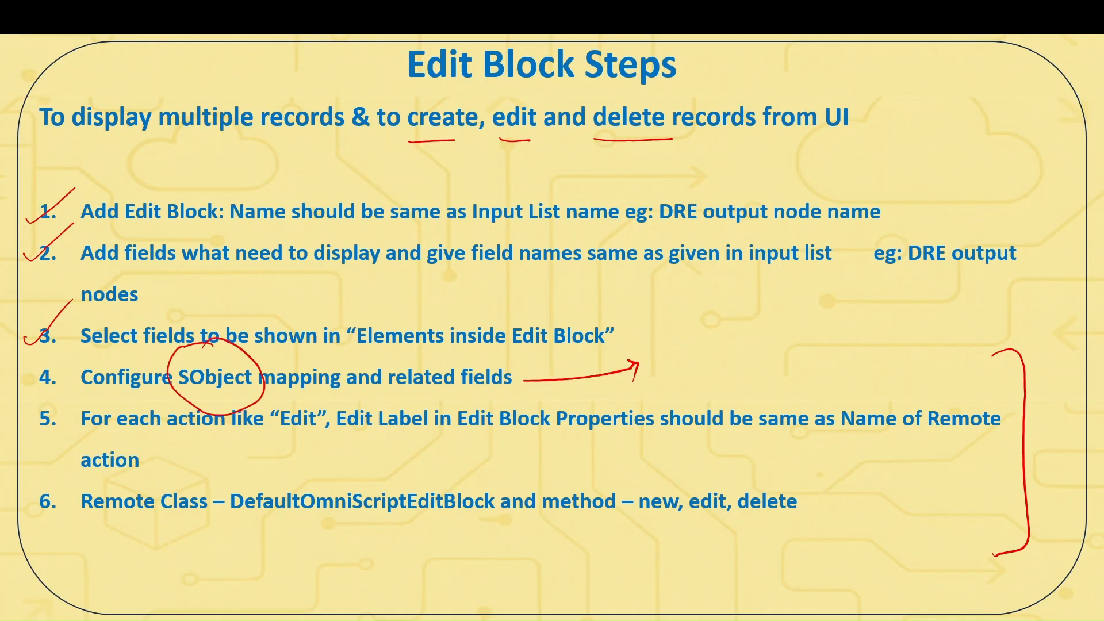
key("alt+Tab")
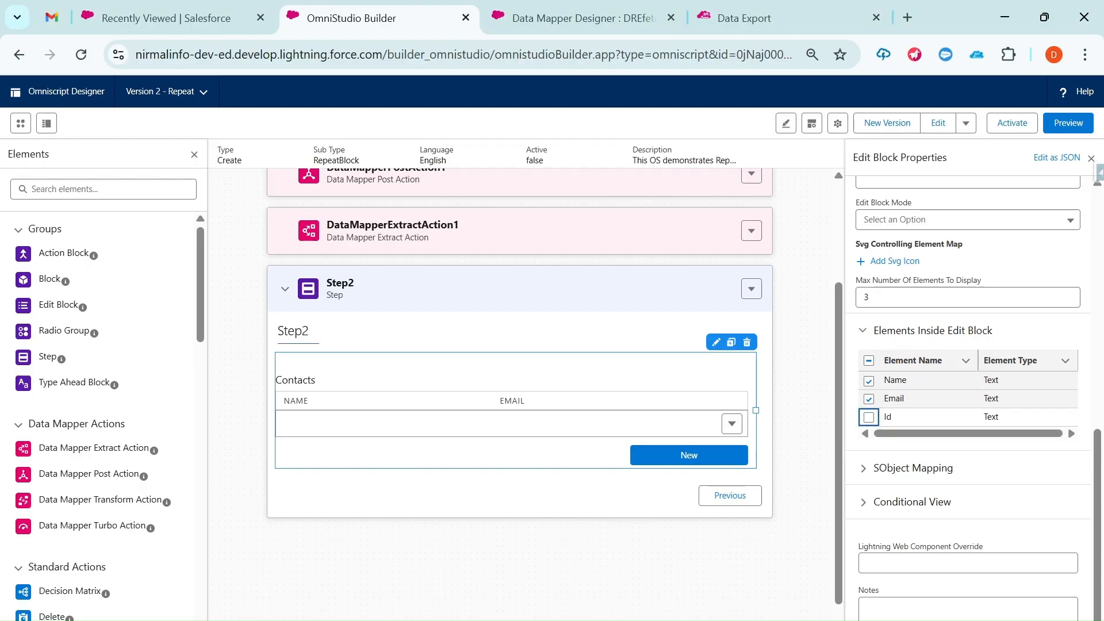
Add an SObject field mapping from the edit block's Name element to the Contact object's LastName field, saving it and starting another.
left_click(863, 468)
scroll(889, 426, "down", 2)
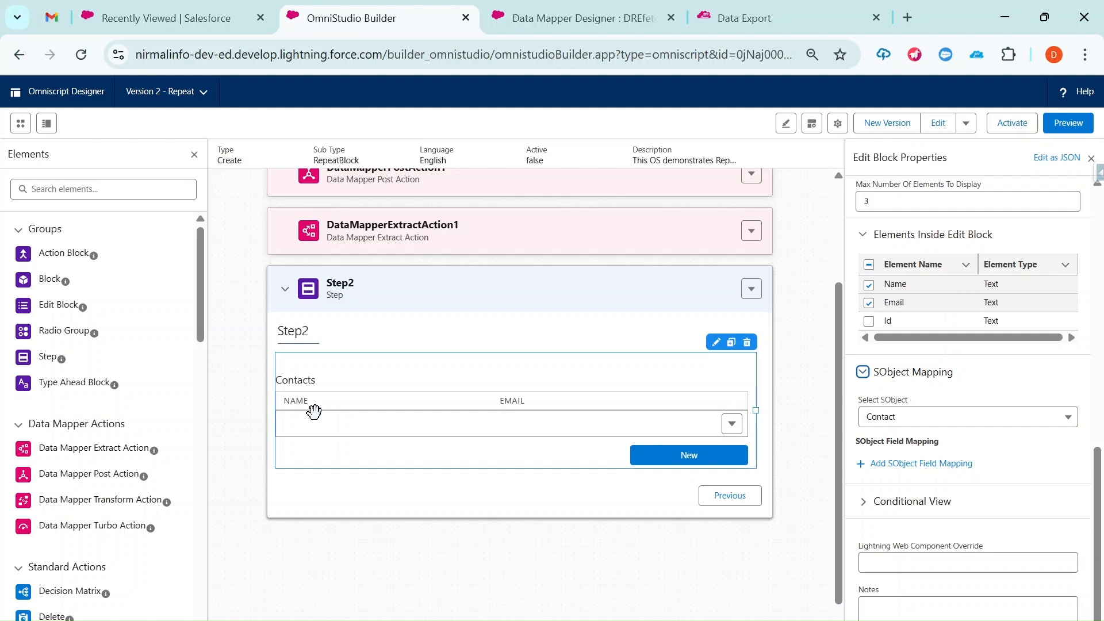
left_click(904, 467)
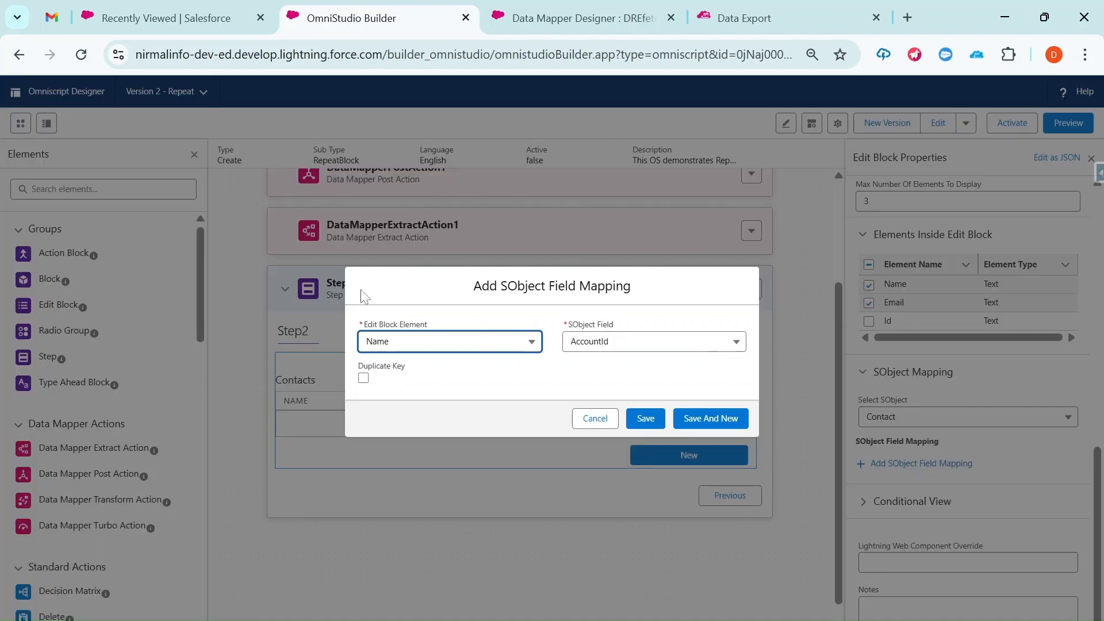
left_click(604, 344)
type("las")
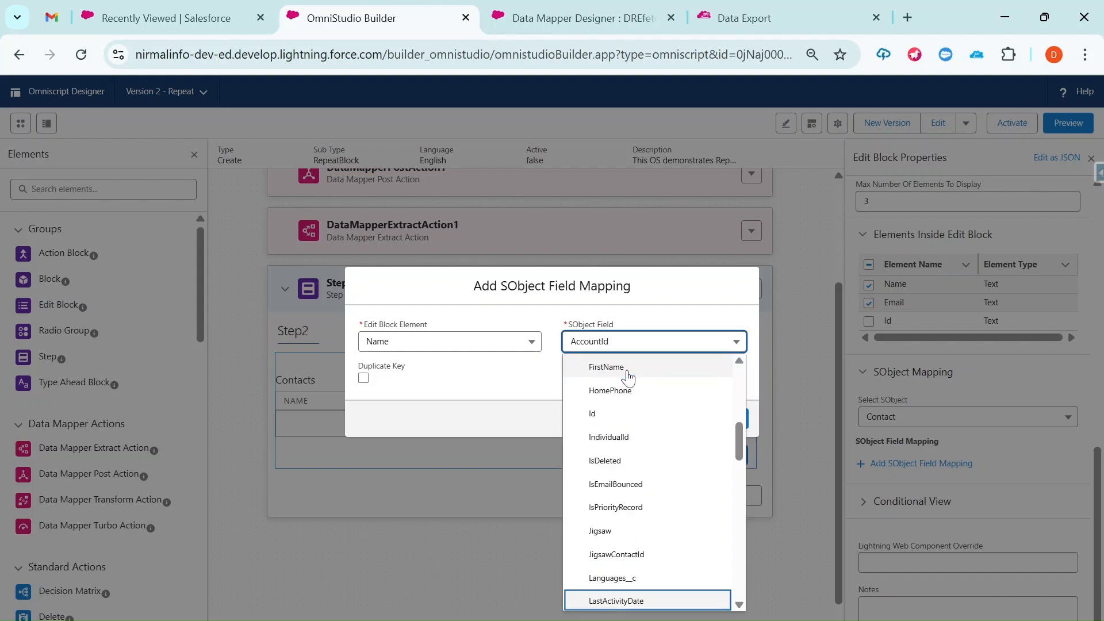
scroll(684, 468, "down", 3)
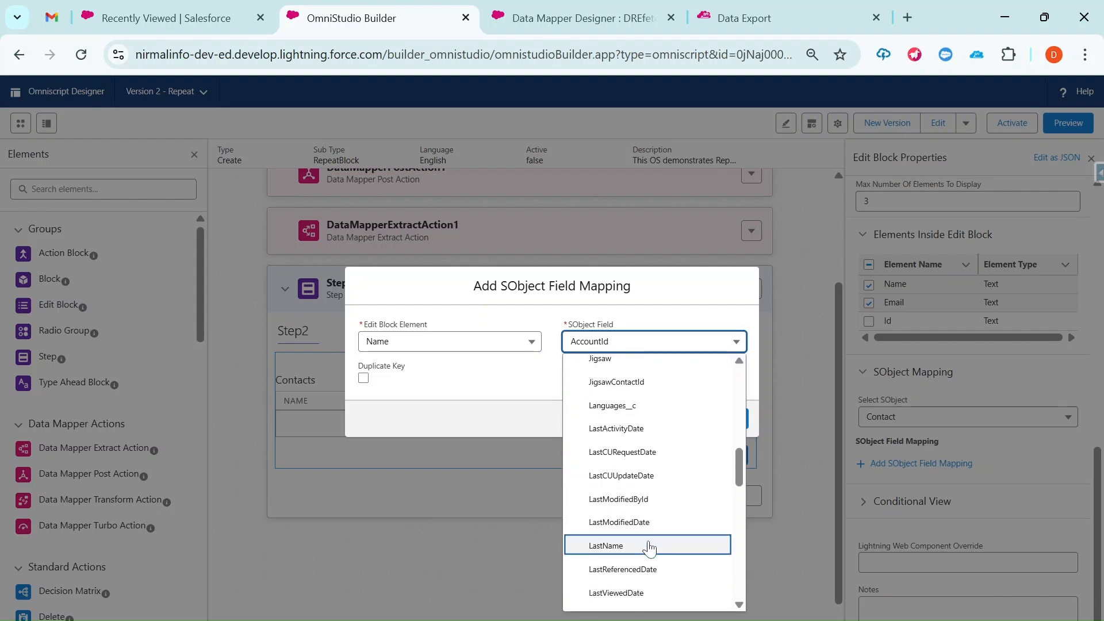
left_click(648, 544)
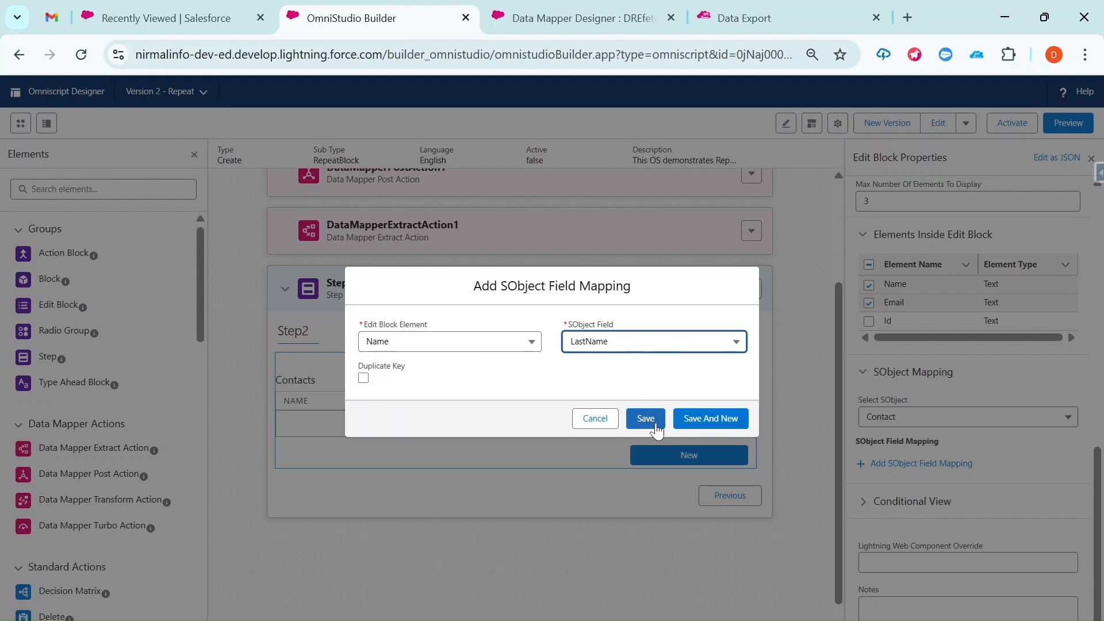
left_click(706, 424)
Map the edit block's Email element to the Contact object's Email field, save the mapping and start another.
left_click(457, 346)
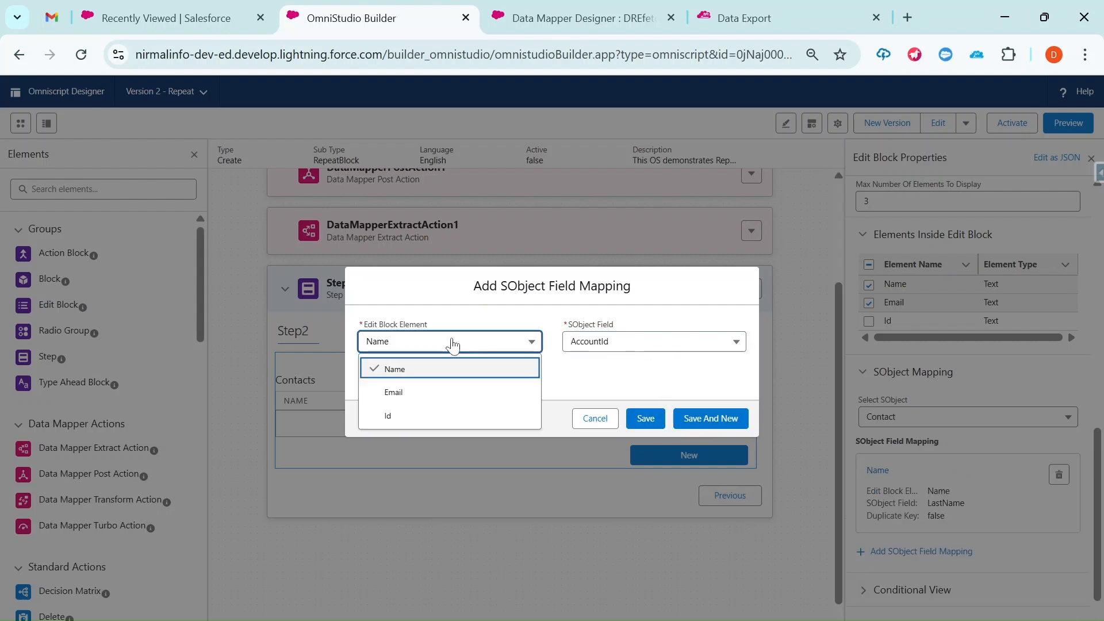
left_click(437, 394)
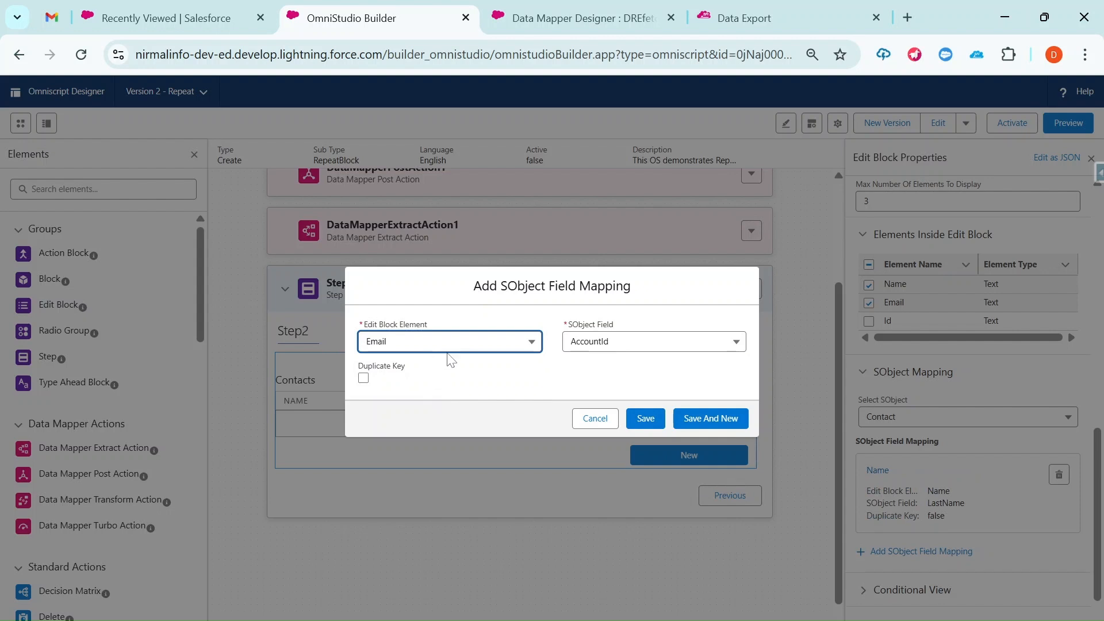
left_click(601, 345)
type("email")
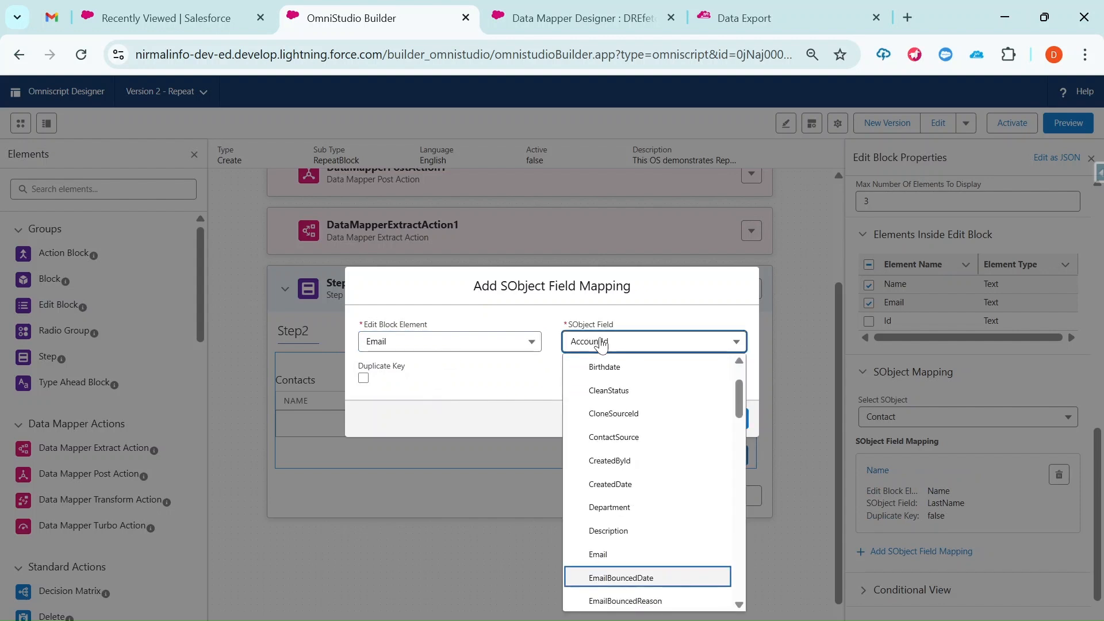
left_click(612, 552)
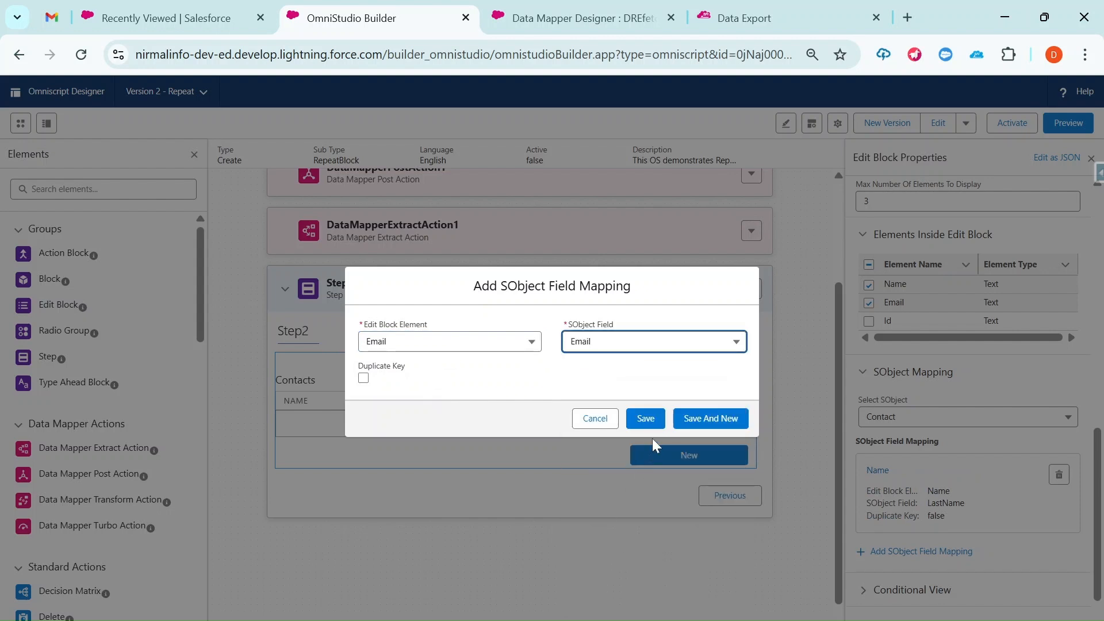
left_click(710, 418)
Map the edit block's Id element to the Contact object's Id field and save the mapping.
left_click(429, 341)
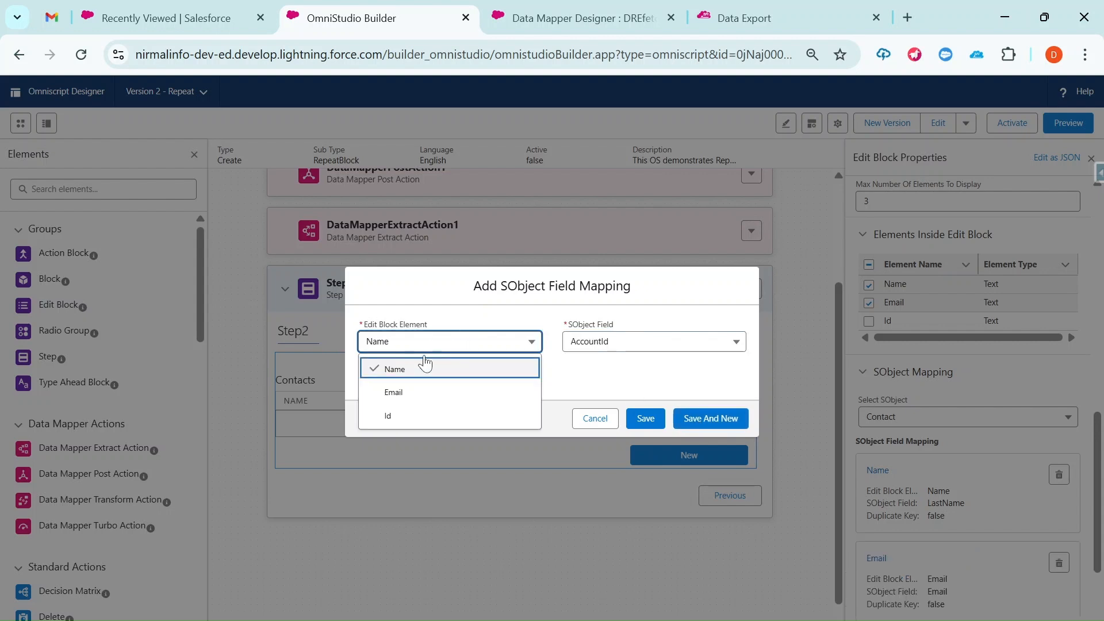
left_click(402, 415)
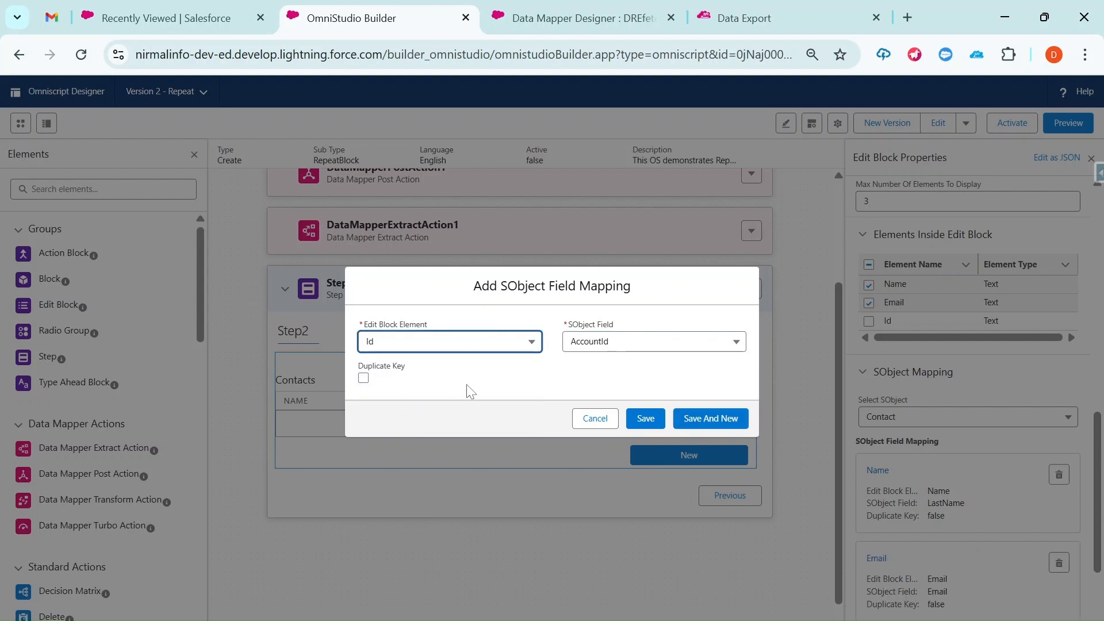
left_click(594, 345)
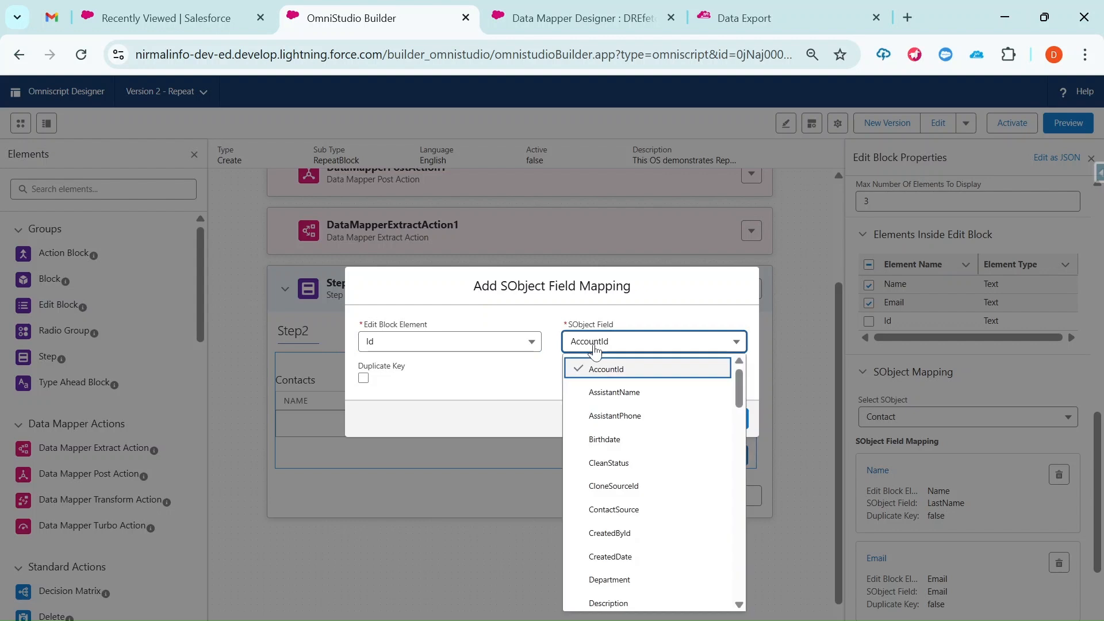
key("i")
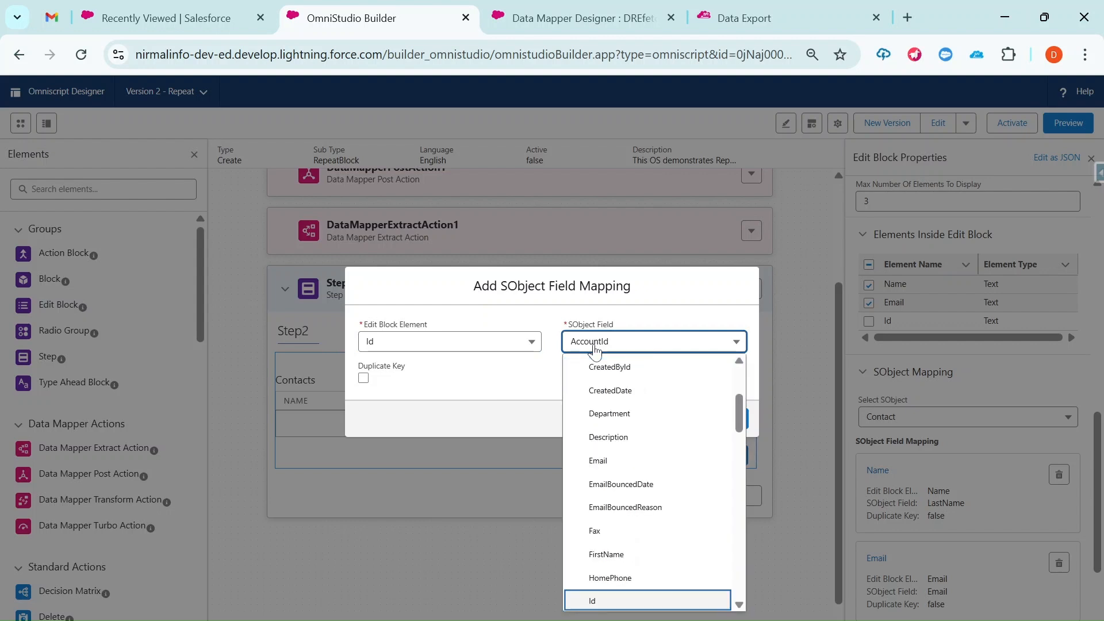
left_click(609, 600)
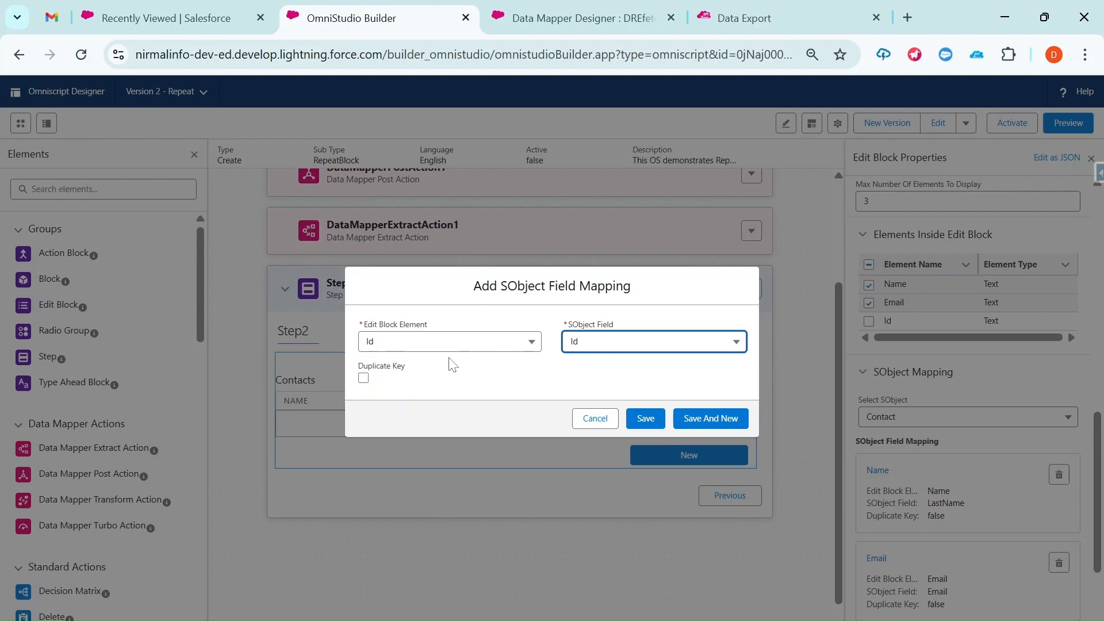
left_click(643, 418)
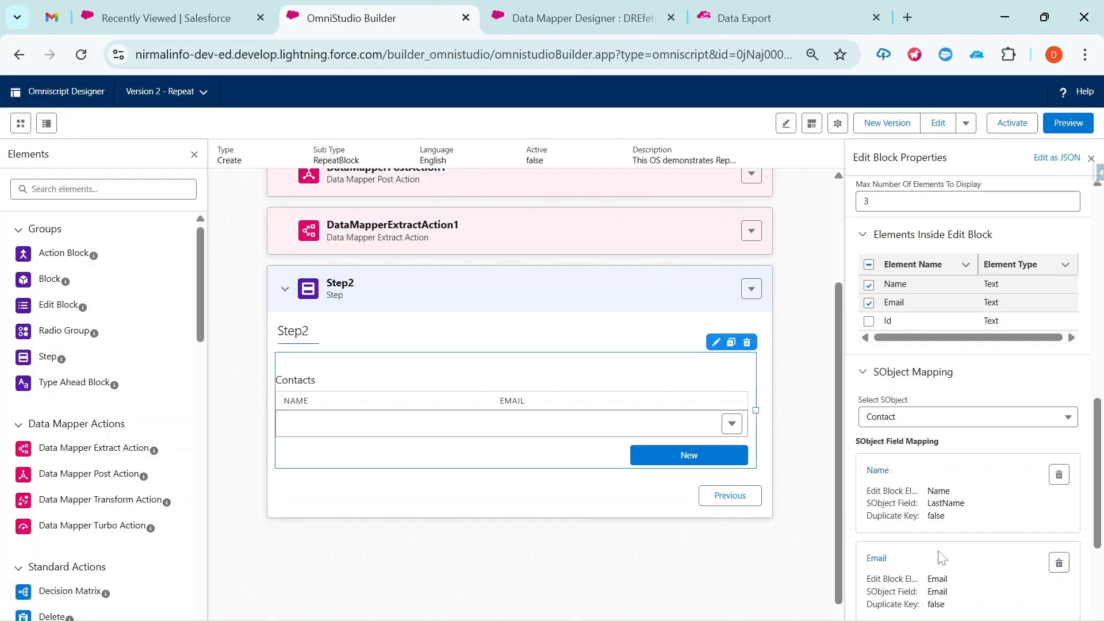
scroll(942, 556, "down", 3)
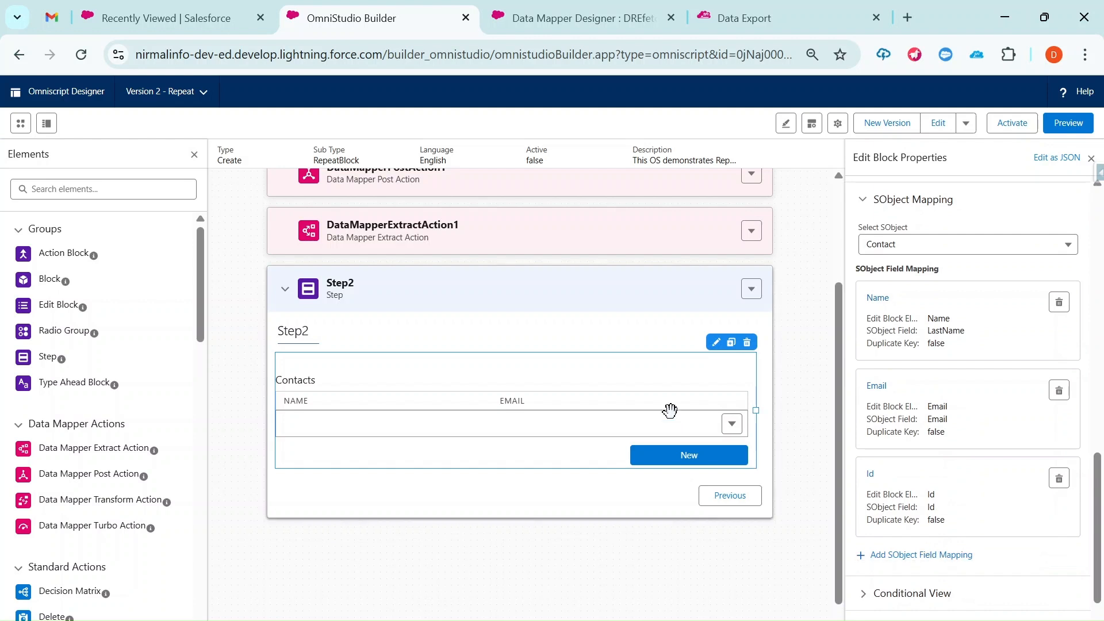
scroll(973, 419, "up", 2)
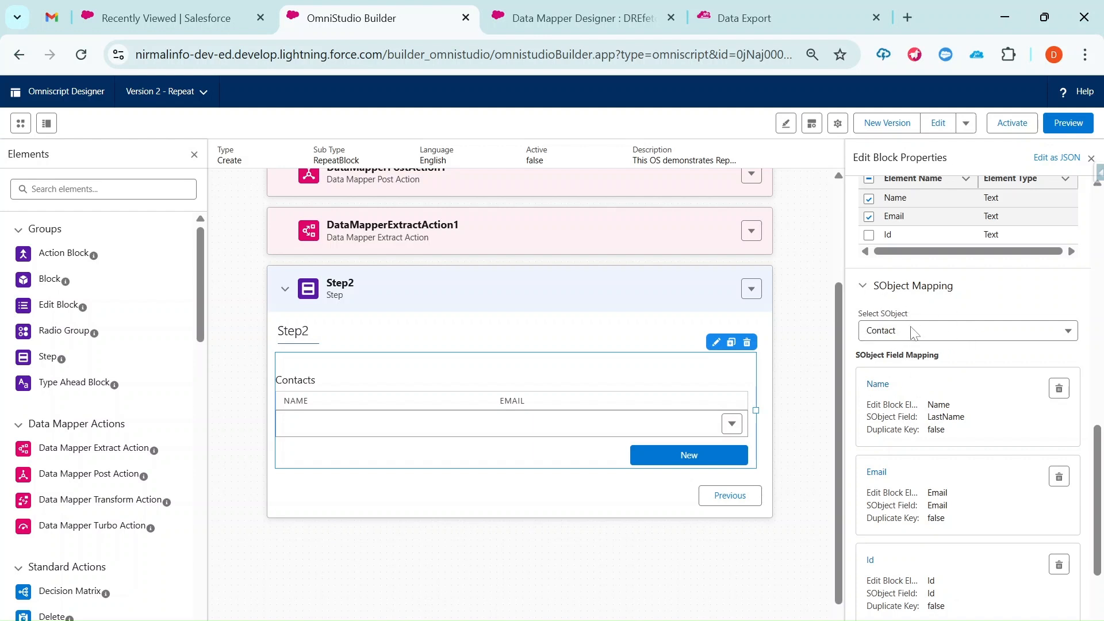
scroll(952, 447, "down", 3)
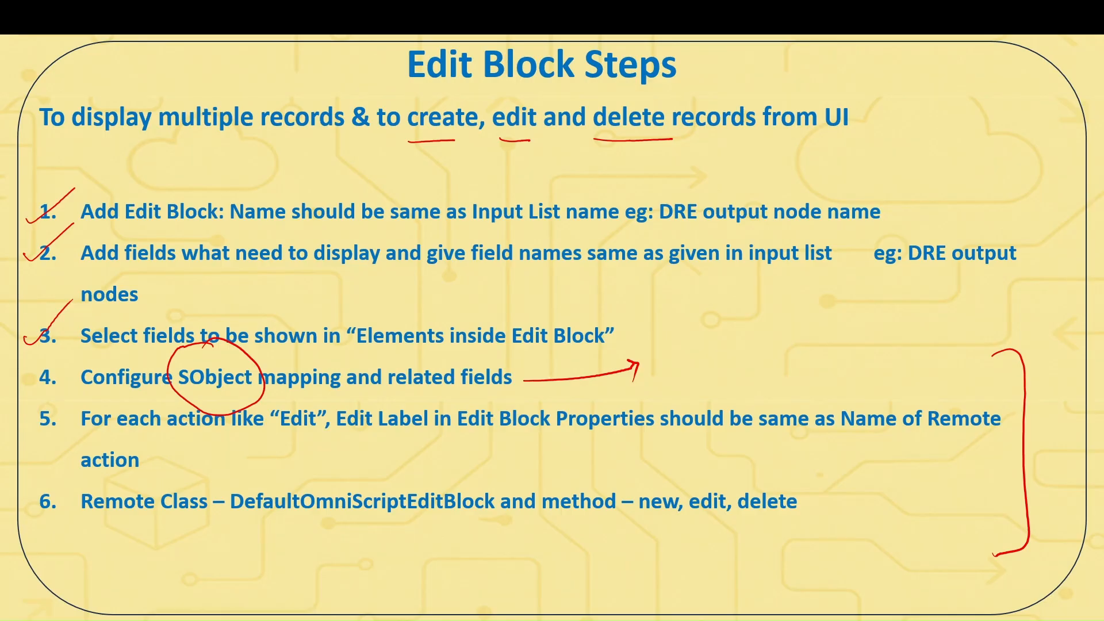
left_click_drag(28, 428, 67, 396)
mouse_move(983, 382)
left_mouse_down()
mouse_move(937, 380)
mouse_move(969, 458)
mouse_move(963, 375)
left_mouse_up()
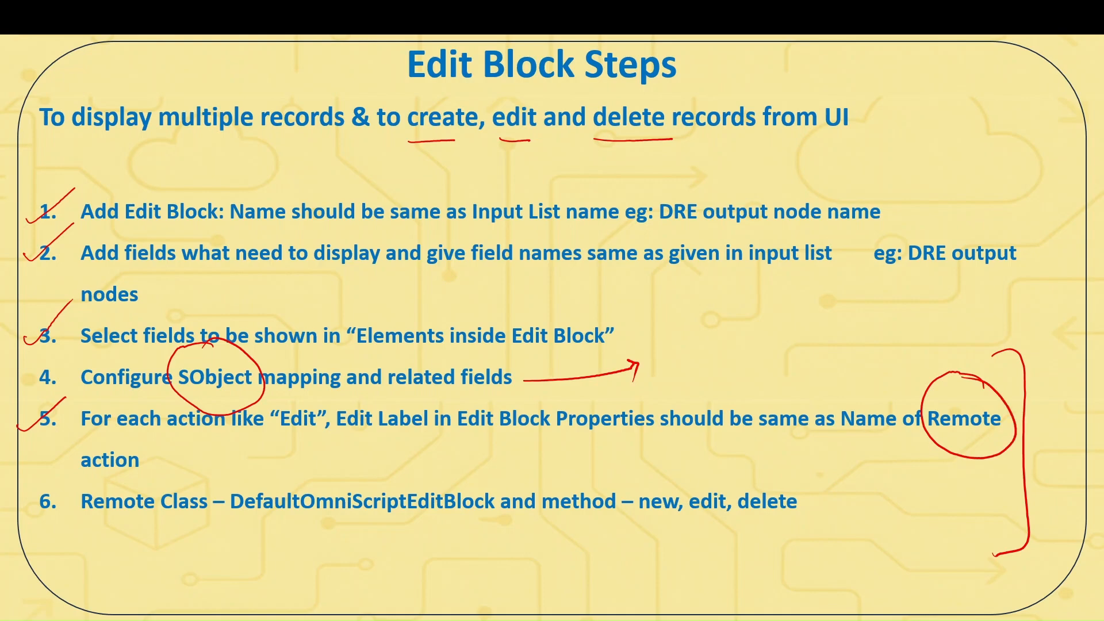
mouse_move(665, 556)
left_mouse_down()
mouse_move(656, 556)
mouse_move(671, 576)
mouse_move(661, 556)
mouse_move(697, 566)
mouse_move(698, 585)
left_mouse_up()
mouse_move(715, 530)
left_mouse_down()
mouse_move(722, 589)
mouse_move(745, 552)
mouse_move(744, 574)
left_mouse_up()
mouse_move(742, 571)
left_mouse_down()
mouse_move(778, 572)
mouse_move(770, 551)
mouse_move(894, 503)
left_mouse_up()
mouse_move(874, 500)
left_mouse_down()
mouse_move(894, 504)
mouse_move(889, 520)
left_mouse_up()
mouse_move(911, 512)
left_mouse_down()
mouse_move(920, 489)
mouse_move(932, 506)
mouse_move(932, 495)
left_mouse_up()
left_click_drag(937, 472, 941, 519)
mouse_move(970, 478)
left_mouse_down()
mouse_move(954, 492)
mouse_move(971, 503)
left_mouse_up()
left_click_drag(913, 548, 970, 521)
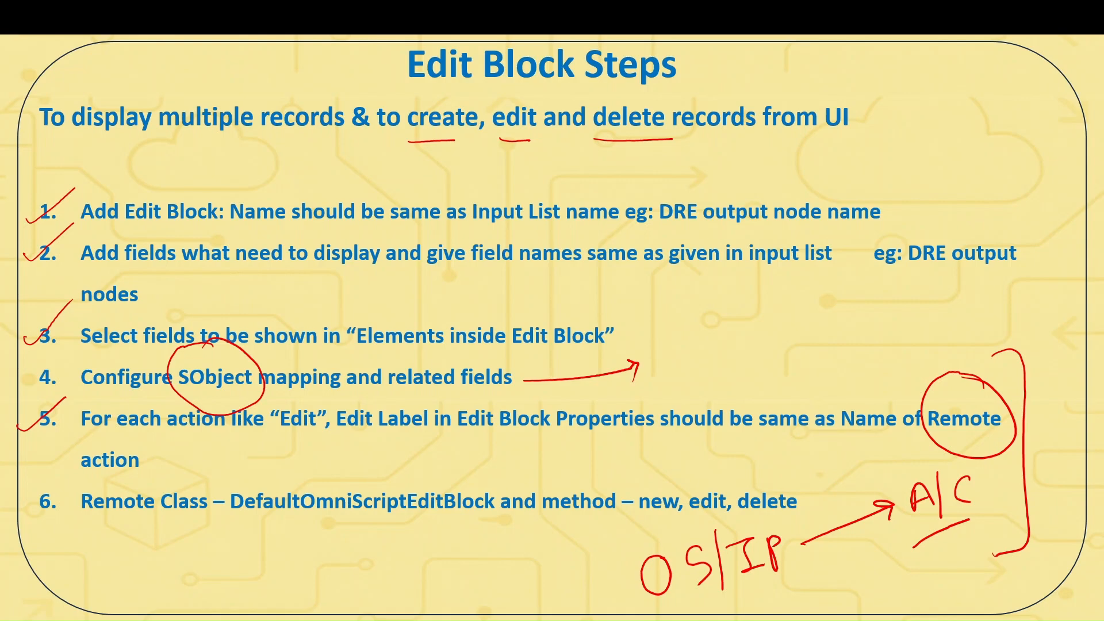
left_click_drag(244, 521, 489, 535)
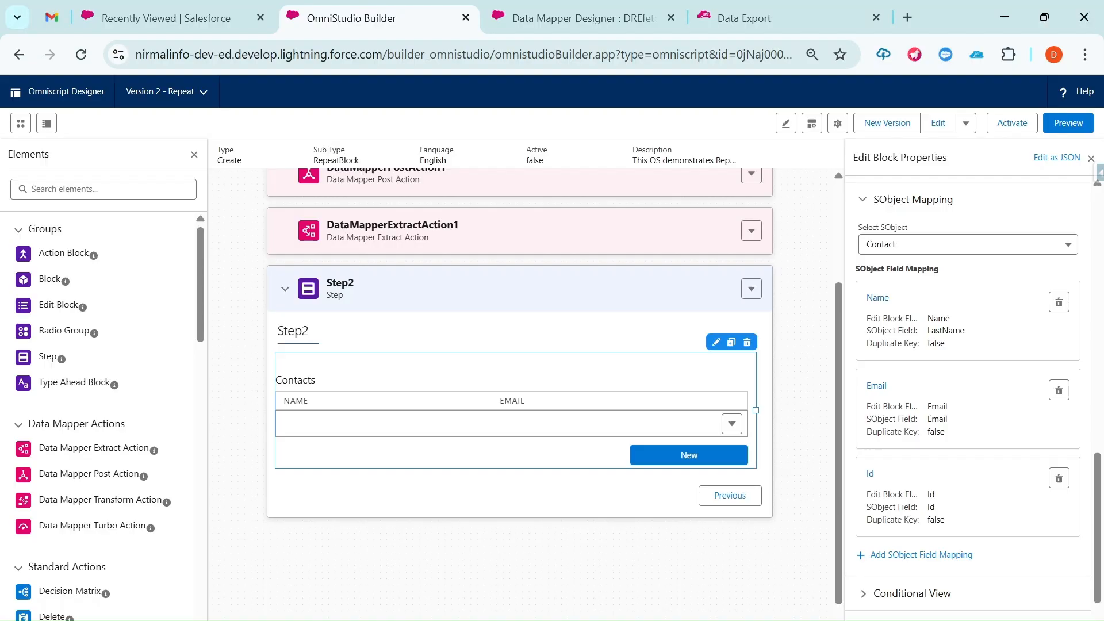
Find the Remote action element and add it inside the Contact edit block, below its last field.
left_click(31, 189)
type("remote")
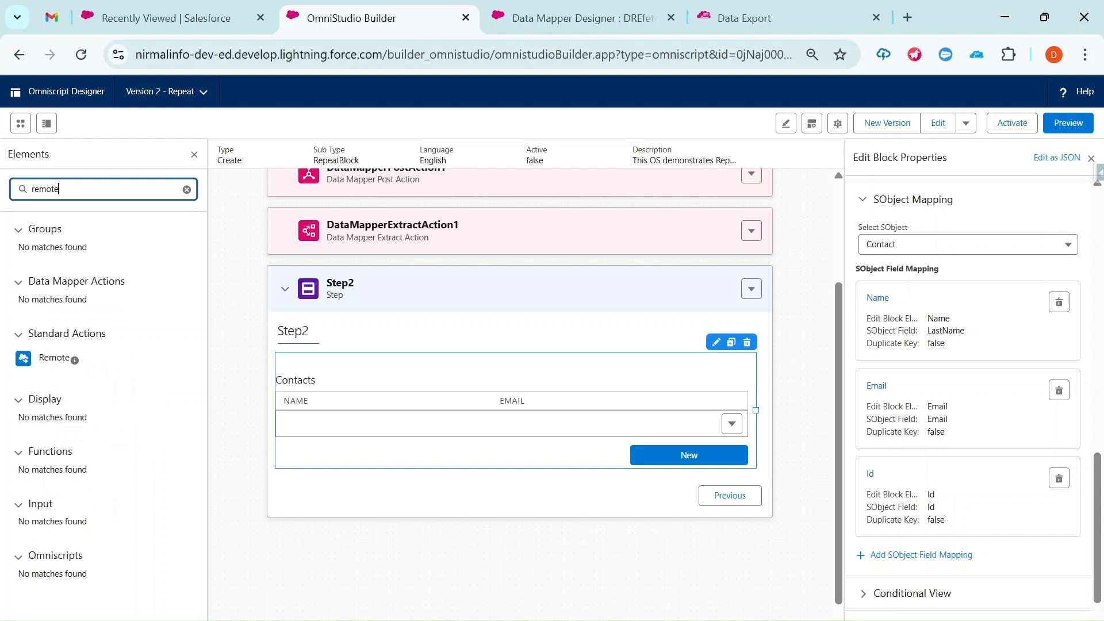
left_click(716, 342)
left_click_drag(32, 363, 308, 484)
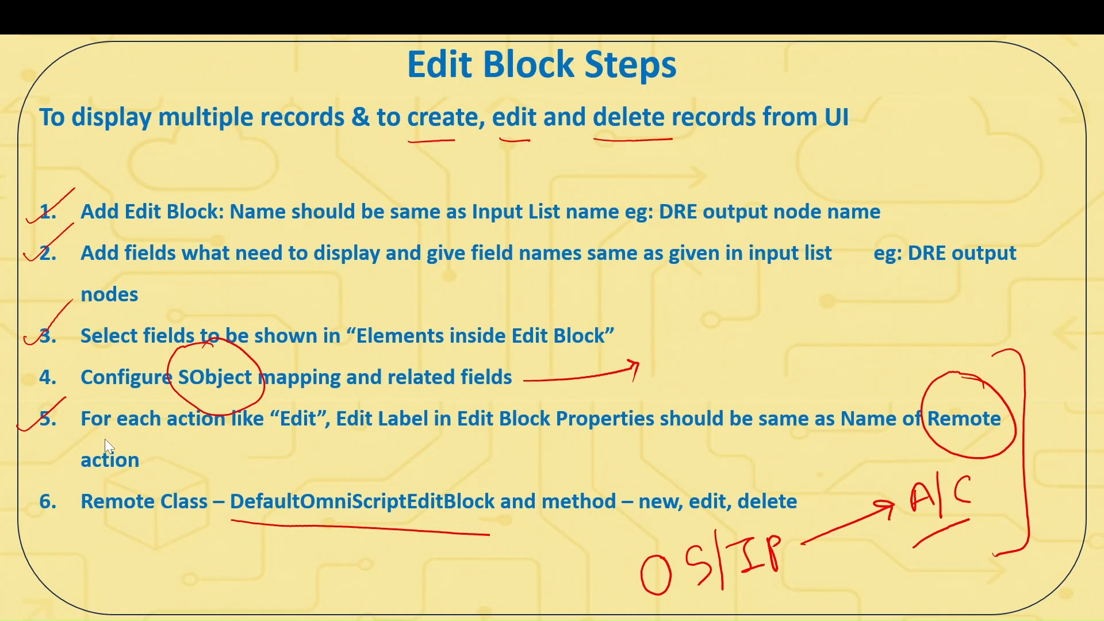
left_click_drag(268, 441, 311, 436)
mouse_move(362, 387)
left_mouse_down()
mouse_move(331, 396)
mouse_move(350, 452)
left_mouse_up()
left_click_drag(357, 437, 642, 444)
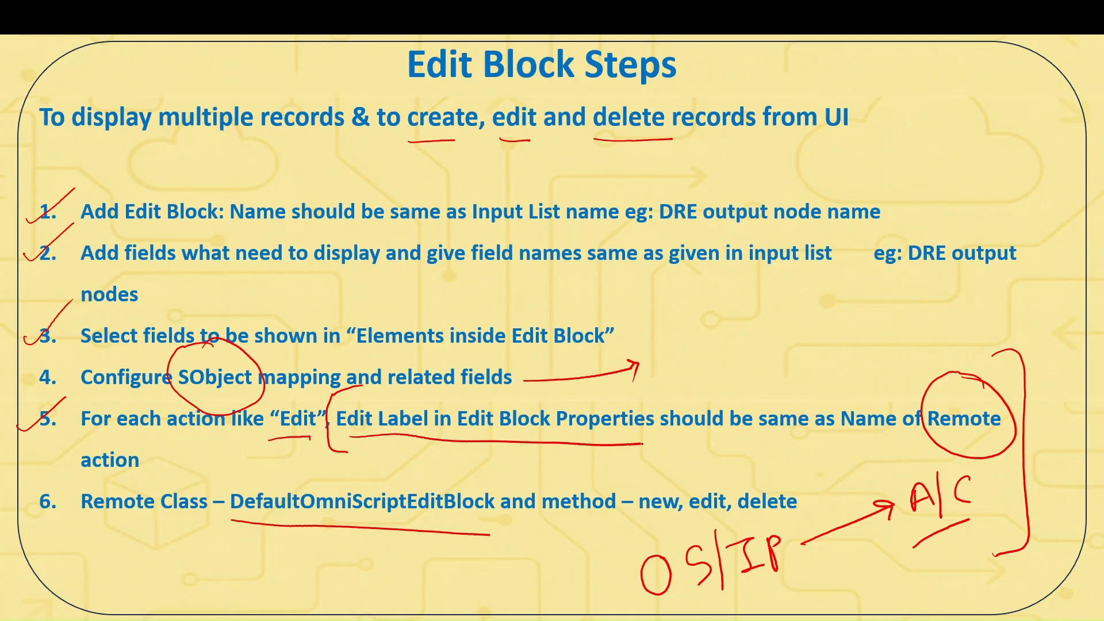
key("alt+Tab")
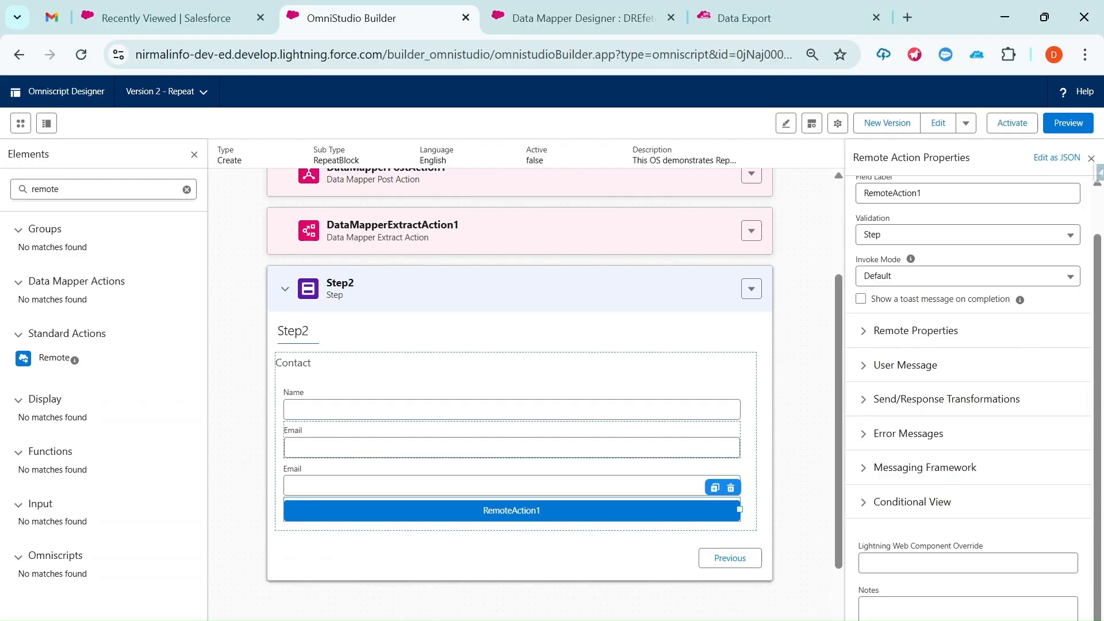
Name the remote action Edit, copied from the edit block's Edit Label, and narrow it to about a third of the block's width.
left_click(394, 353)
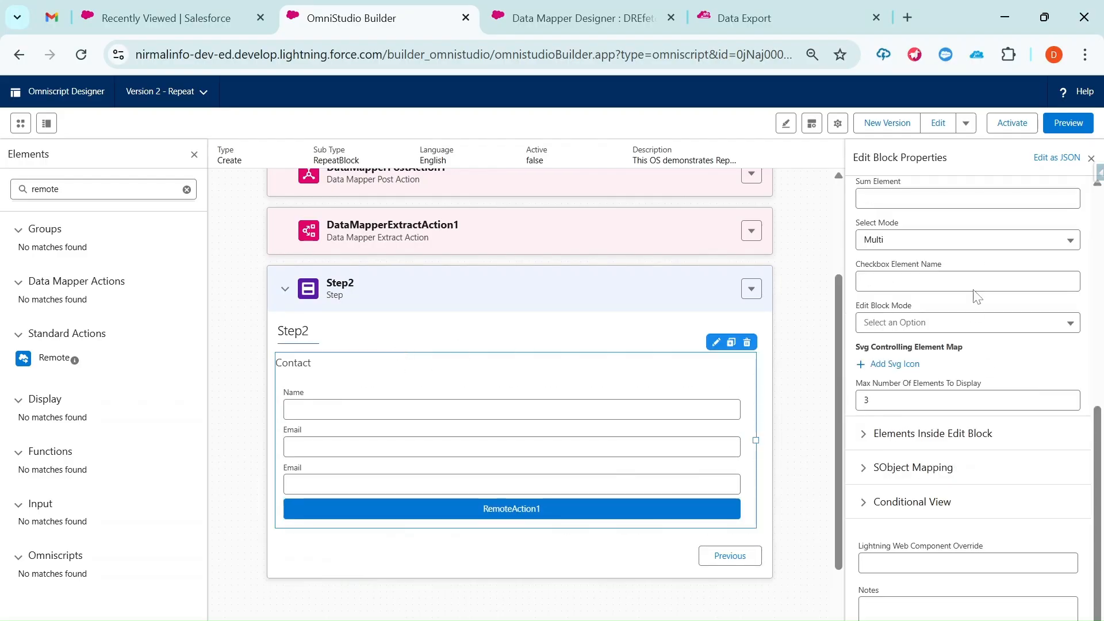
scroll(976, 295, "up", 10)
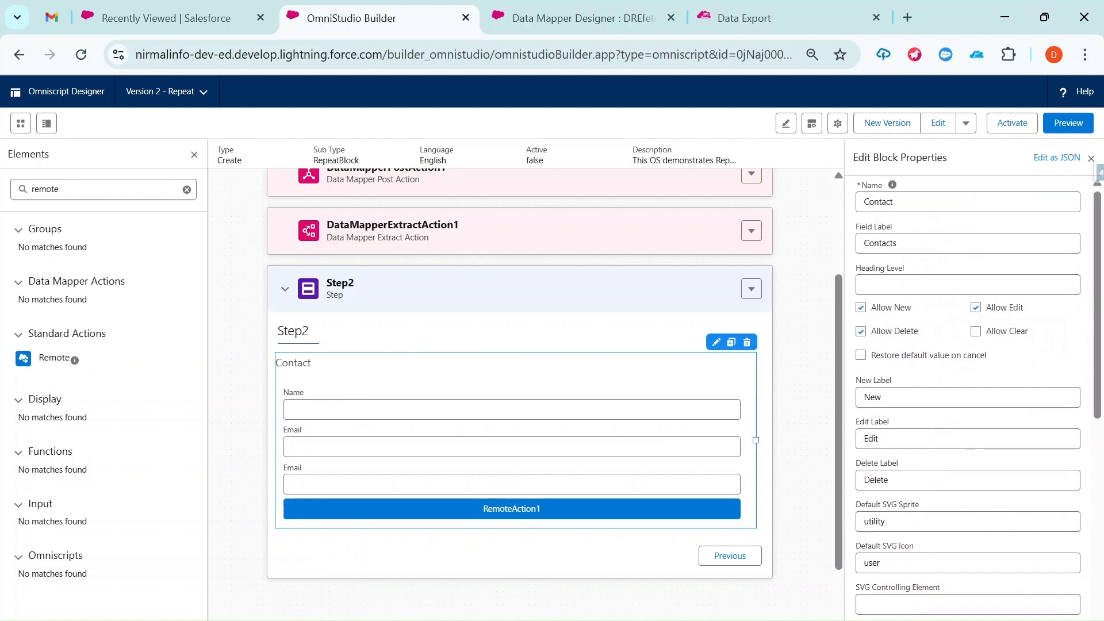
scroll(944, 291, "down", 2)
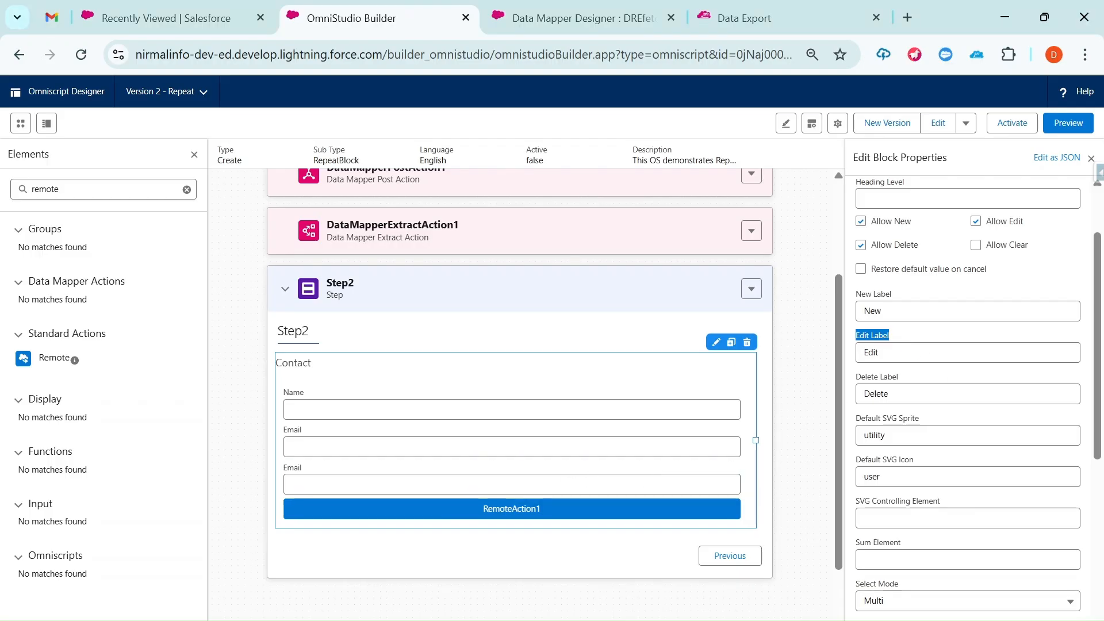
key("Tab")
key("ctrl+c")
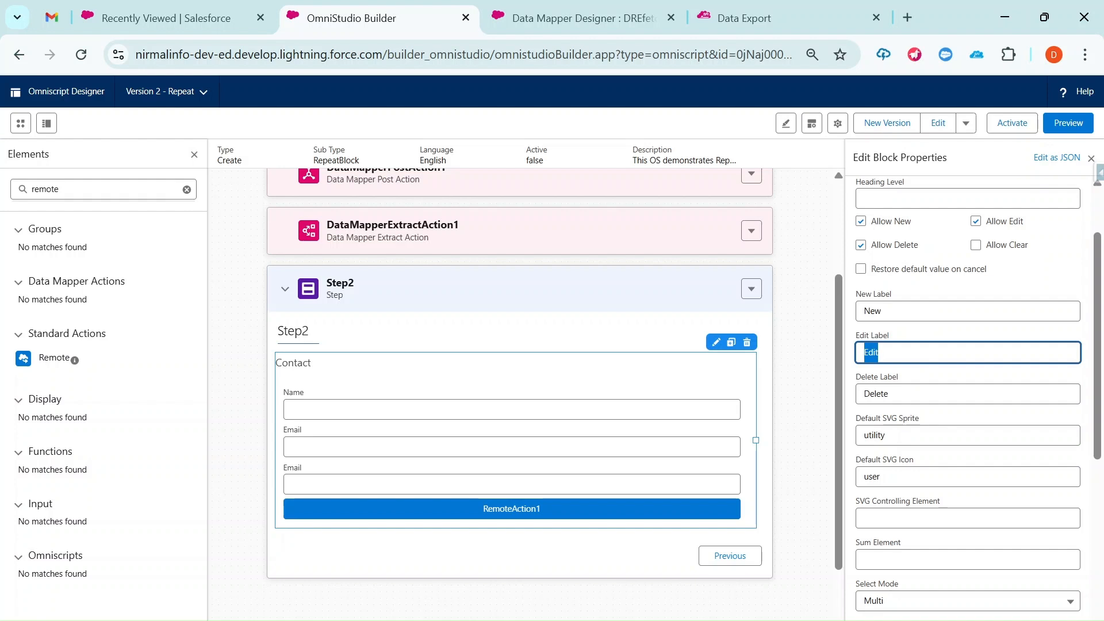
left_click(510, 509)
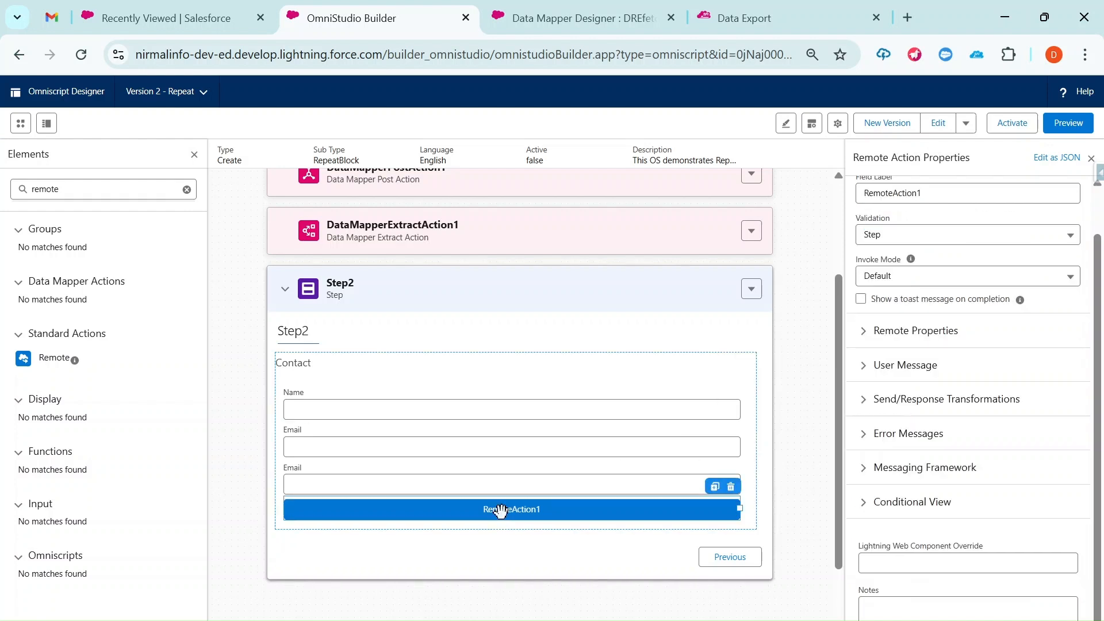
scroll(1020, 288, "up", 1)
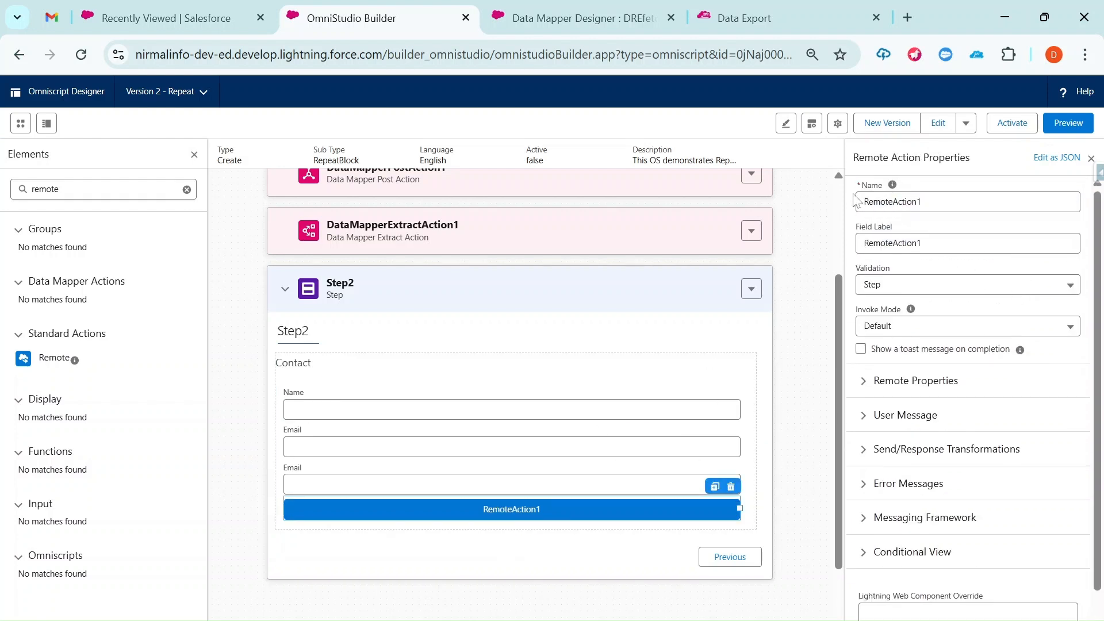
left_click_drag(923, 202, 861, 202)
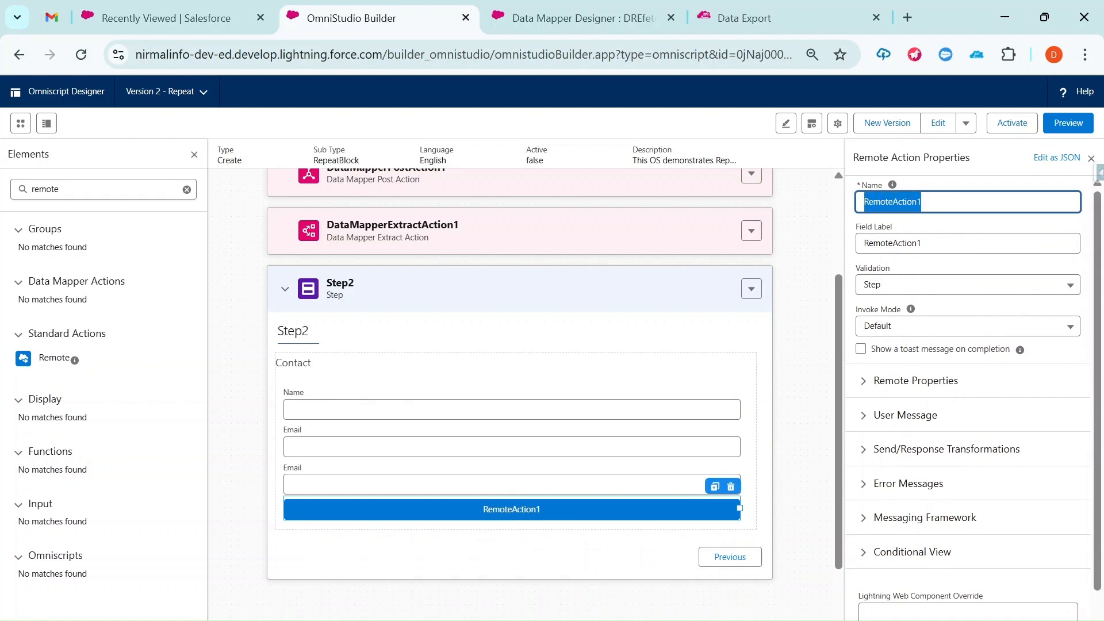
key("ctrl+v")
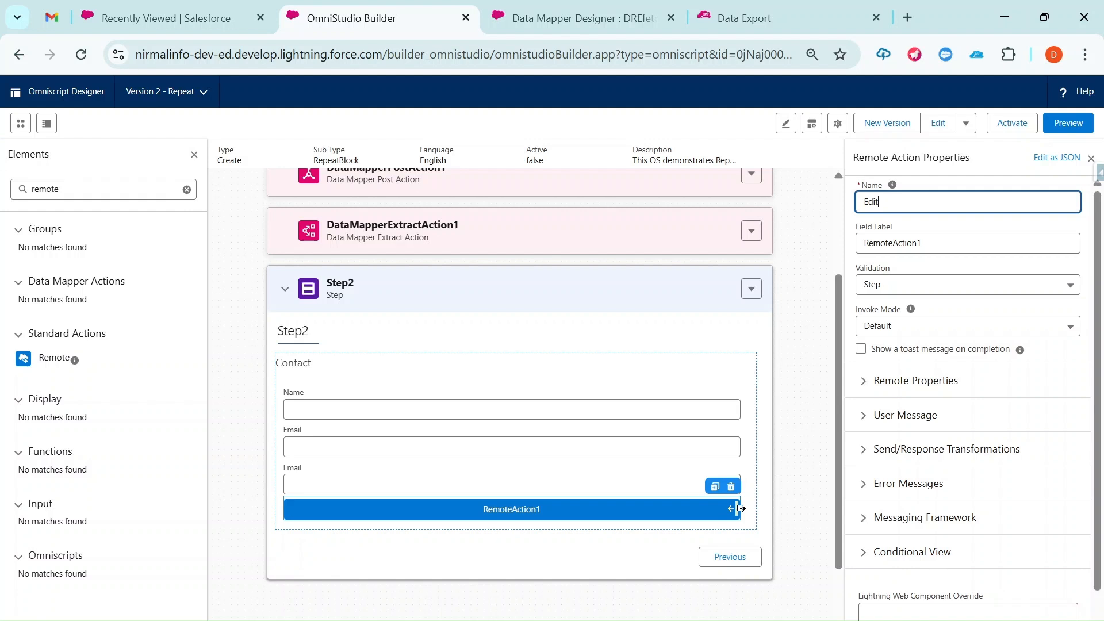
left_click_drag(740, 509, 431, 509)
Copy the Contact edit block's Edit Label and set the remote action's Field Label to Edit.
left_click(388, 367)
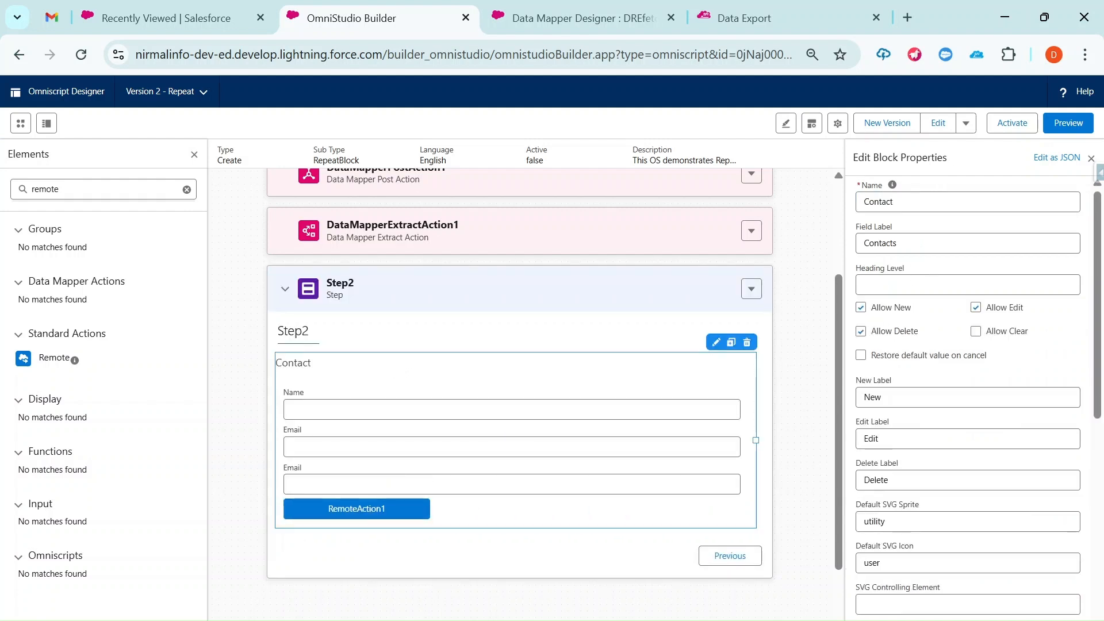
double_click(872, 438)
key("ctrl+c")
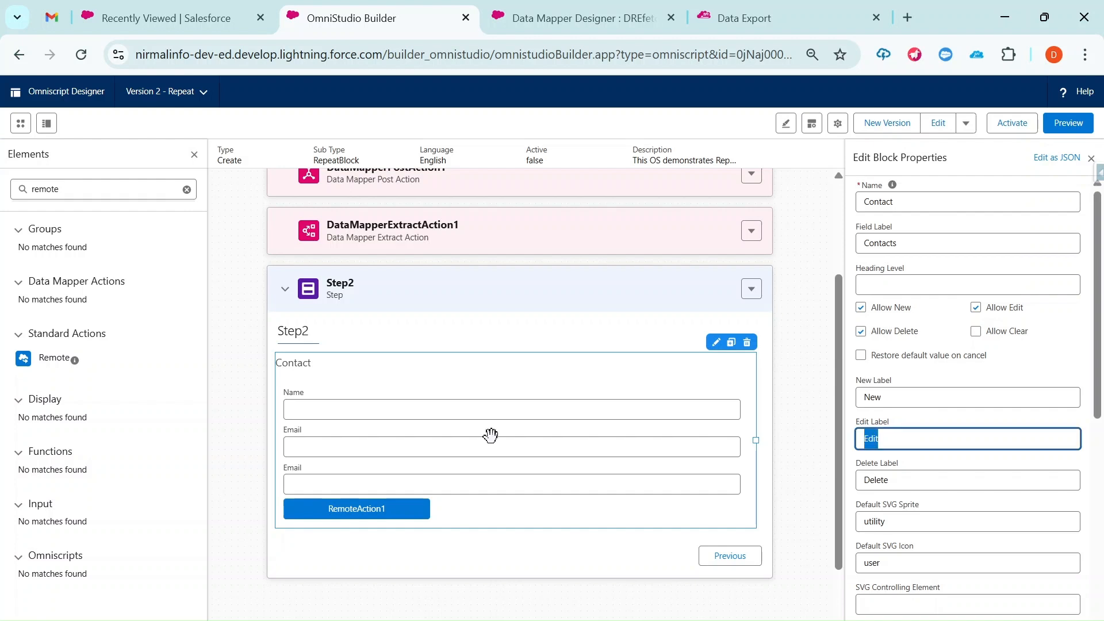
left_click(334, 510)
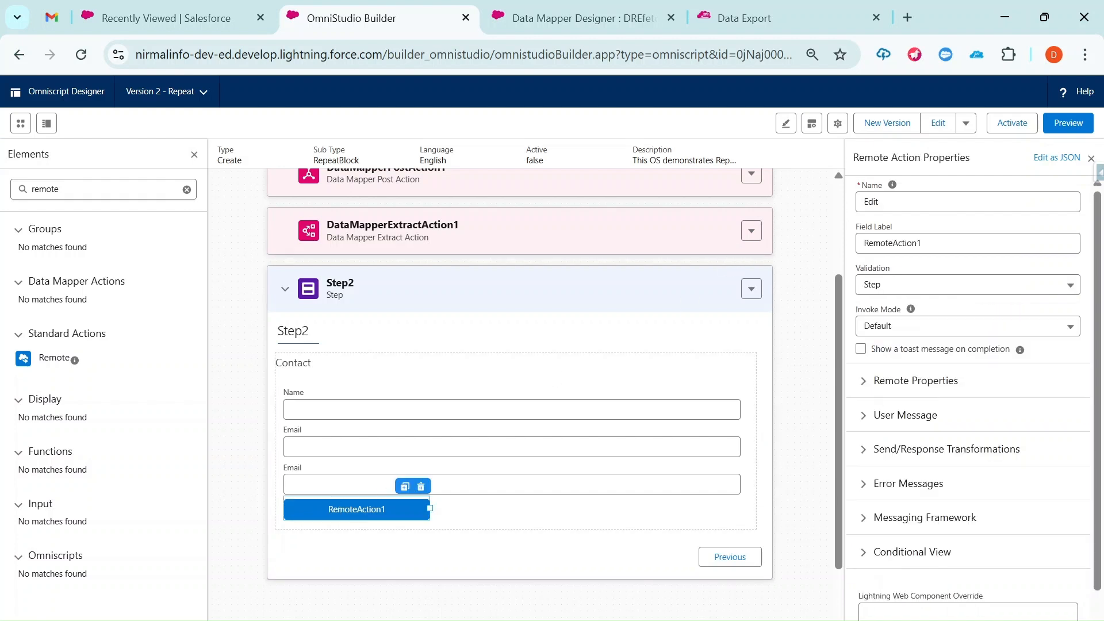
left_click_drag(923, 243, 860, 262)
key("ctrl+v")
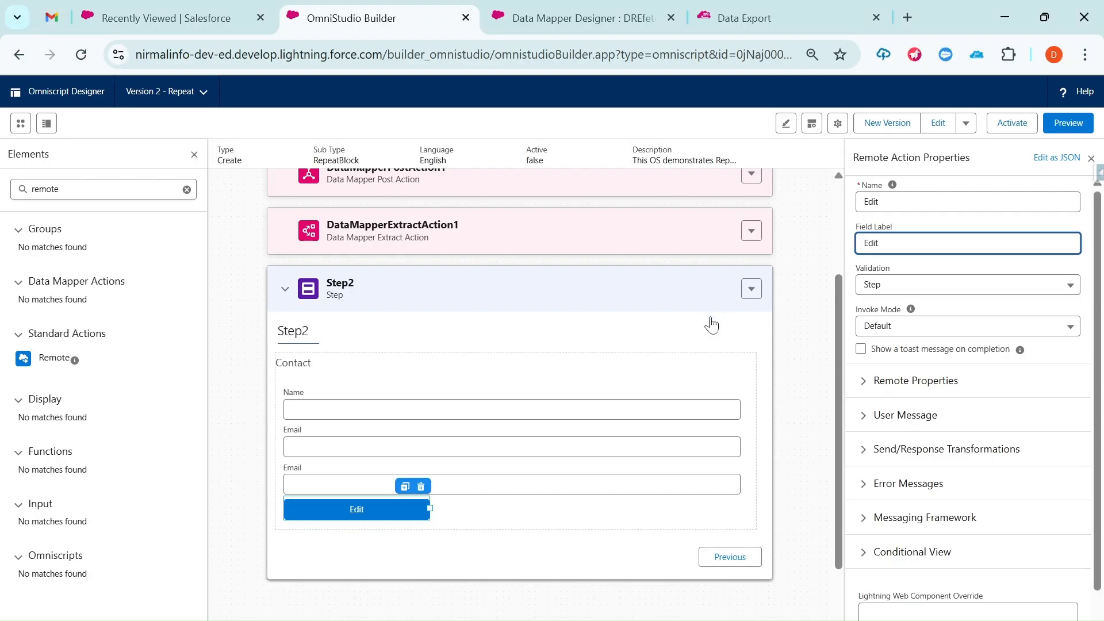
Set the Edit remote action's Remote Class to DefaultOmniScriptEditBlock and its Remote Method to edit.
key("ctrl+f")
key("ctrl+c")
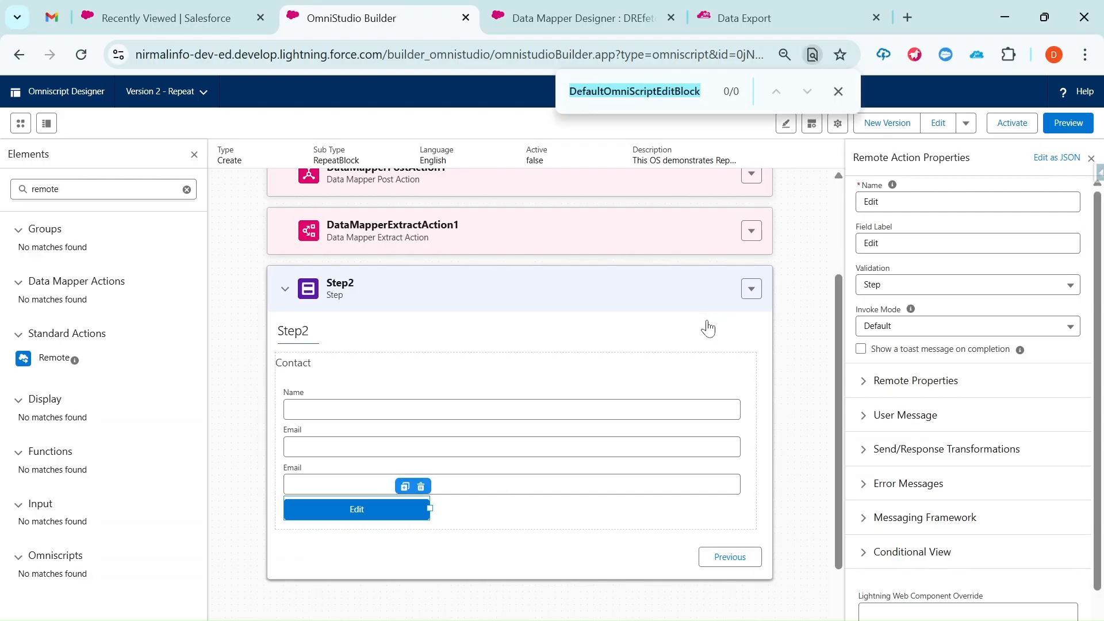
left_click(862, 381)
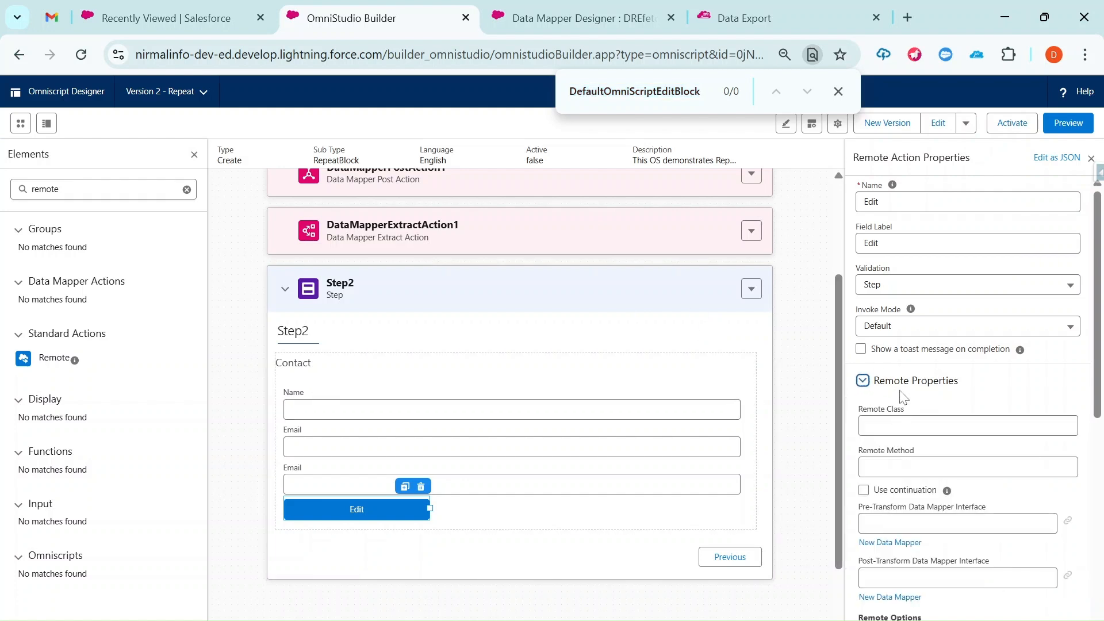
left_click(867, 426)
key("ctrl+v")
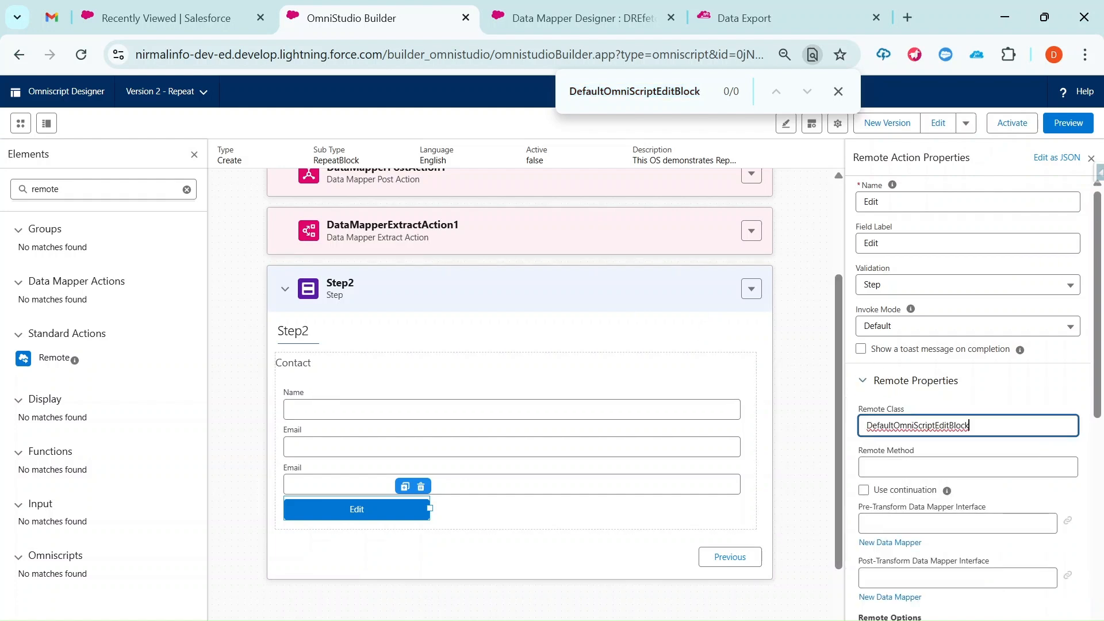
left_click(867, 467)
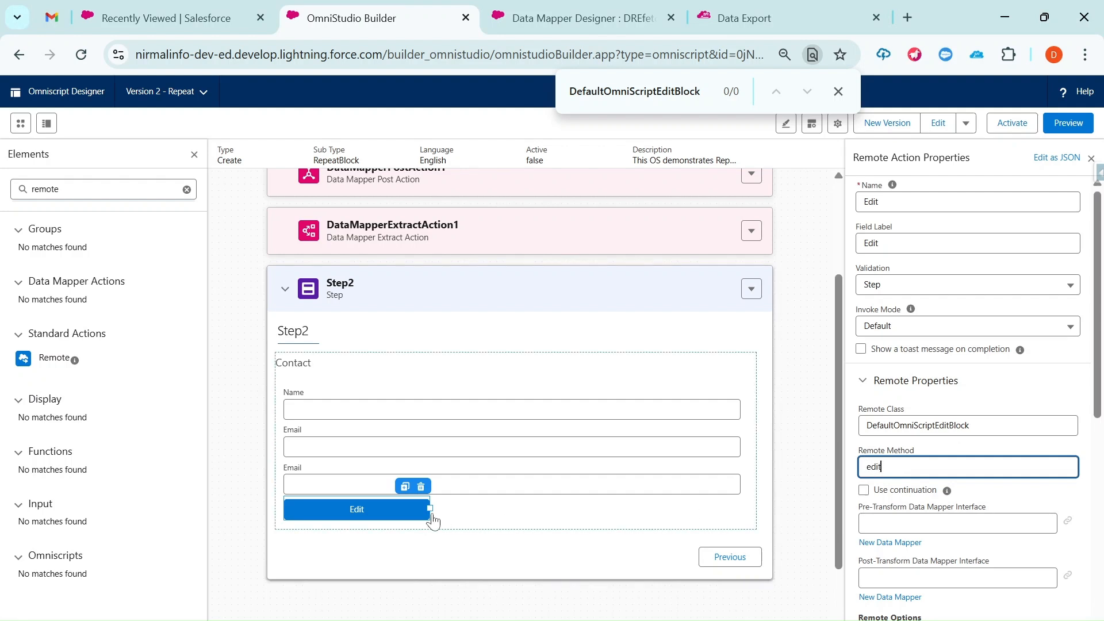
Duplicate the Edit remote action and set the copy's Name and Field Label to Delete, matching the edit block's Delete Label.
left_click(378, 509)
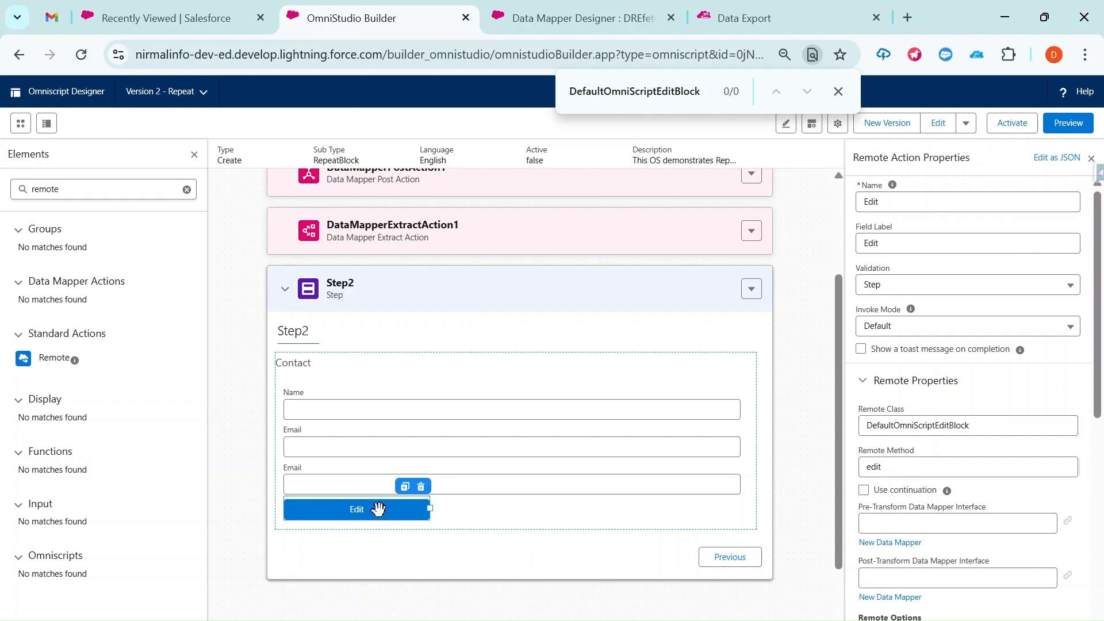
left_click(405, 487)
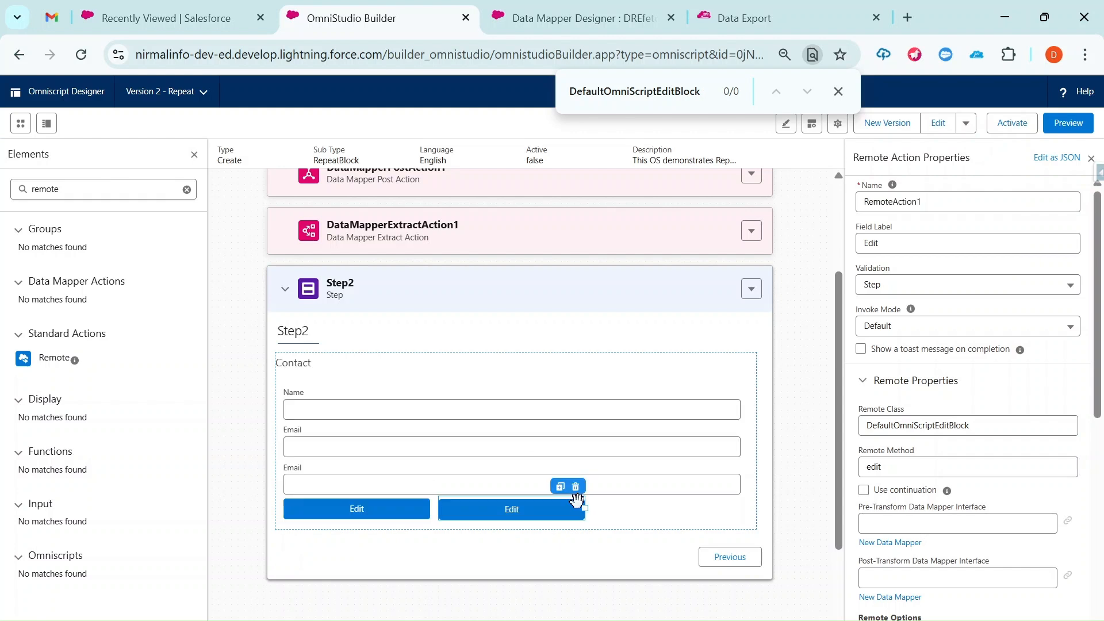
left_click(375, 365)
scroll(929, 296, "down", 3)
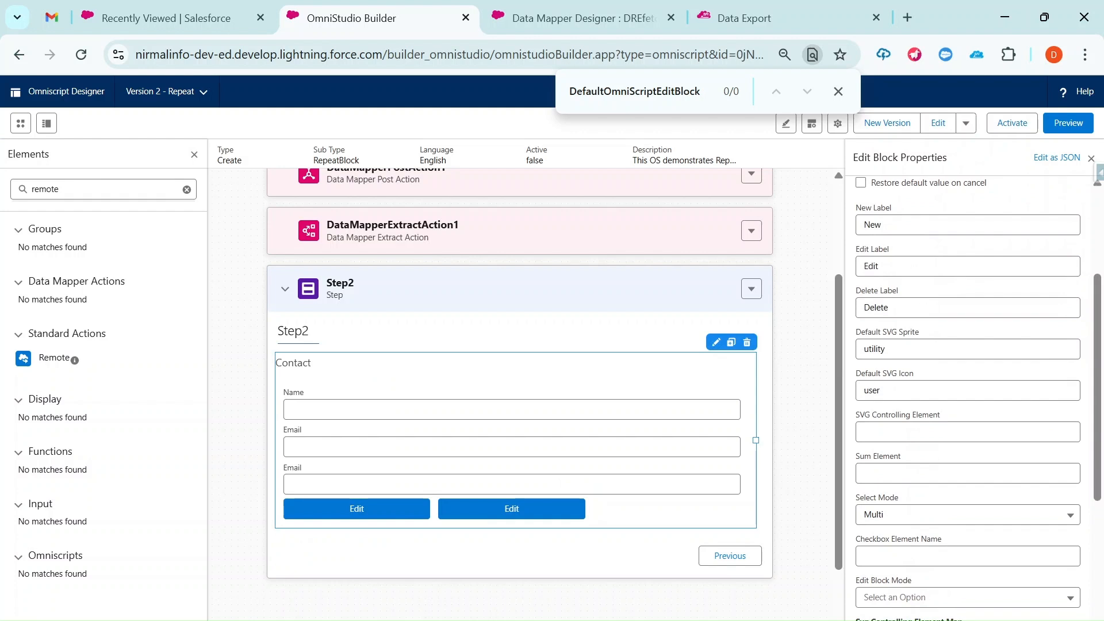
double_click(919, 308)
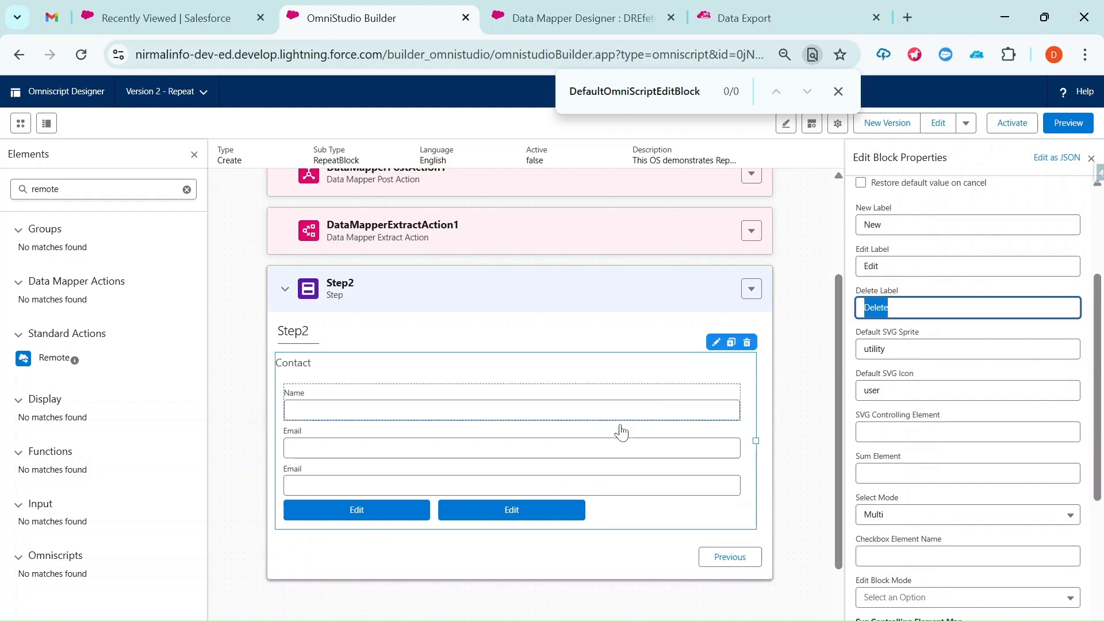
left_click(533, 514)
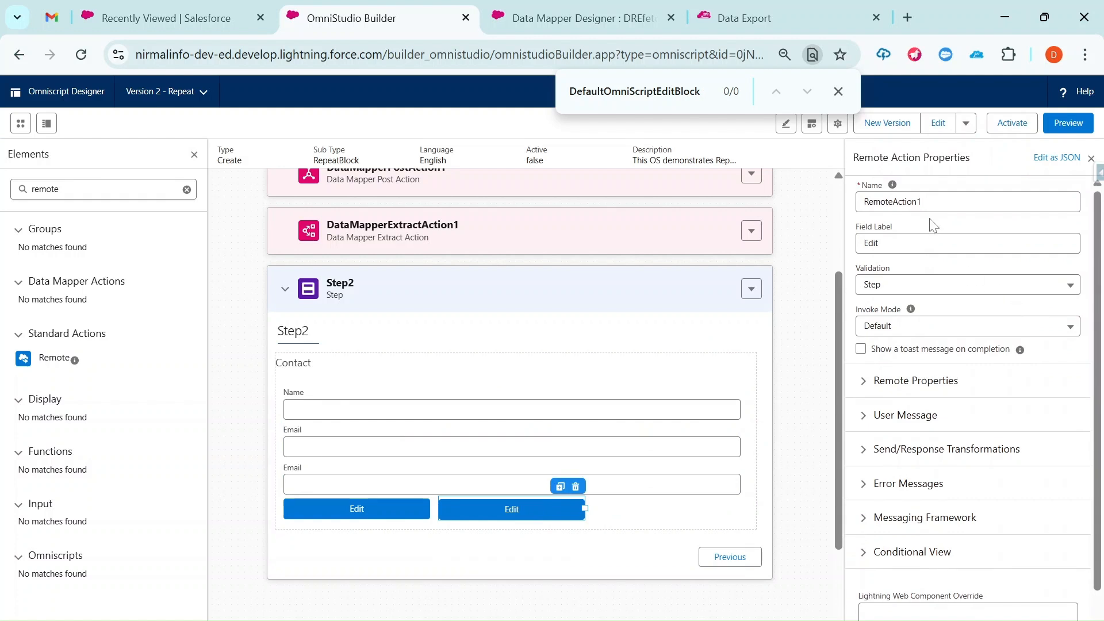
left_click_drag(922, 198, 839, 210)
type("Delete")
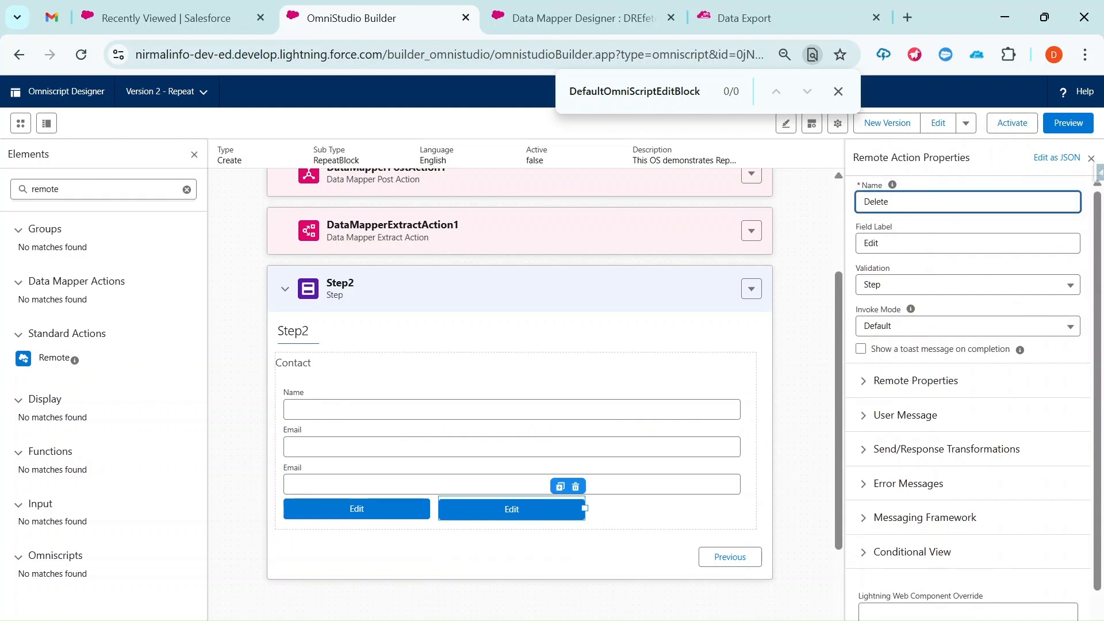
left_click_drag(890, 243, 855, 250)
type("Delete")
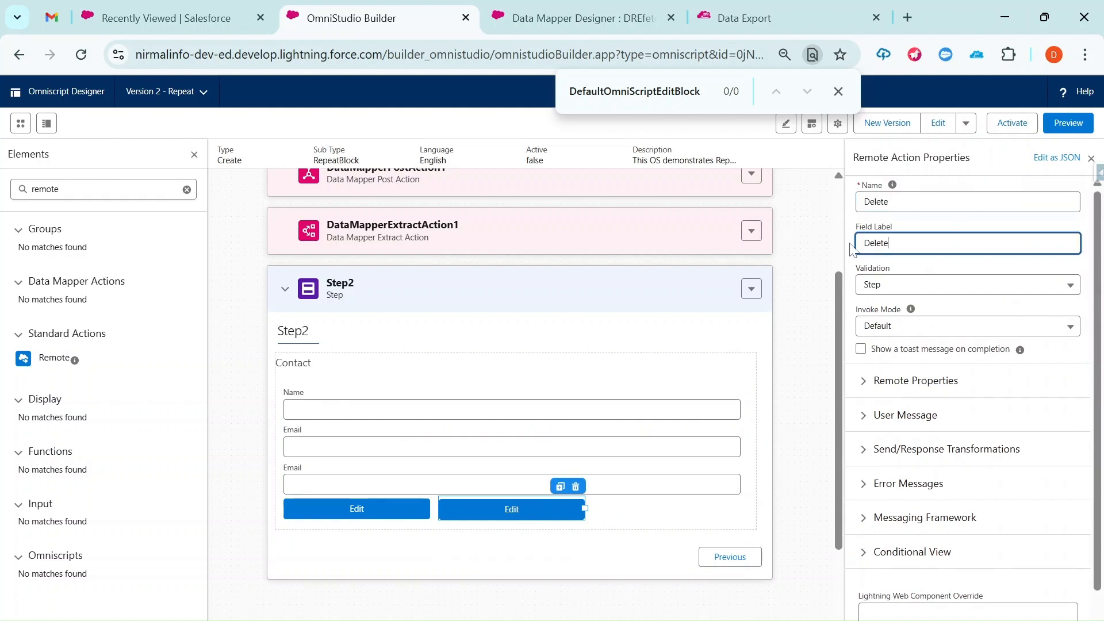
Set the Remote Method of the Delete remote action to delete.
left_click(863, 380)
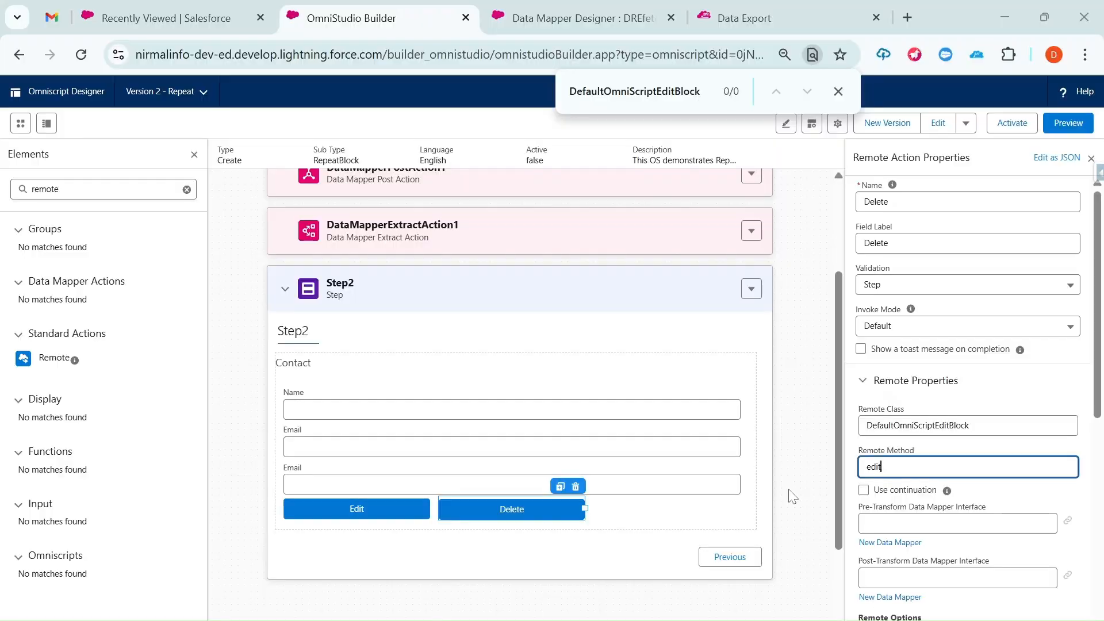
left_click_drag(881, 466, 861, 466)
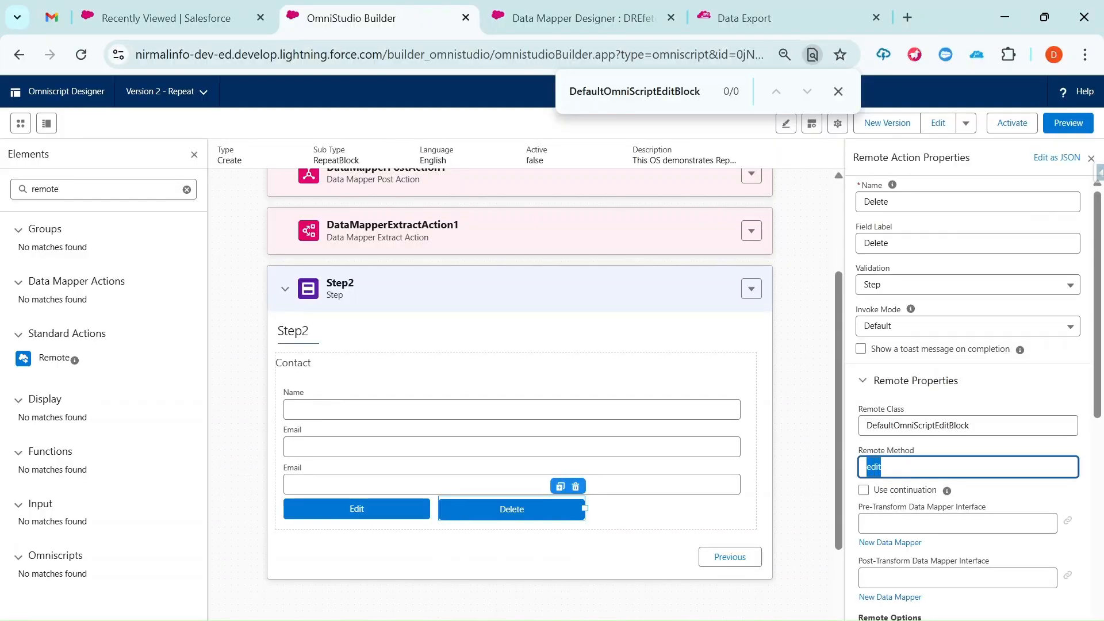
type("delete")
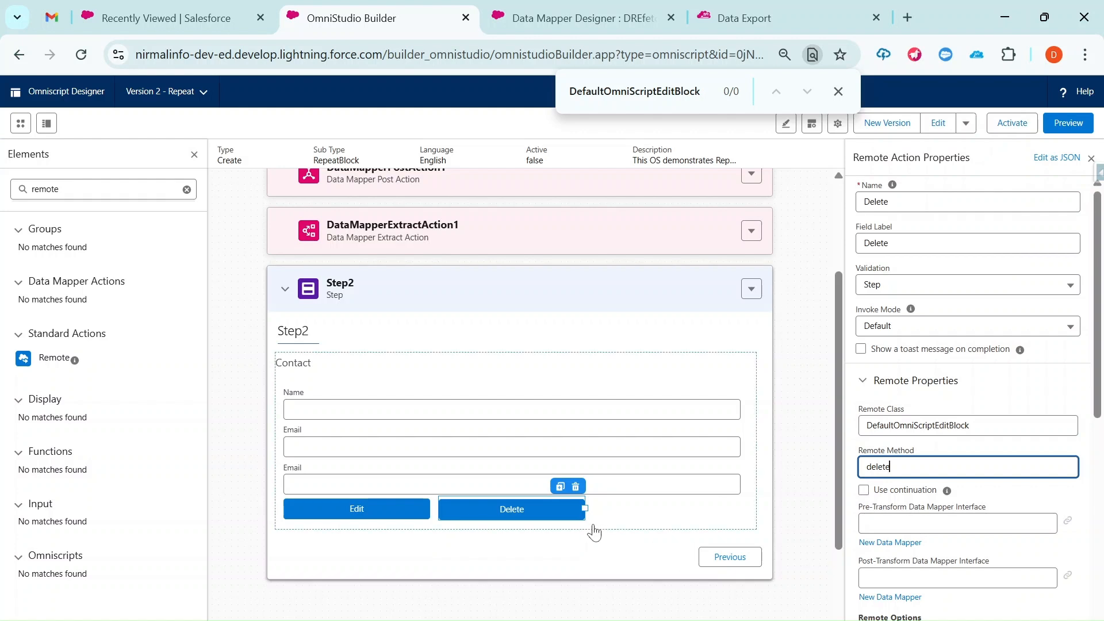
Duplicate the Delete remote action and copy the New Label value from the Contact edit block.
left_click(561, 488)
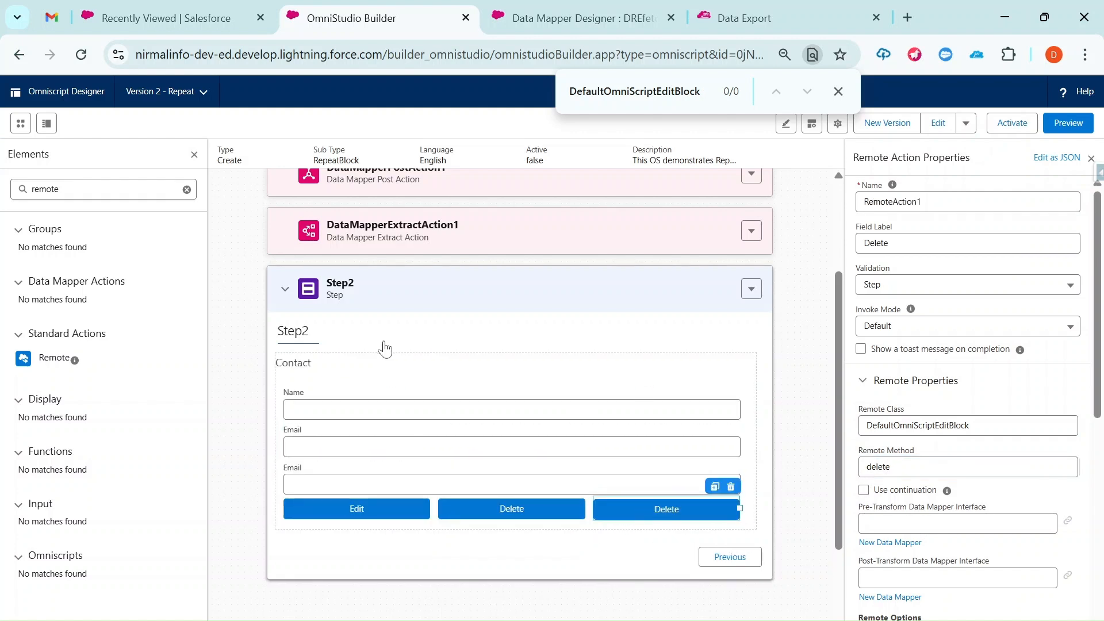
left_click(402, 389)
left_click(402, 368)
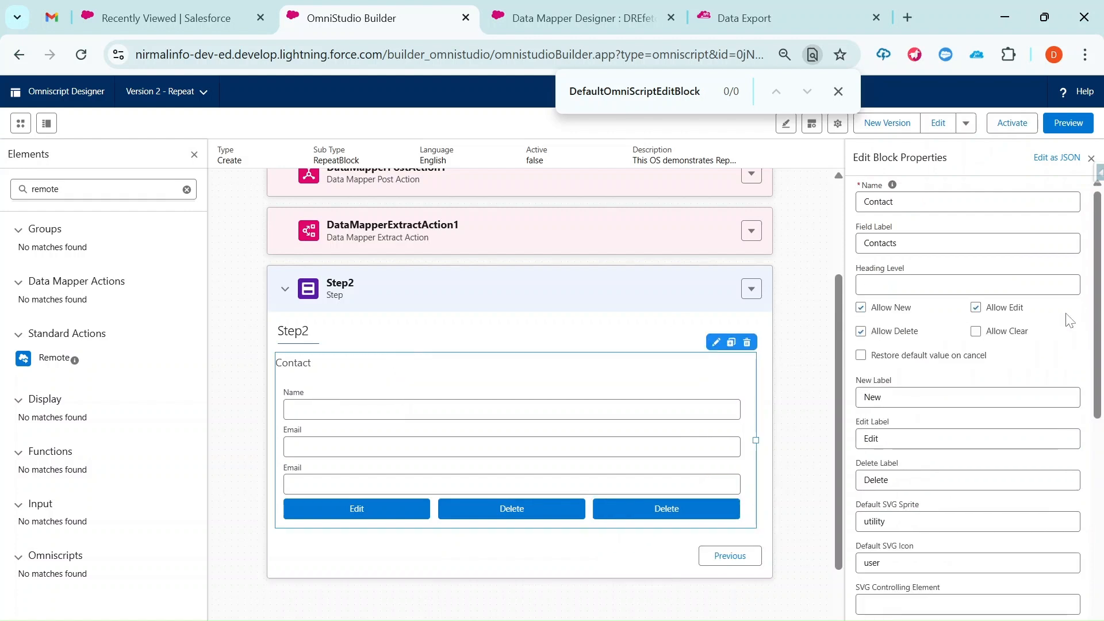
scroll(1007, 322, "down", 5)
scroll(972, 326, "up", 5)
double_click(872, 397)
key("ctrl+c")
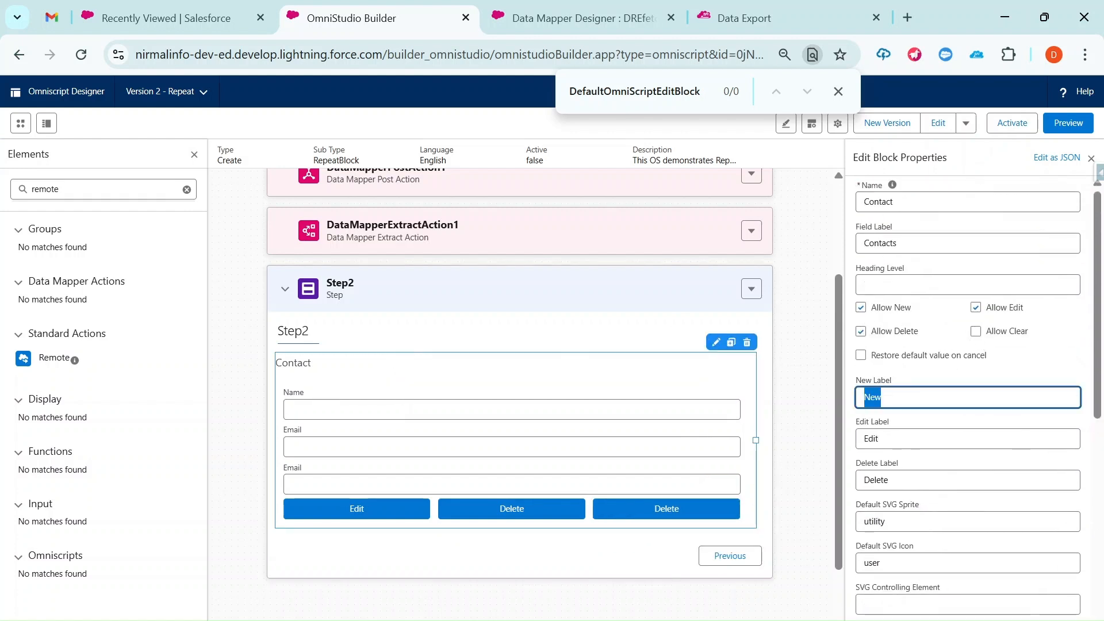
Set the duplicated remote action's Name and Field Label to New and its Remote Method to new.
left_click(673, 510)
left_click_drag(932, 202, 838, 201)
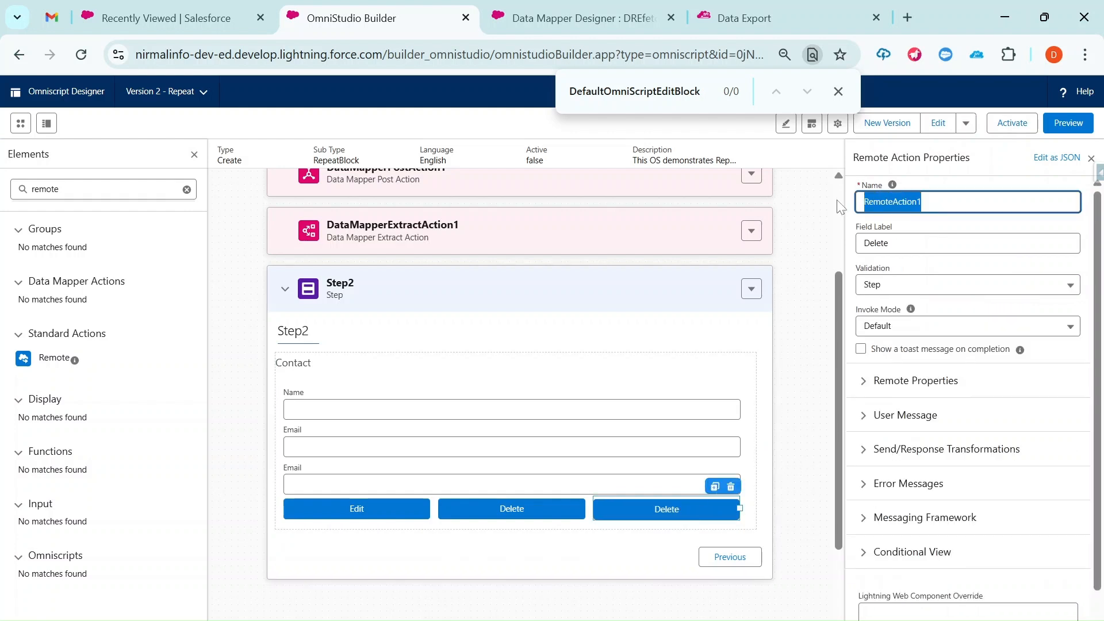
key("ctrl+v")
left_click(874, 381)
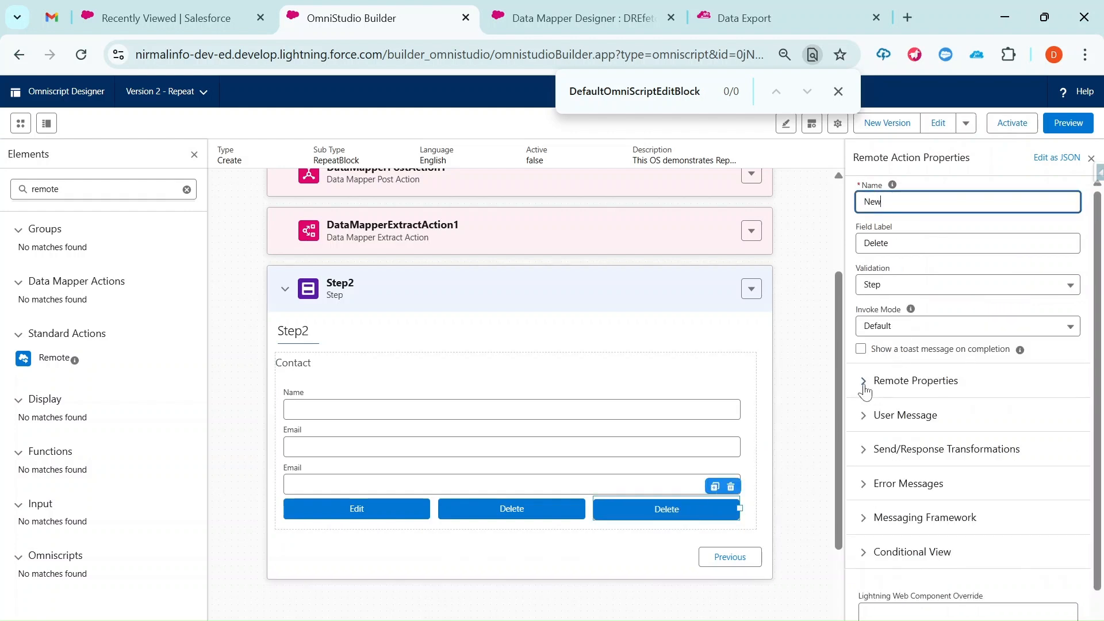
left_click_drag(920, 244, 845, 251)
key("ctrl+v")
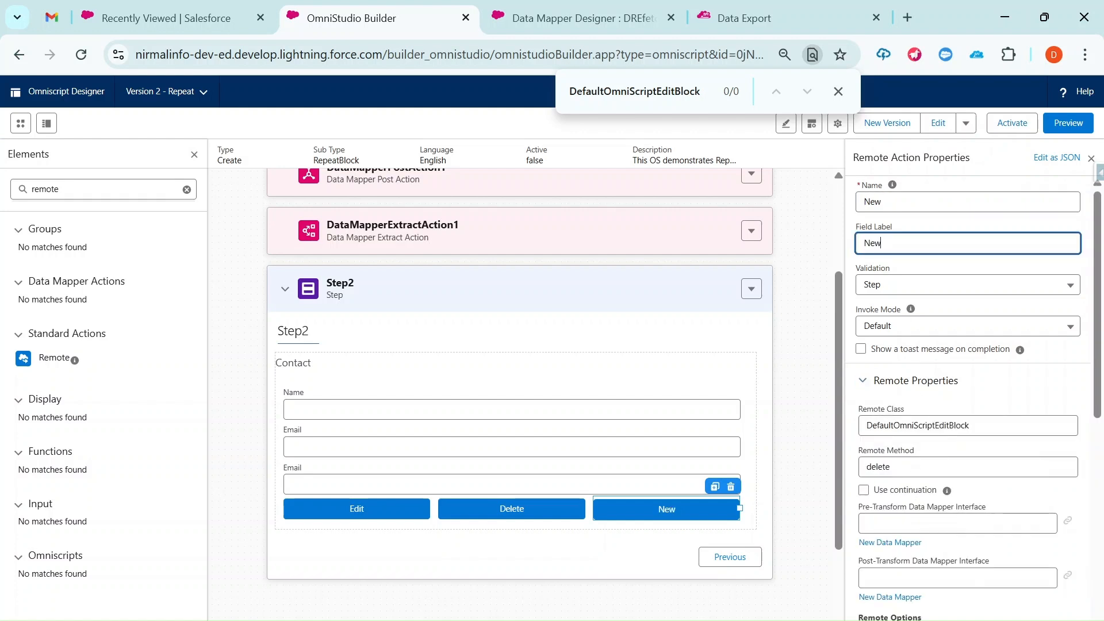
double_click(878, 467)
type("new")
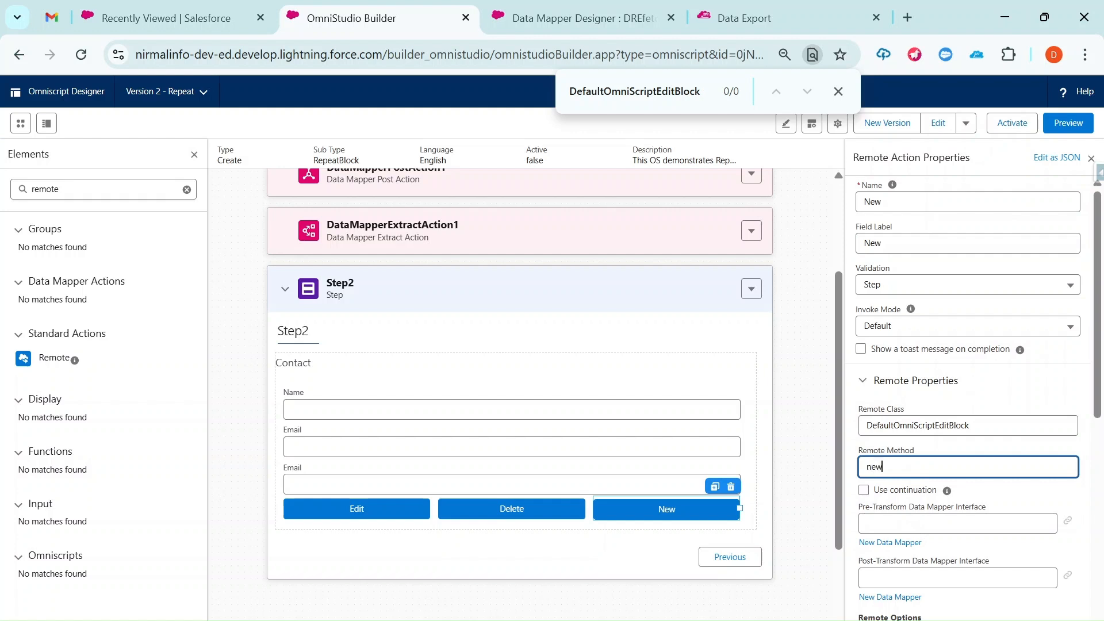
left_click(608, 549)
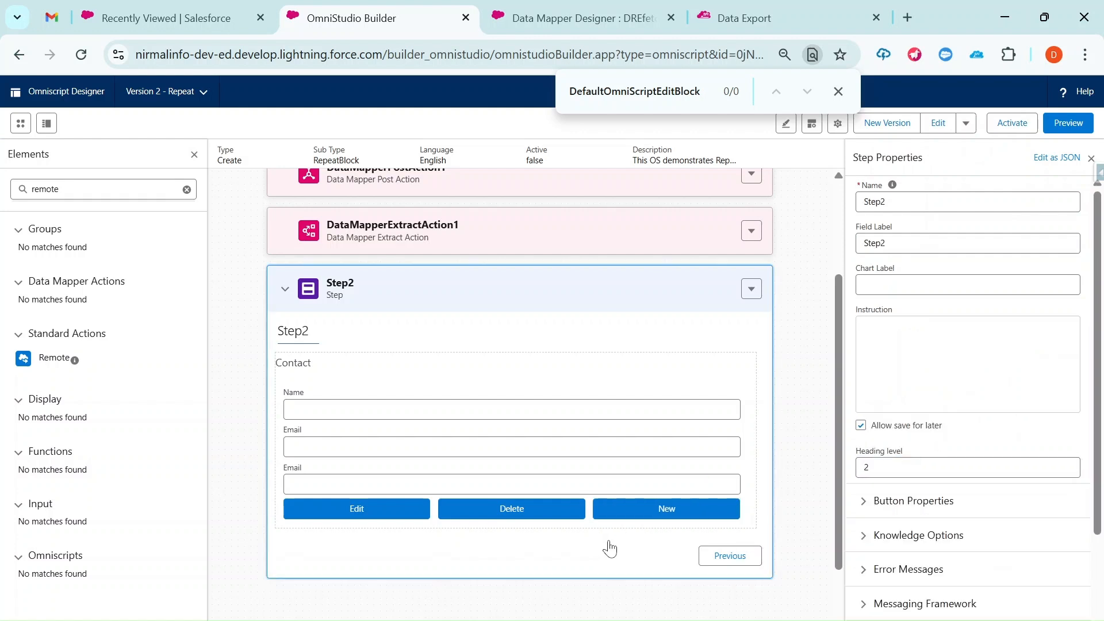
Review the Contact edit block's properties, including the elements inside the block and the SObject field mappings.
left_click(407, 383)
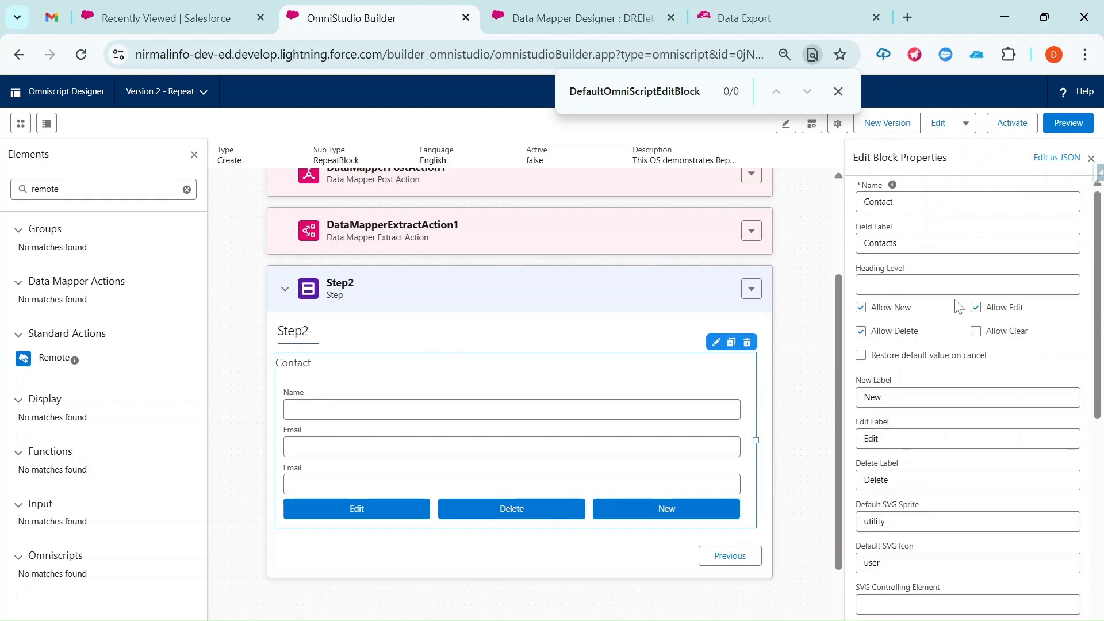
scroll(958, 306, "down", 2)
scroll(958, 307, "up", 2)
scroll(952, 348, "down", 10)
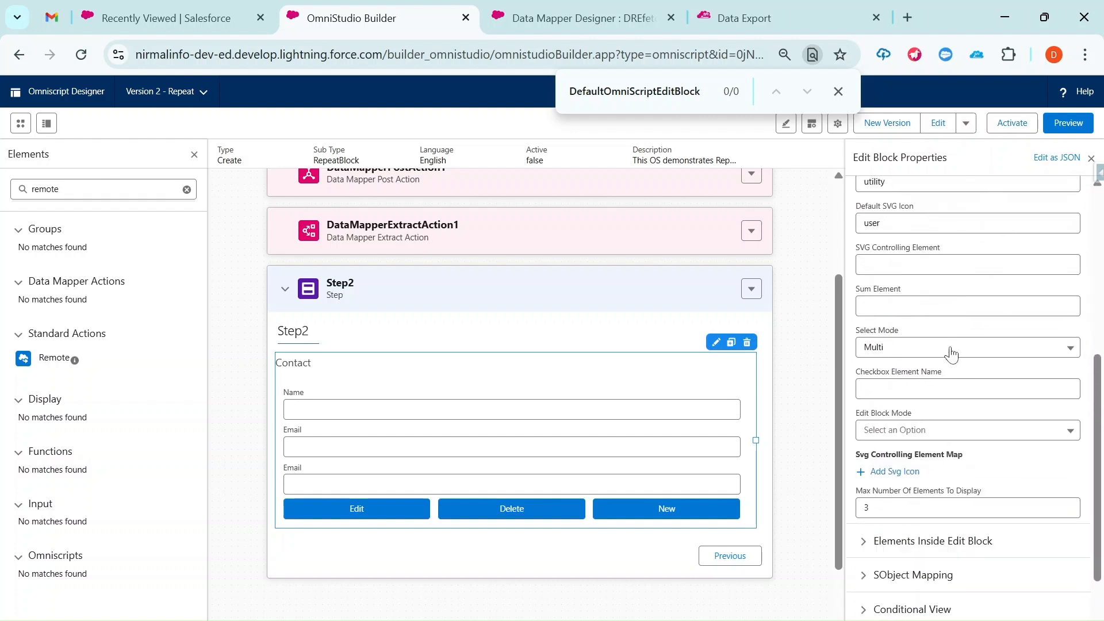
left_click(916, 436)
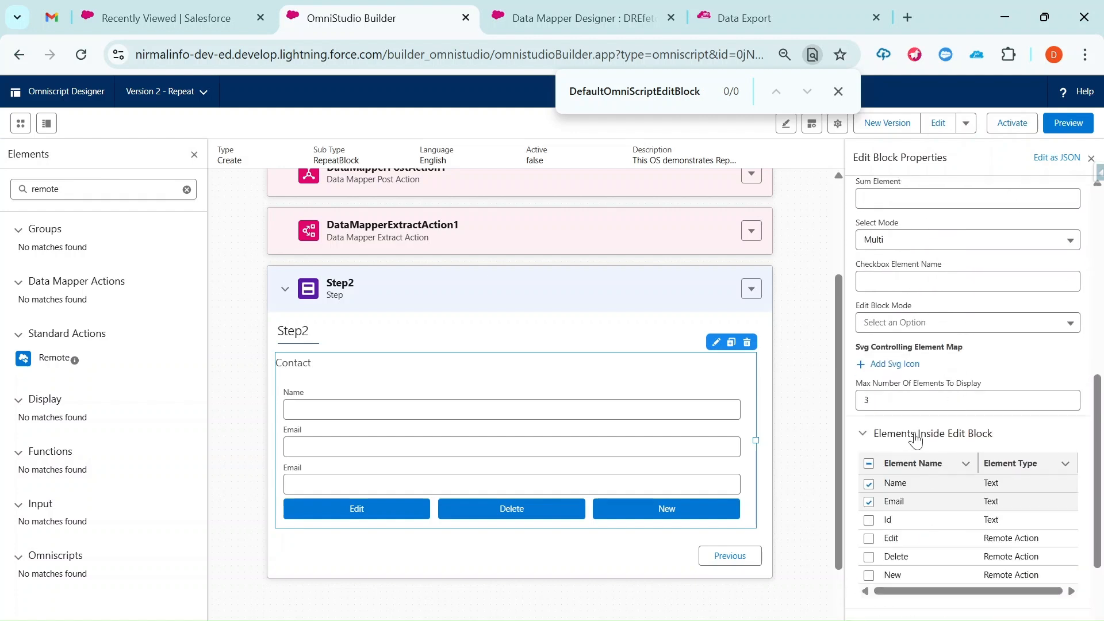
scroll(916, 440, "down", 2)
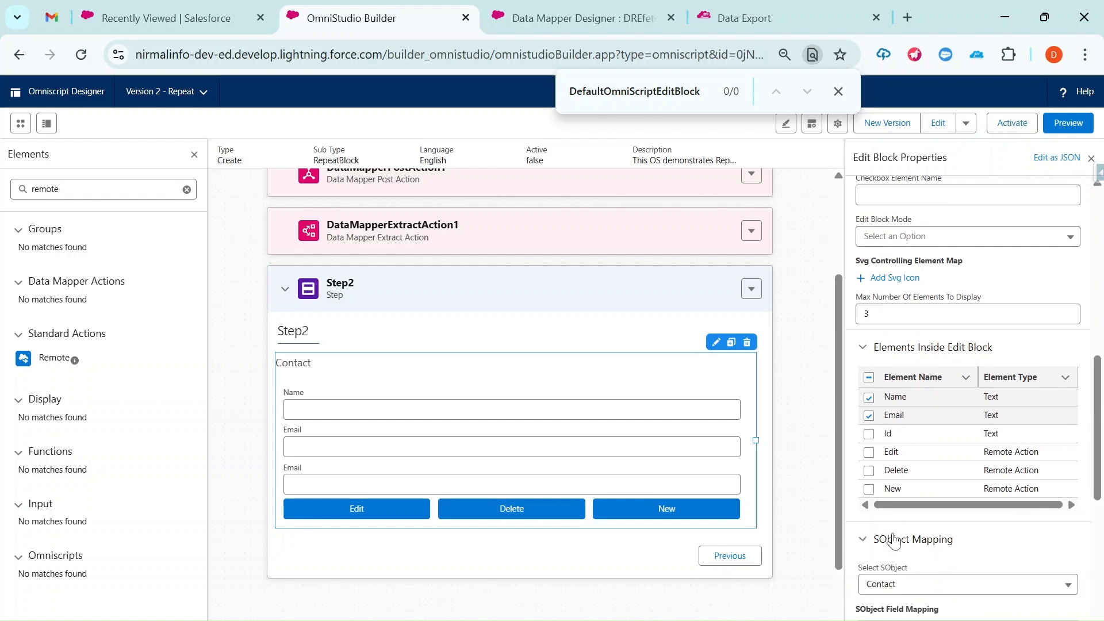
scroll(893, 541, "down", 4)
scroll(927, 556, "down", 1)
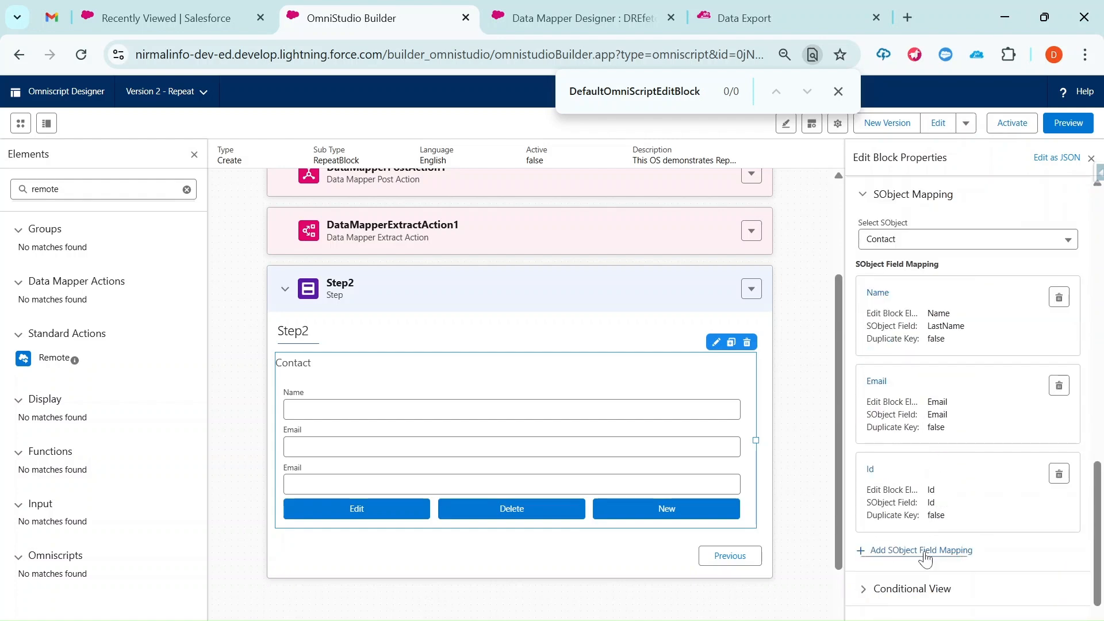
Check the names, labels and remote properties of the Edit, Delete and New remote actions.
left_click(377, 513)
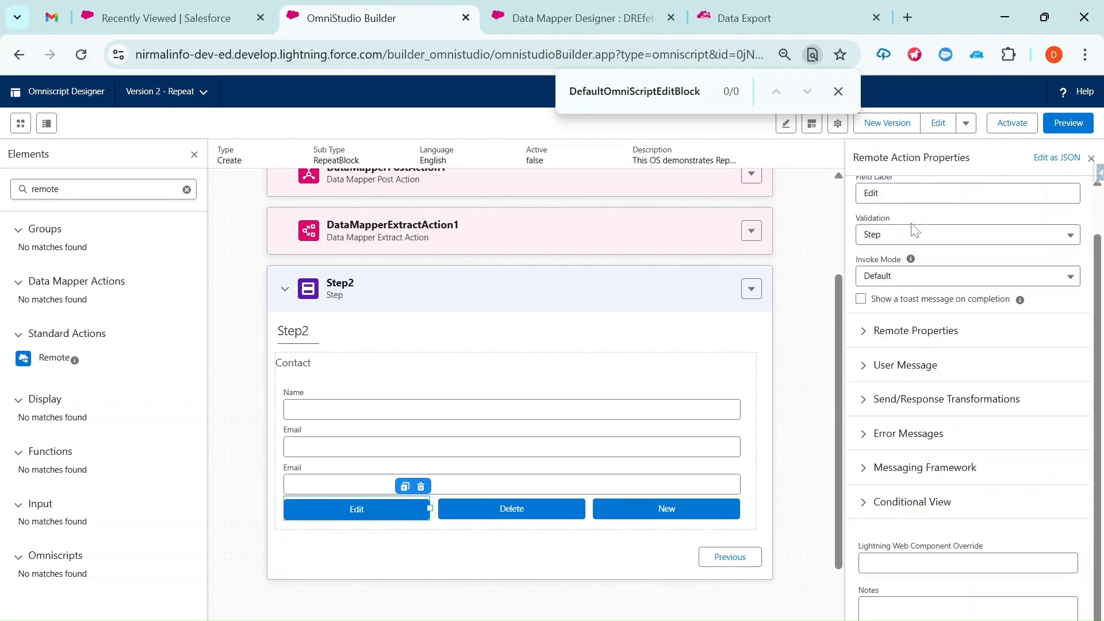
scroll(939, 236, "up", 1)
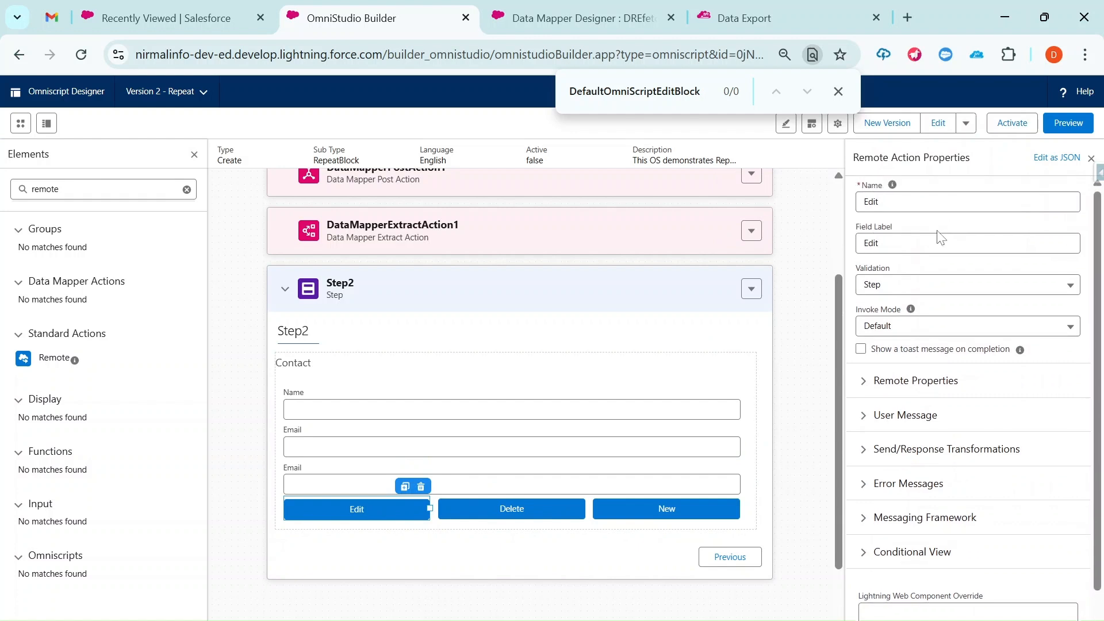
left_click(889, 386)
left_click(553, 512)
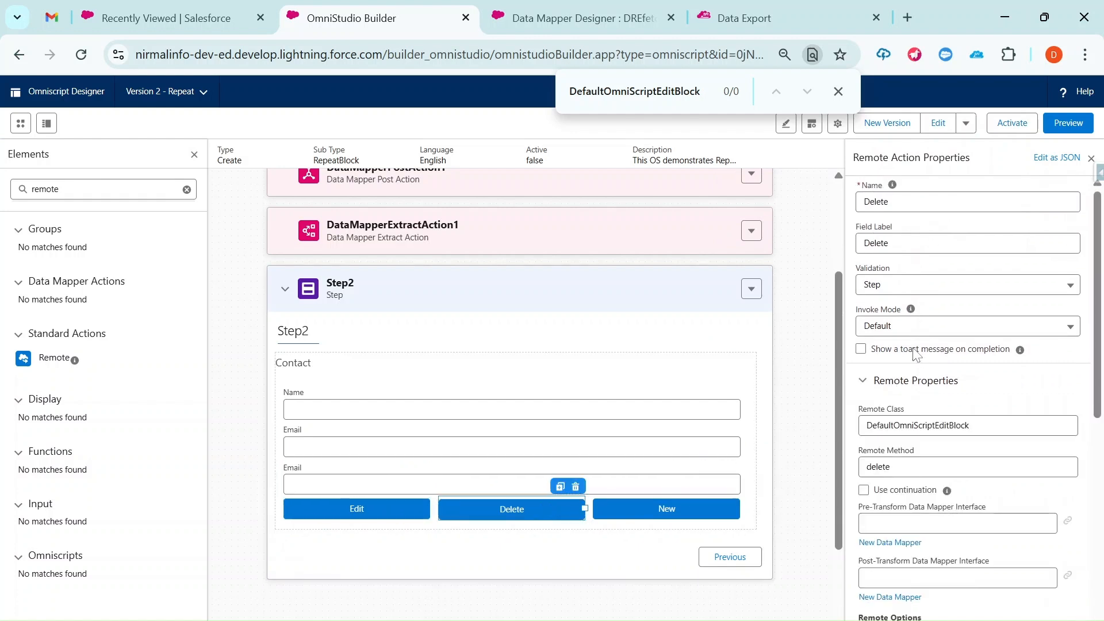
left_click(687, 513)
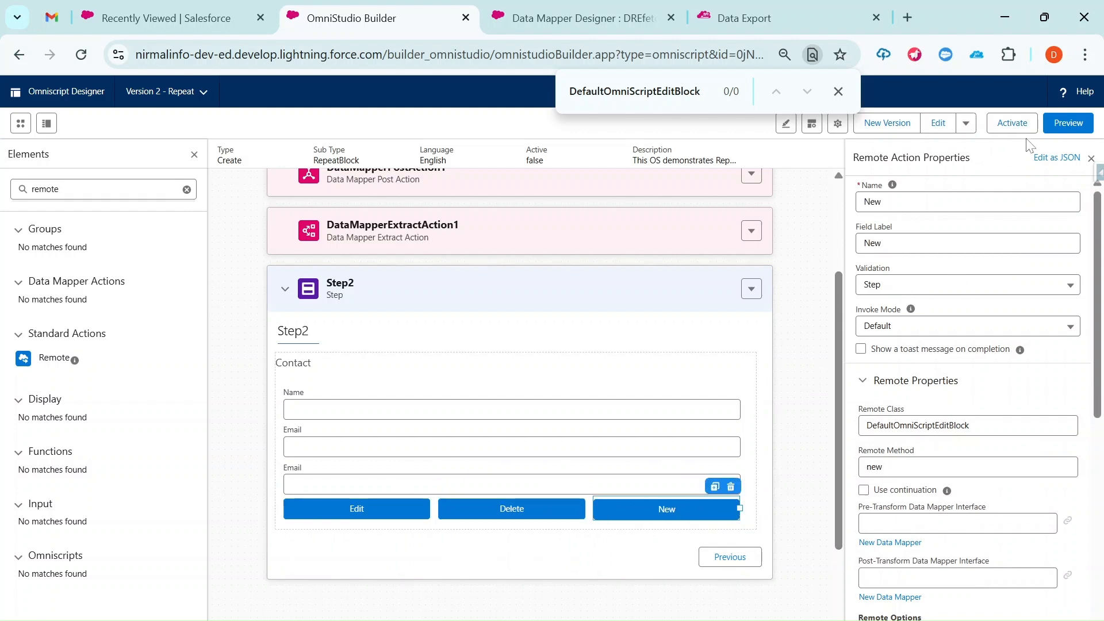
Preview the Omniscript and enter Test EB Account as Account Name and EB Contact 1 as the contact's Last Name.
left_click(1066, 126)
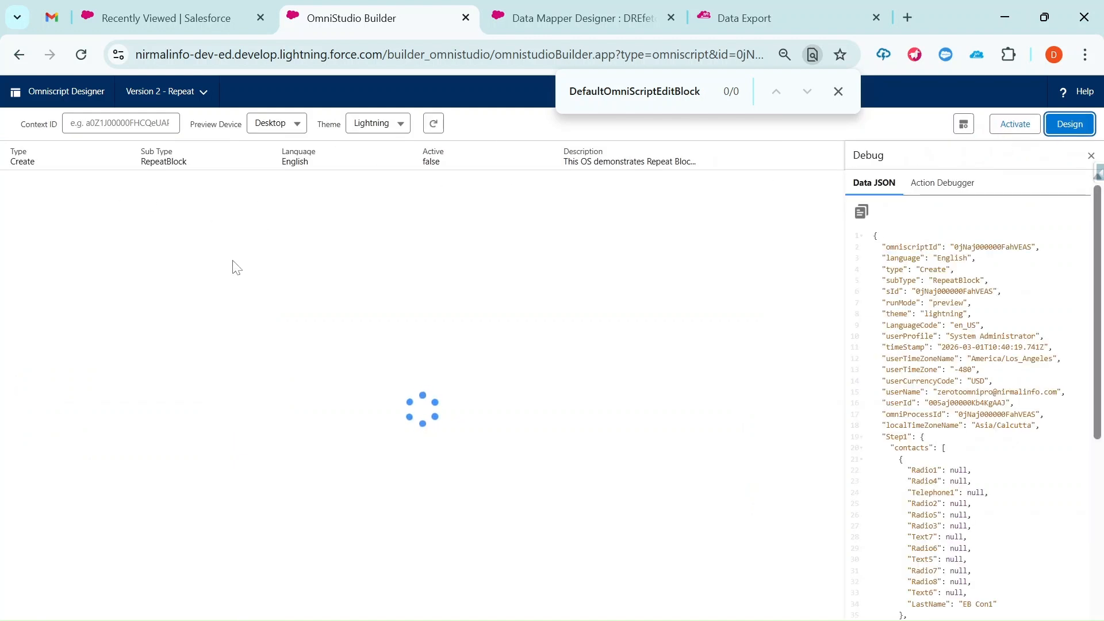
left_click(937, 184)
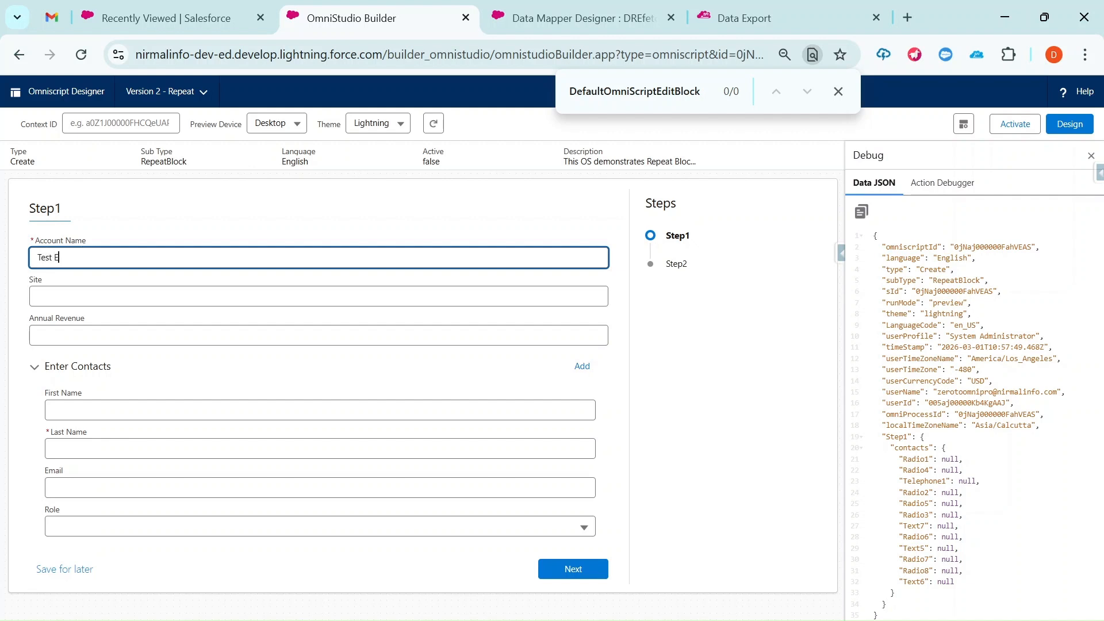
type("V Acc")
key("BackSpace")
type("B Account")
left_click(77, 449)
type("EV")
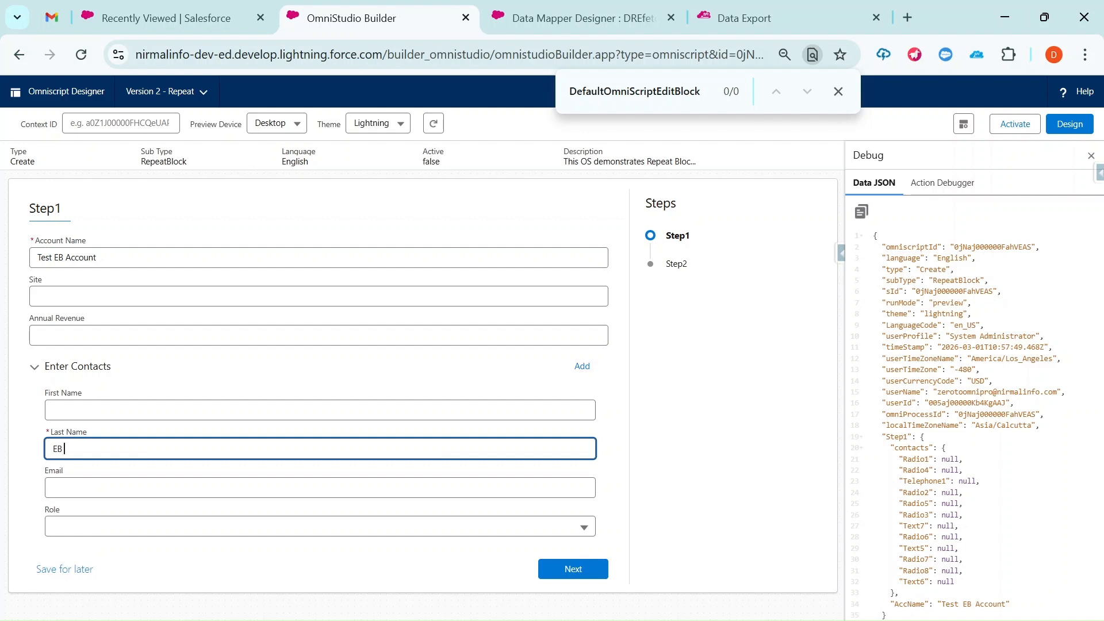
type(" Contact 1")
Set the first contact's Role to Technical Contact.
left_click(122, 535)
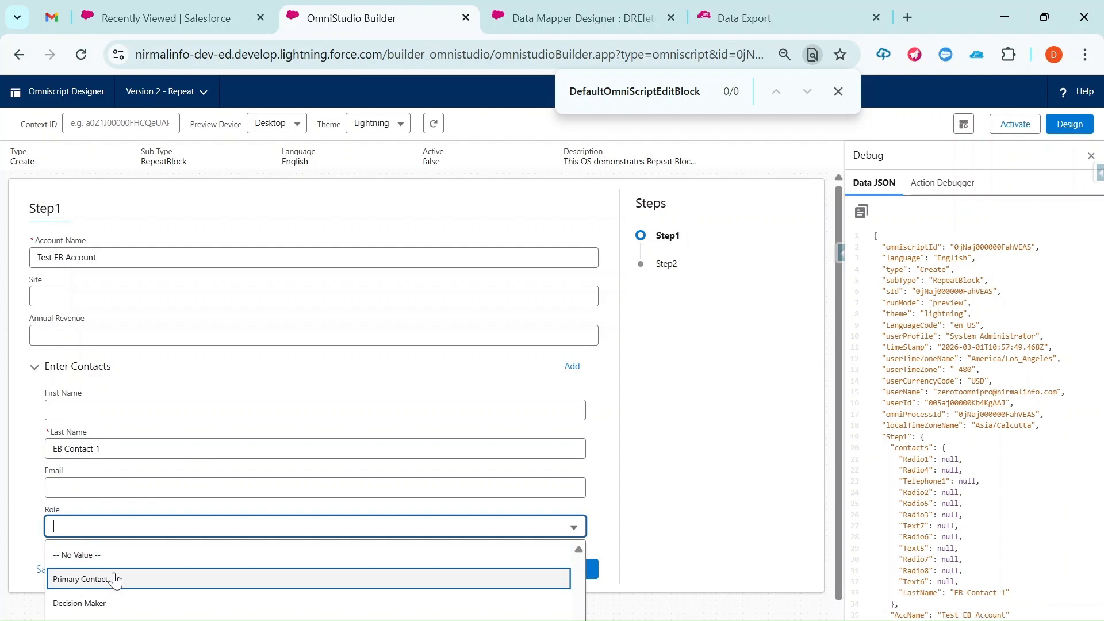
left_click(111, 581)
scroll(333, 468, "down", 1)
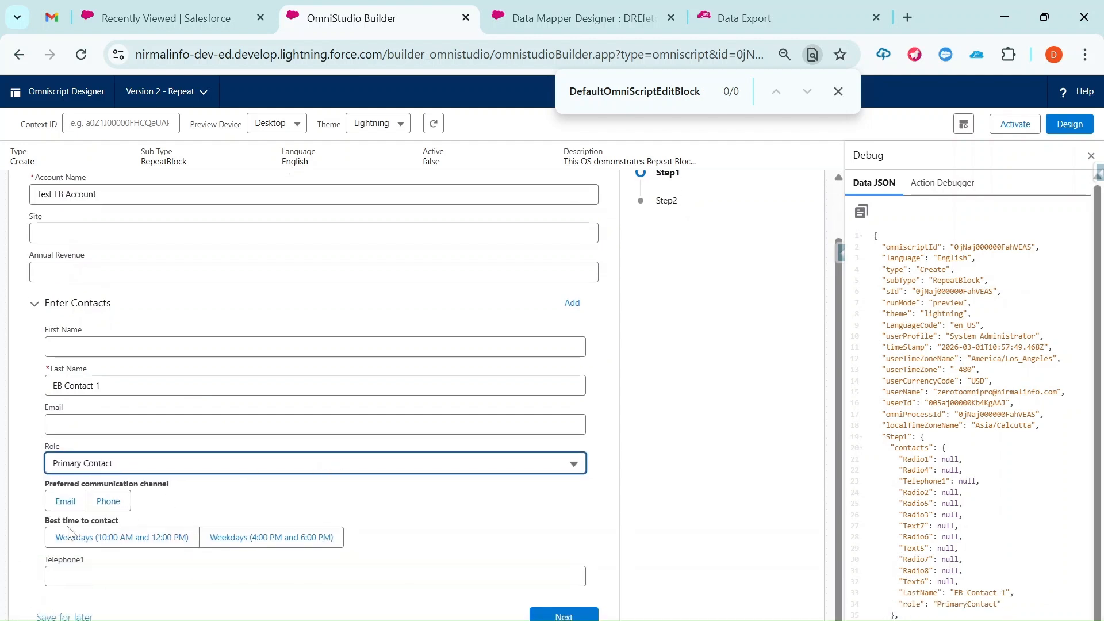
left_click(121, 464)
left_click(113, 569)
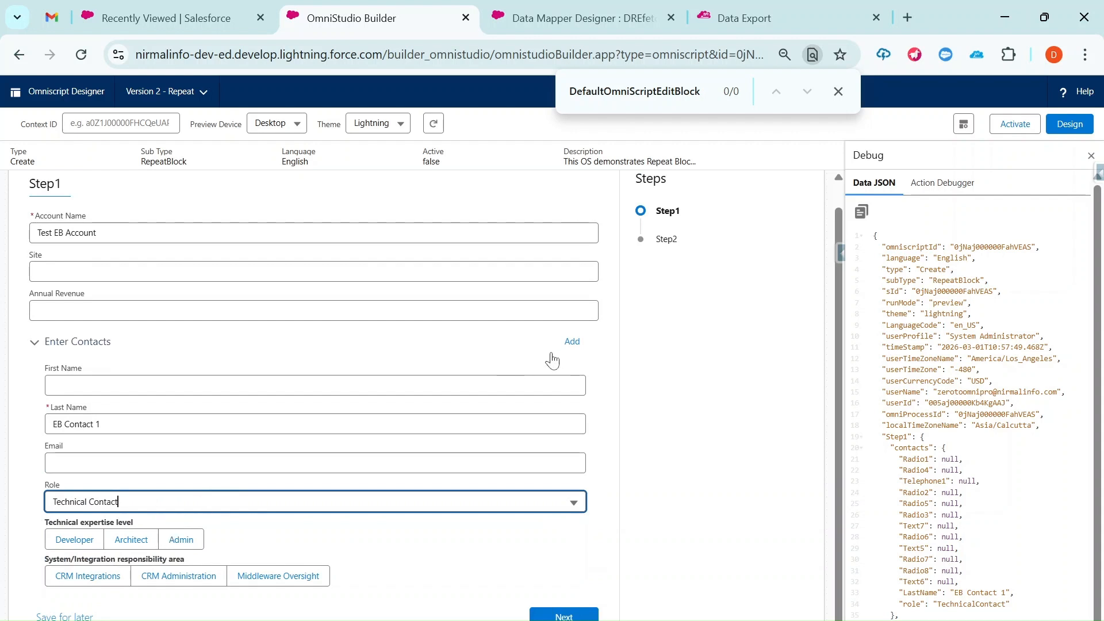
Add a second contact with Last Name EB Contact 2 and Role Operations Contact.
left_click(571, 342)
scroll(291, 288, "down", 4)
scroll(264, 368, "down", 1)
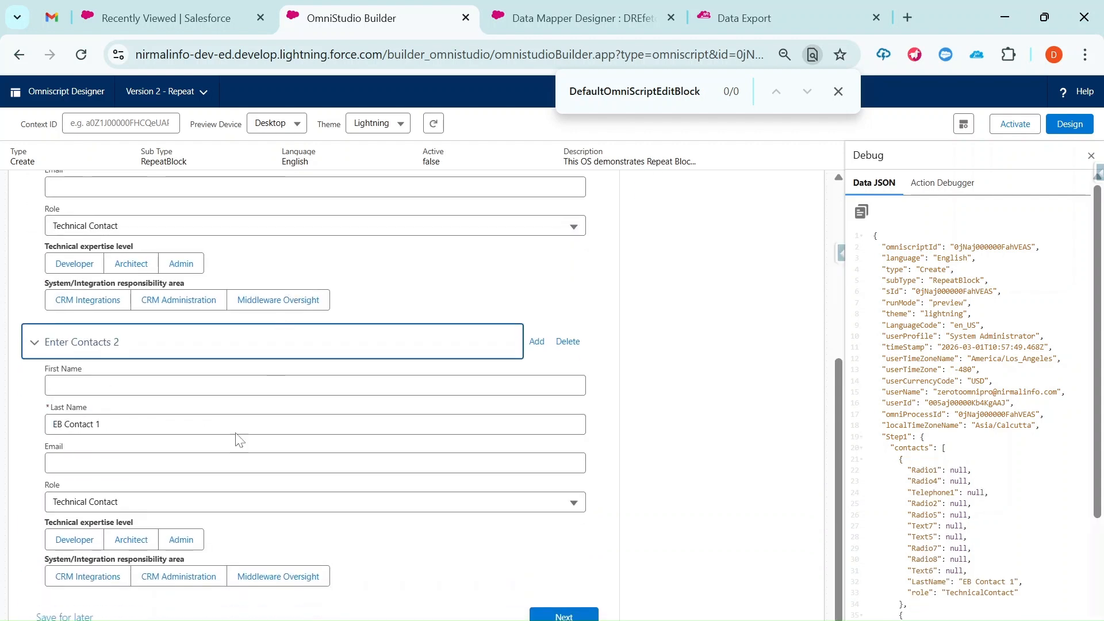
left_click(167, 428)
key("BackSpace")
type("2")
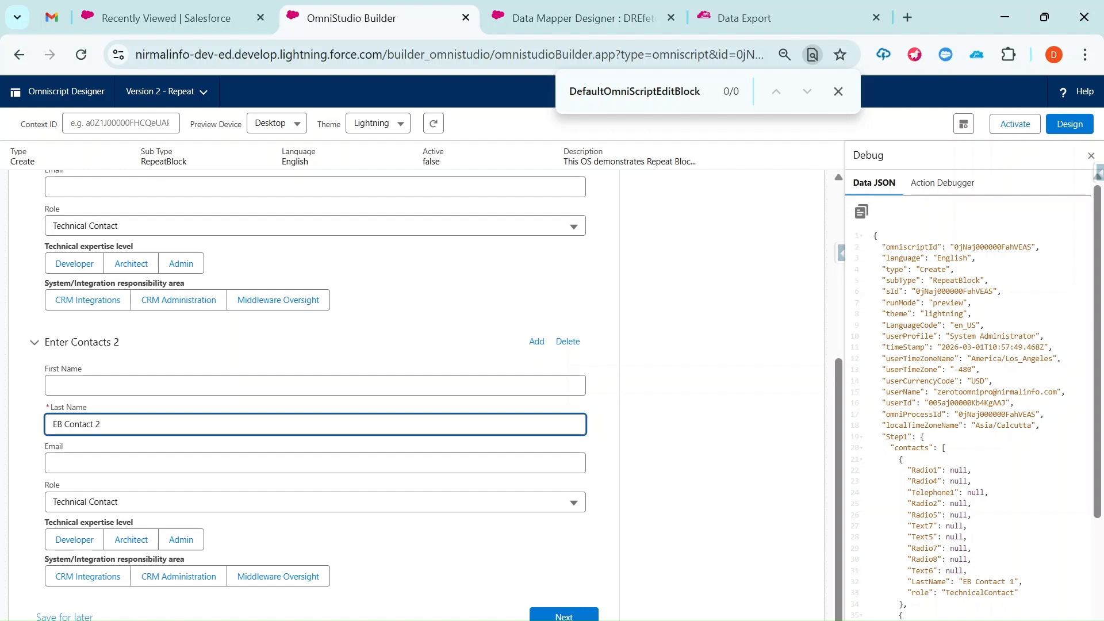
left_click(124, 508)
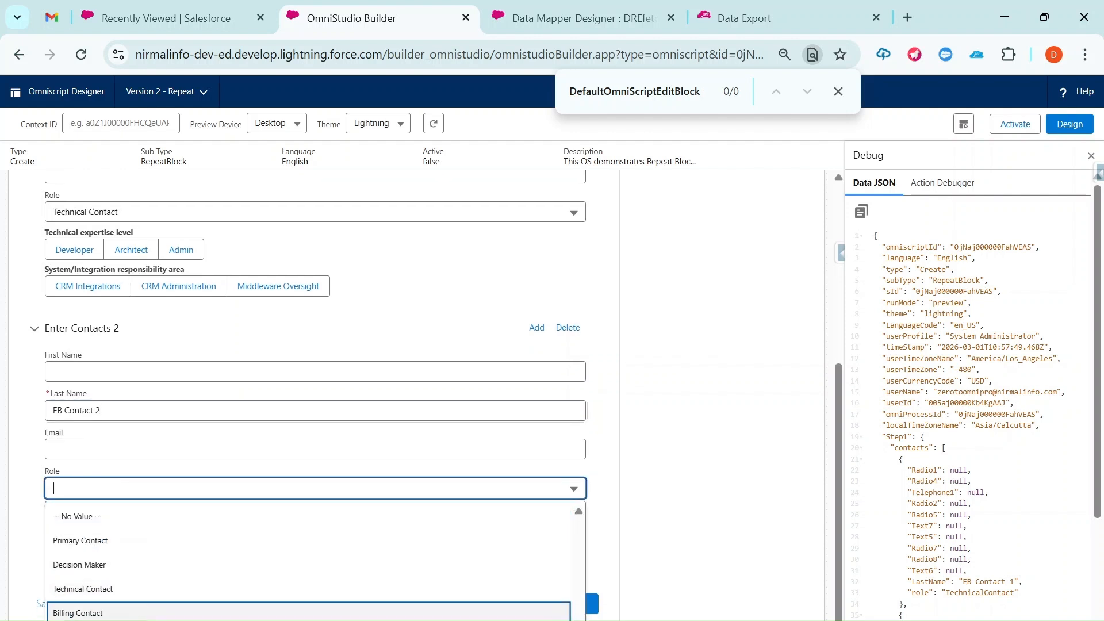
left_click(135, 620)
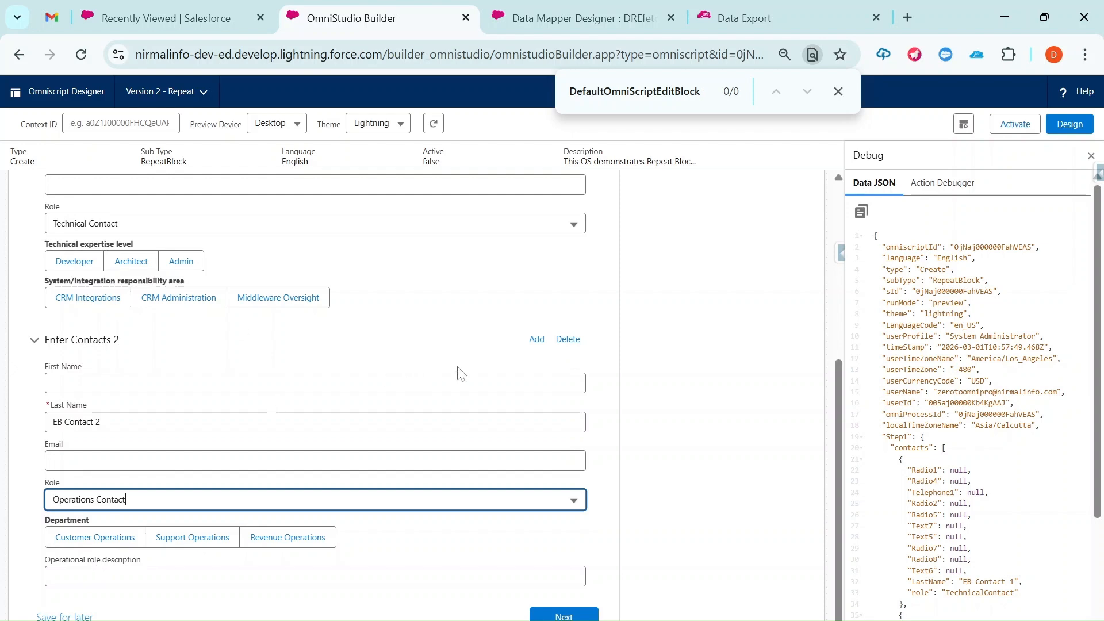
Collapse both Enter Contacts blocks and advance the preview to Step2.
scroll(461, 374, "up", 5)
scroll(487, 371, "down", 5)
scroll(102, 357, "up", 5)
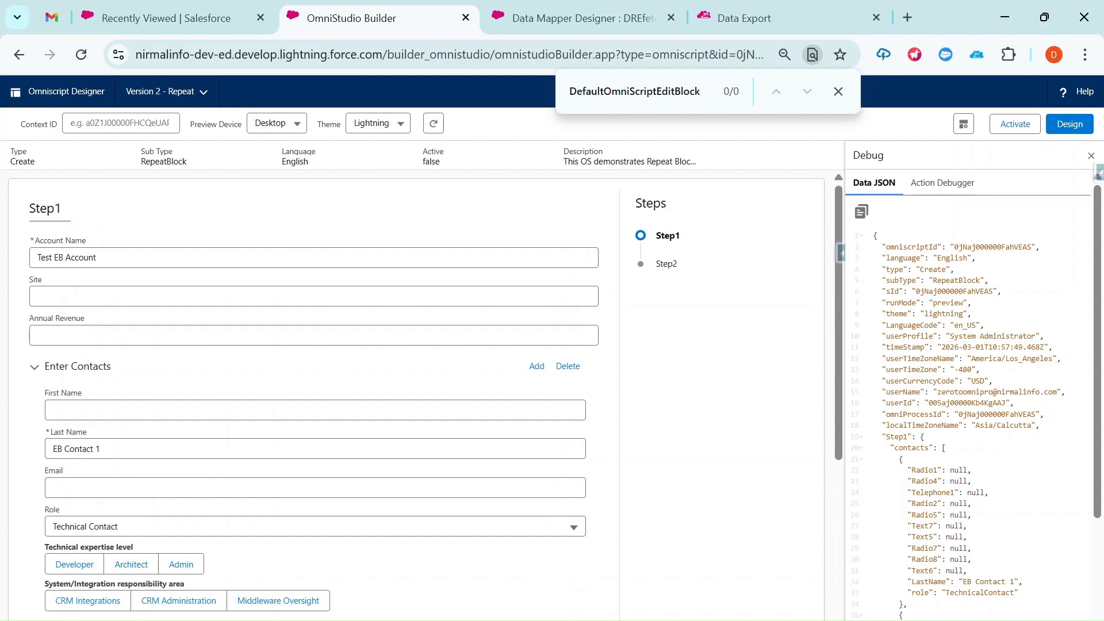
left_click(34, 368)
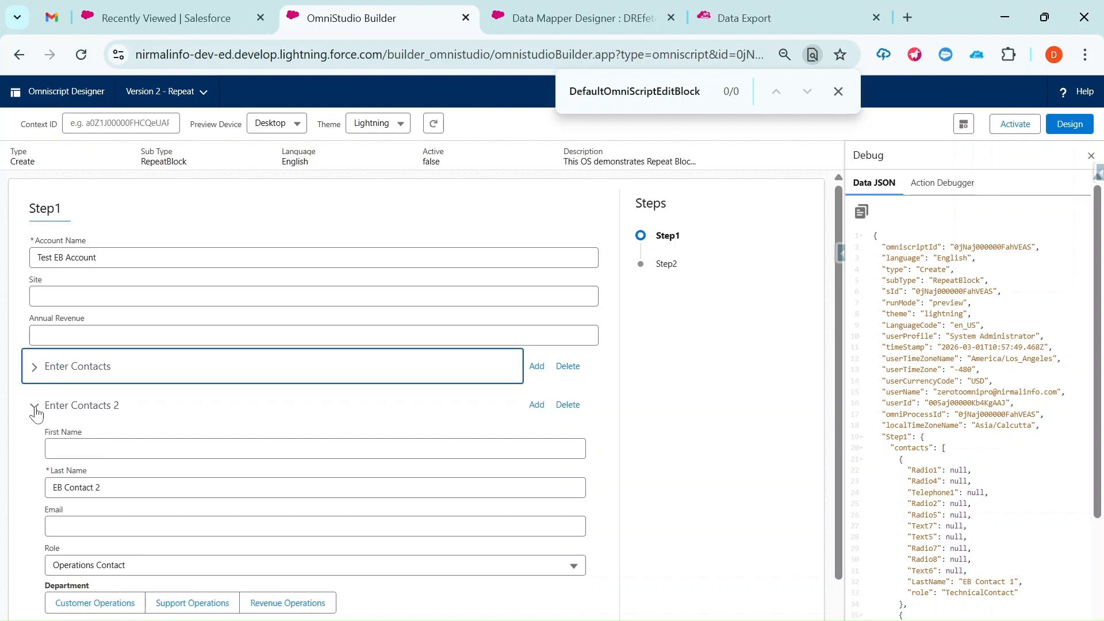
left_click(34, 406)
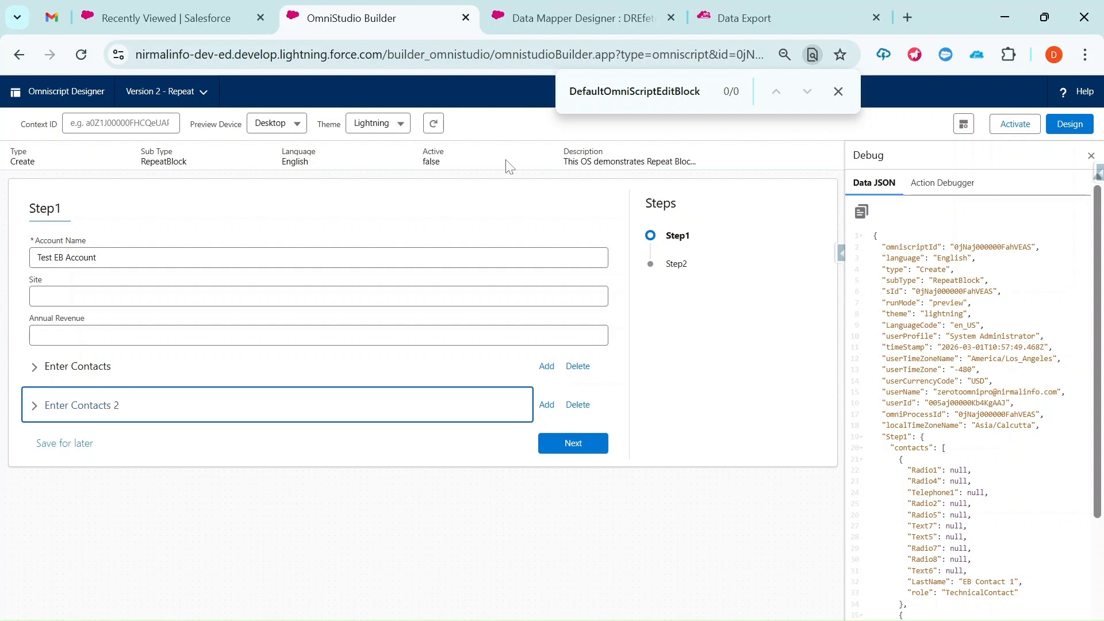
left_click(575, 443)
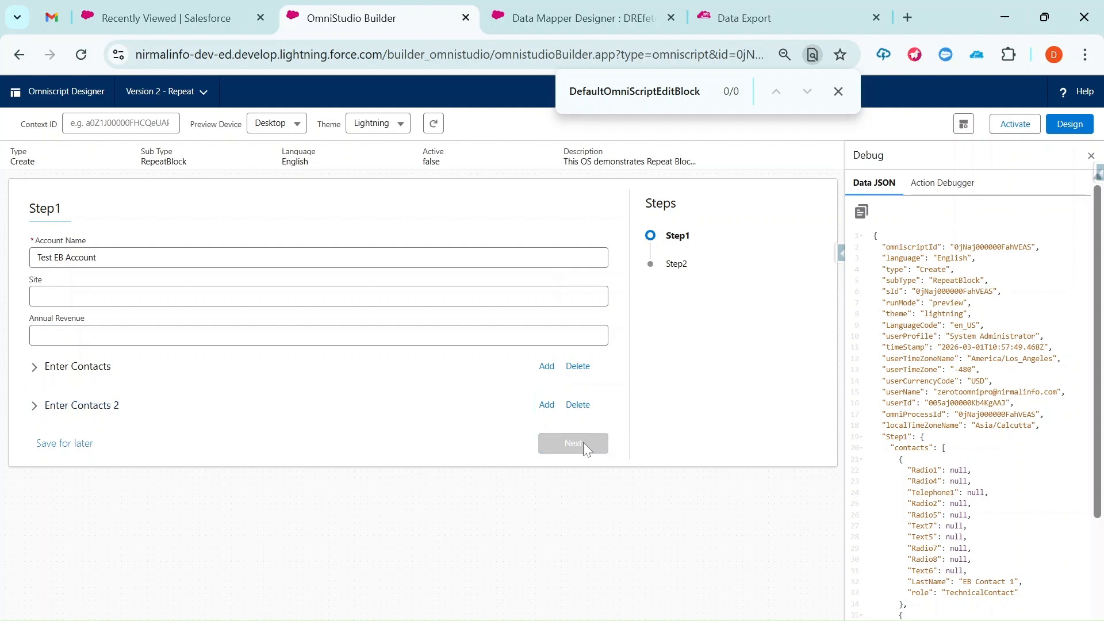
Expand DataMapperExtractAction1 in the Action Debugger and look at the DREfetchContactsOmniScriptFlow response in Data Mapper Designer.
left_click(941, 183)
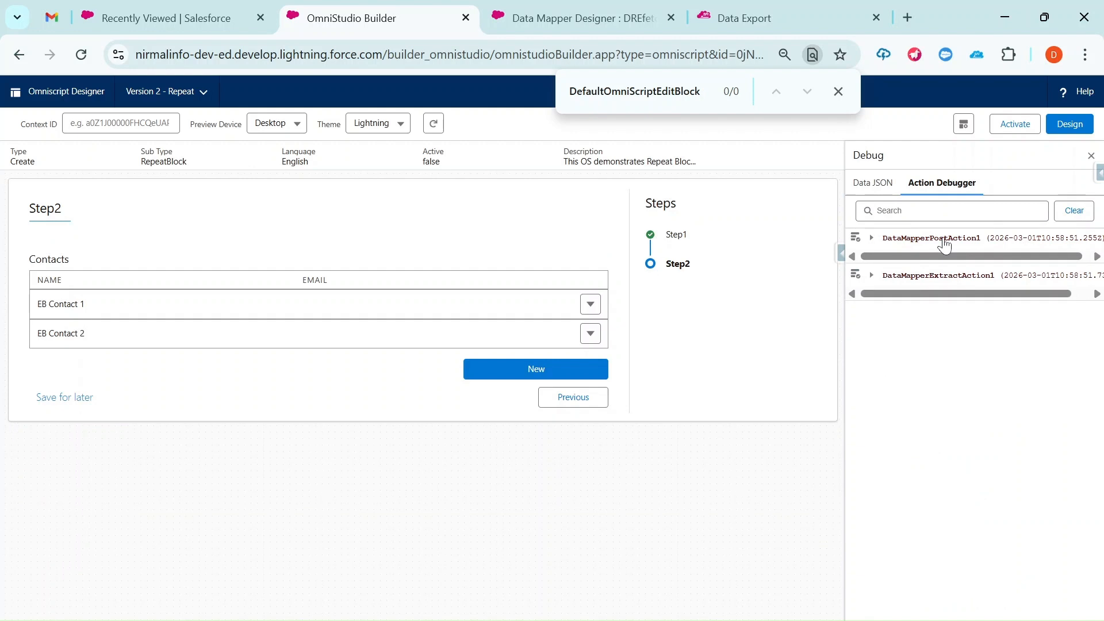
left_click(871, 277)
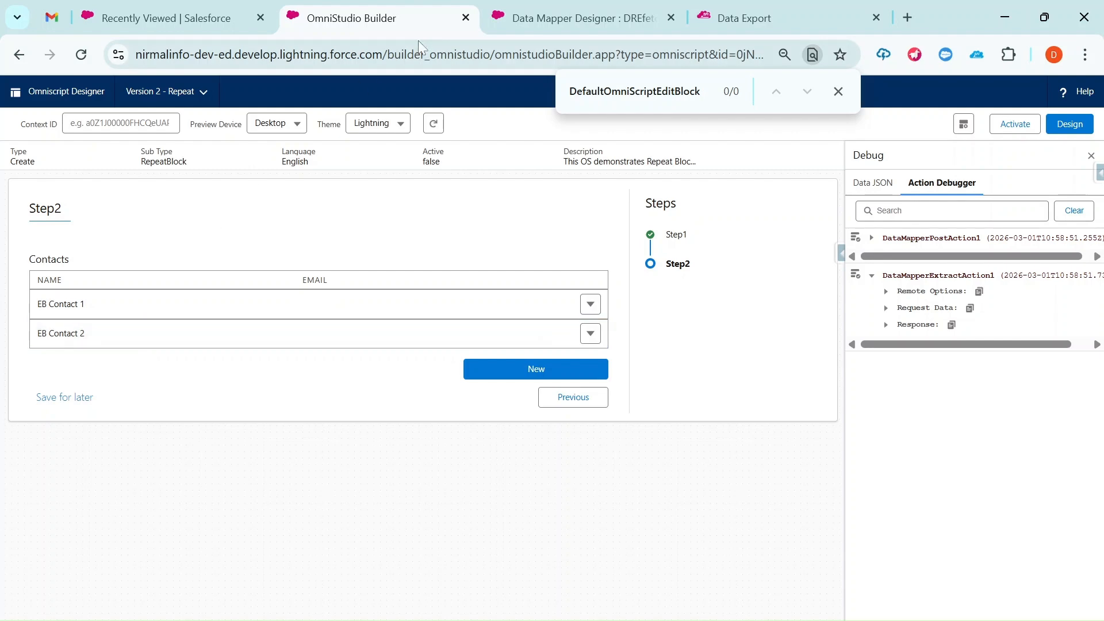
left_click(591, 26)
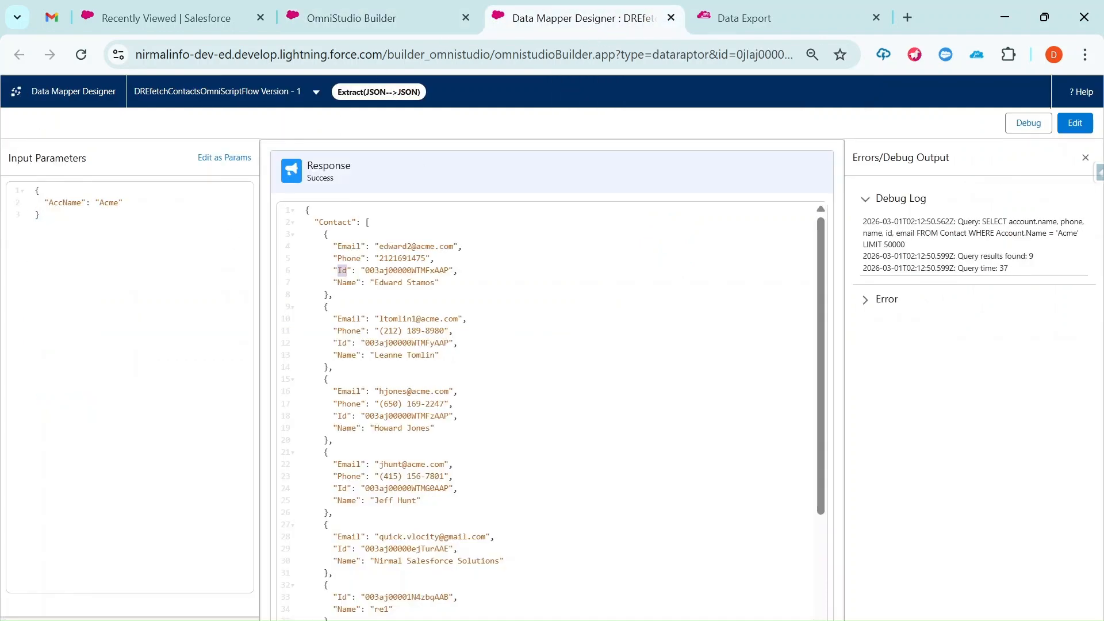
left_click(352, 18)
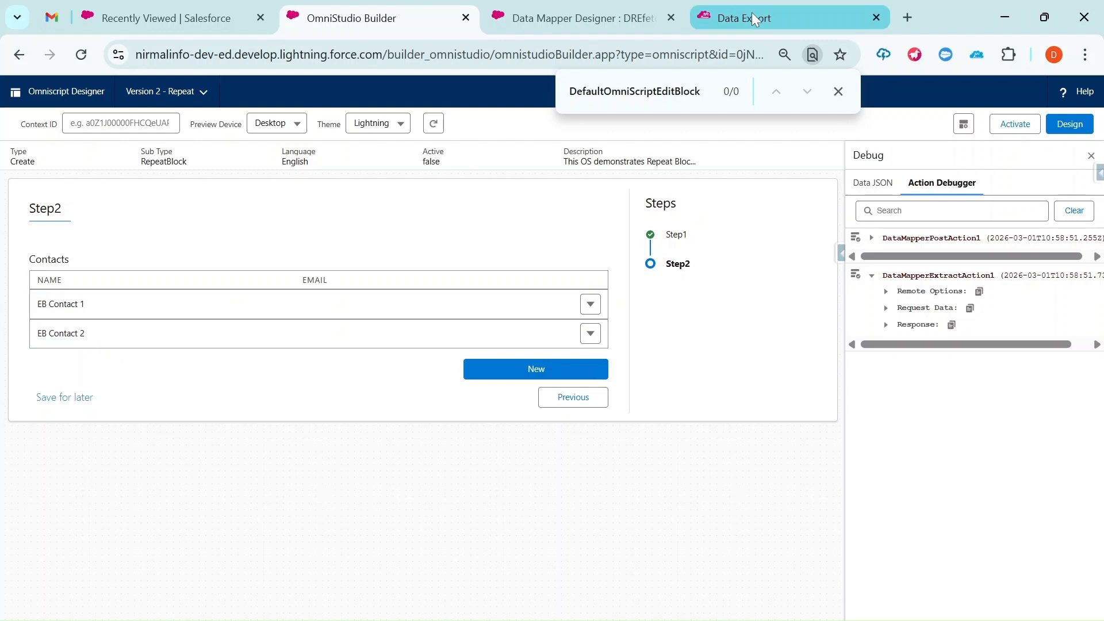
Place the Data Export tab beside OmniStudio Builder and run its query for Contacts created today.
left_click_drag(751, 12, 546, 14)
left_click(395, 237)
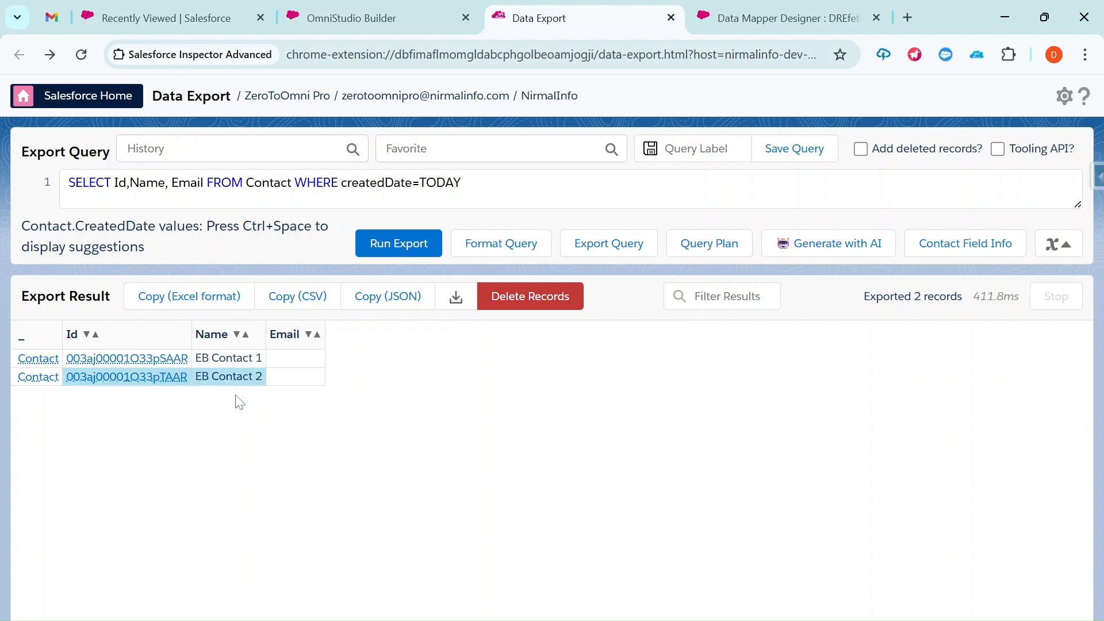
In the OmniStudio Builder preview, edit EB Contact 1 in the Contacts block, setting its Name to EB Contact 111, and save it.
left_click(377, 23)
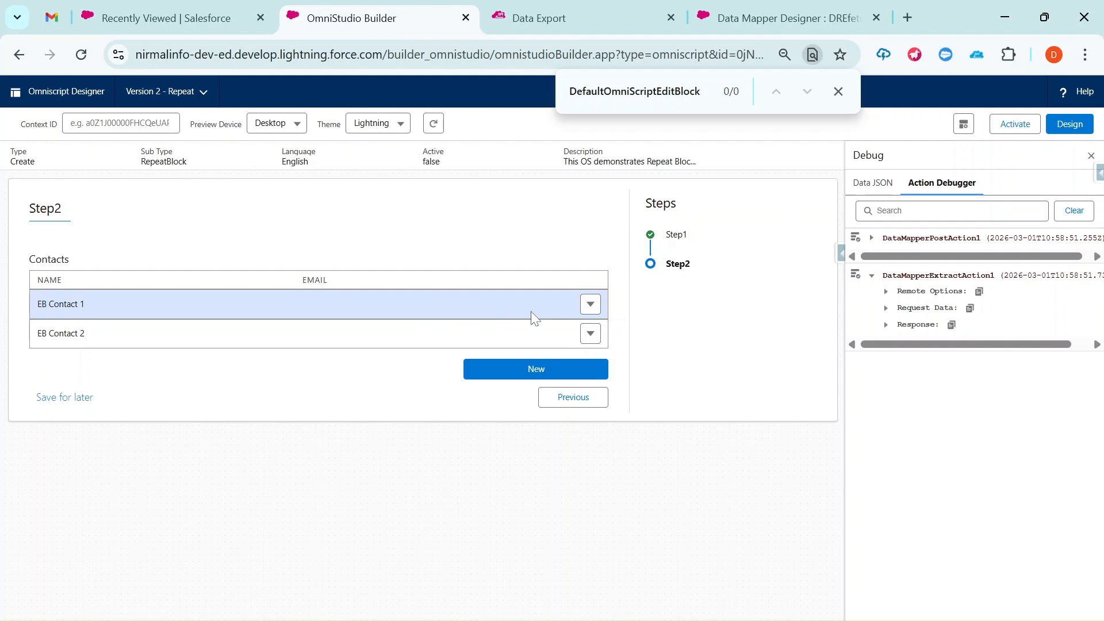
left_click(590, 304)
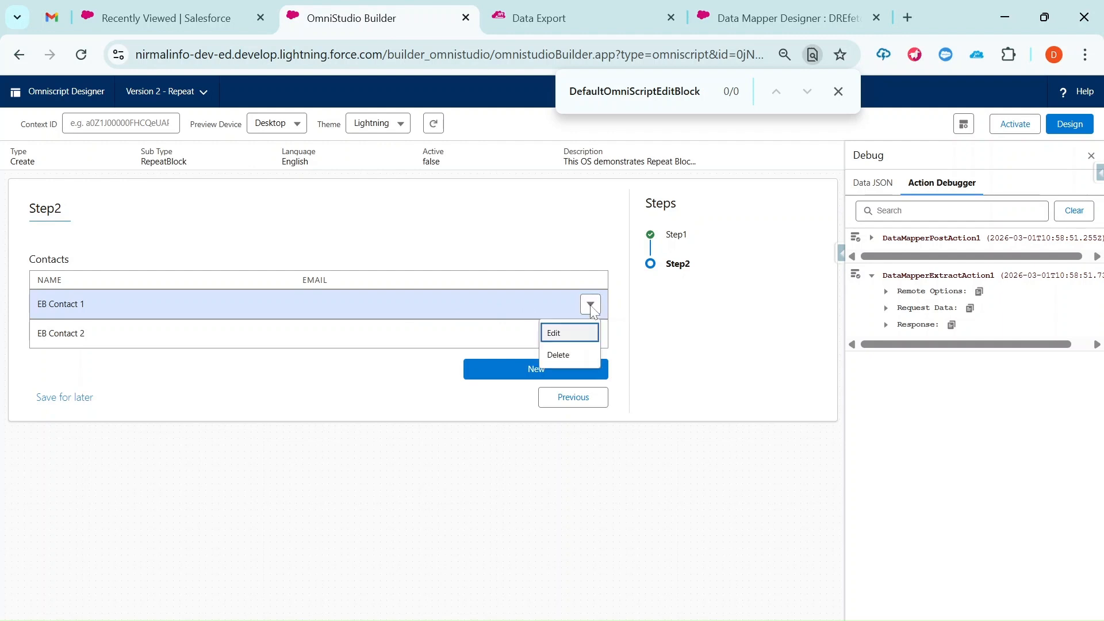
left_click(556, 335)
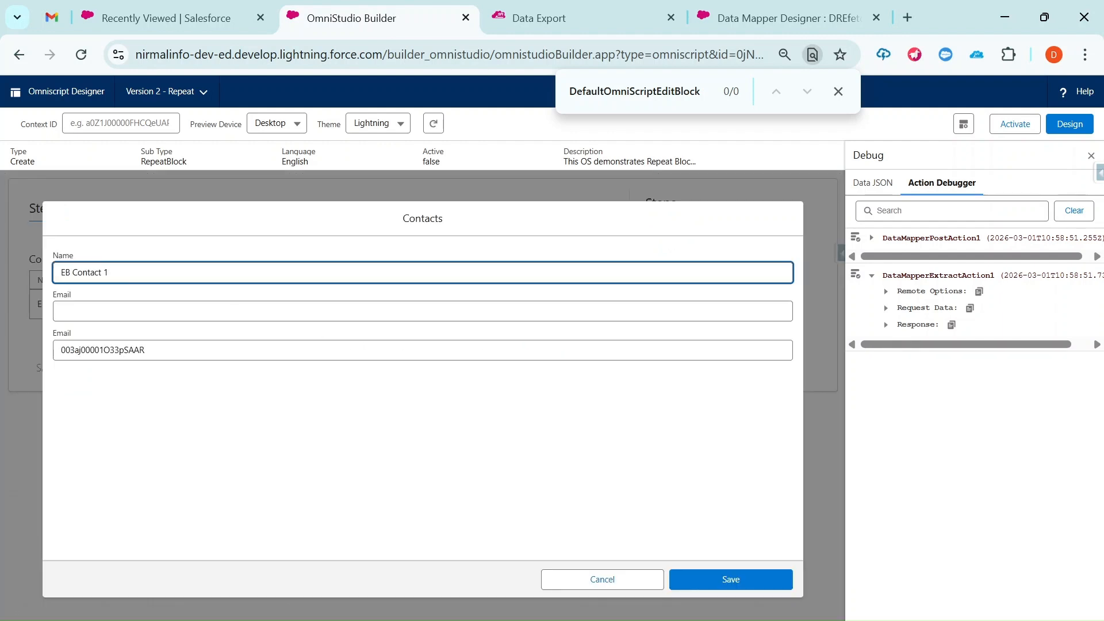
type("11")
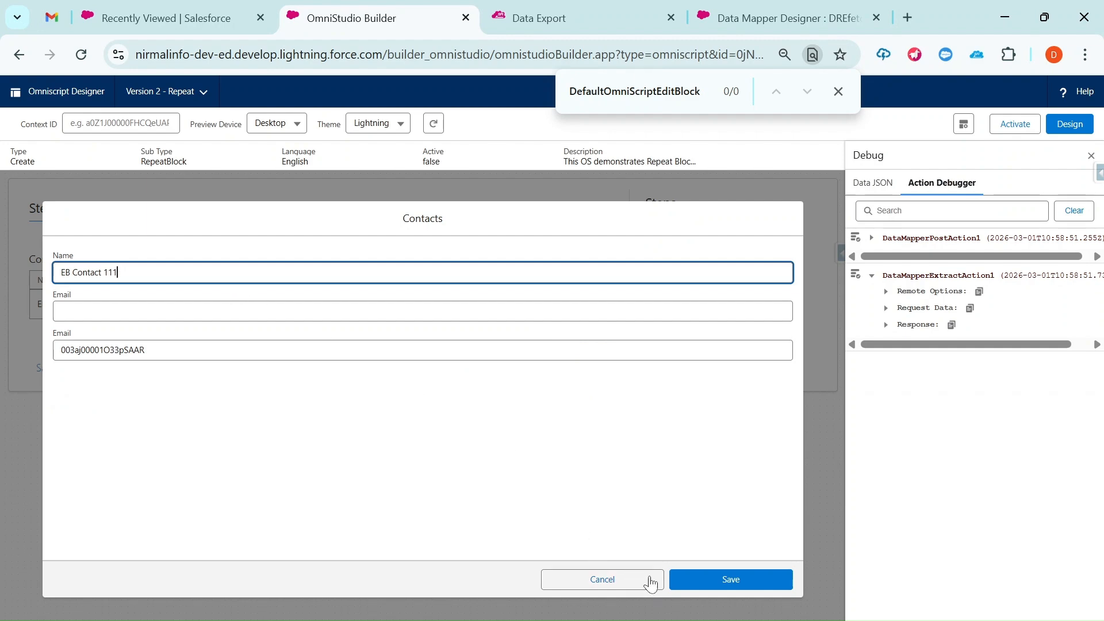
left_click(711, 579)
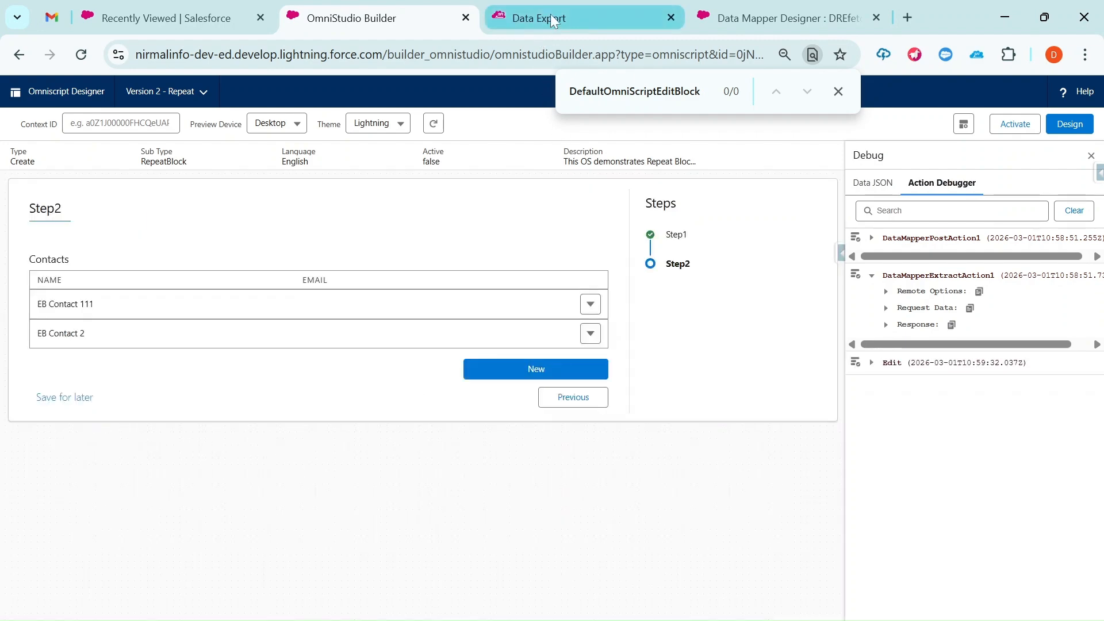
Rerun the Contact query in Data Export to check the first contact's name in Salesforce.
left_click(551, 19)
left_click_drag(261, 364, 263, 377)
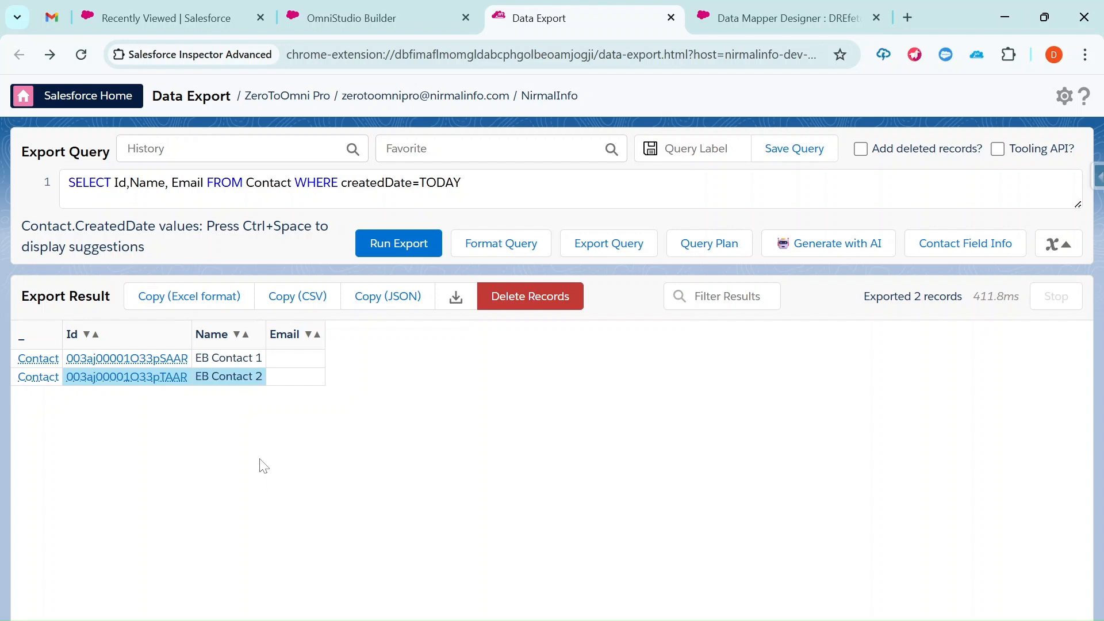
left_click(394, 244)
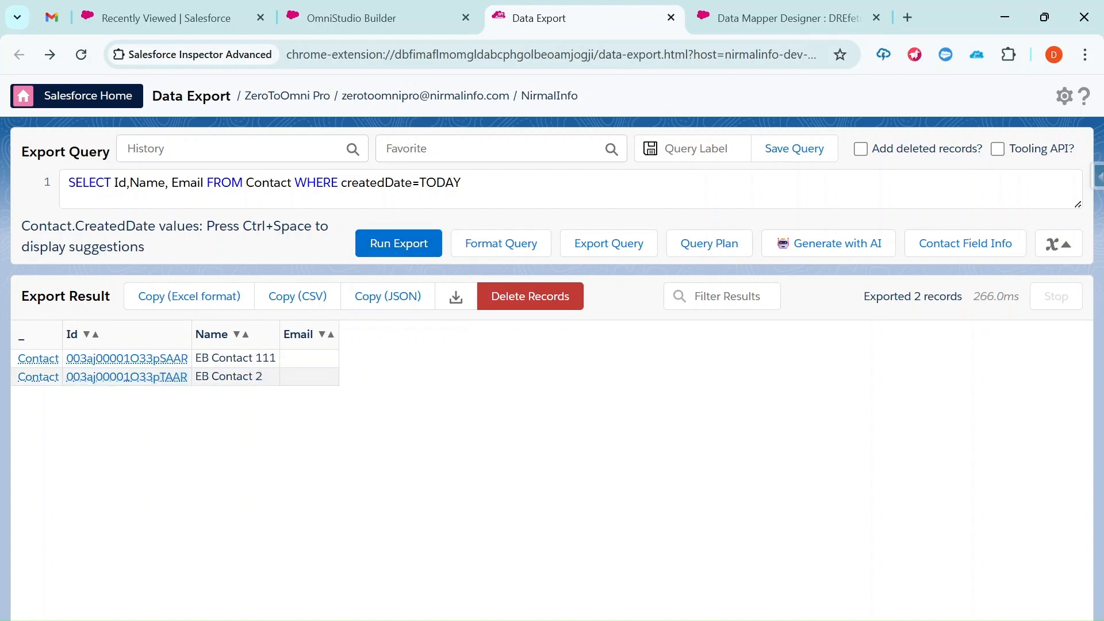
Examine the Edit action's remote class and method in the Action Debugger of OmniStudio Builder, and collapse its entry.
left_click(381, 16)
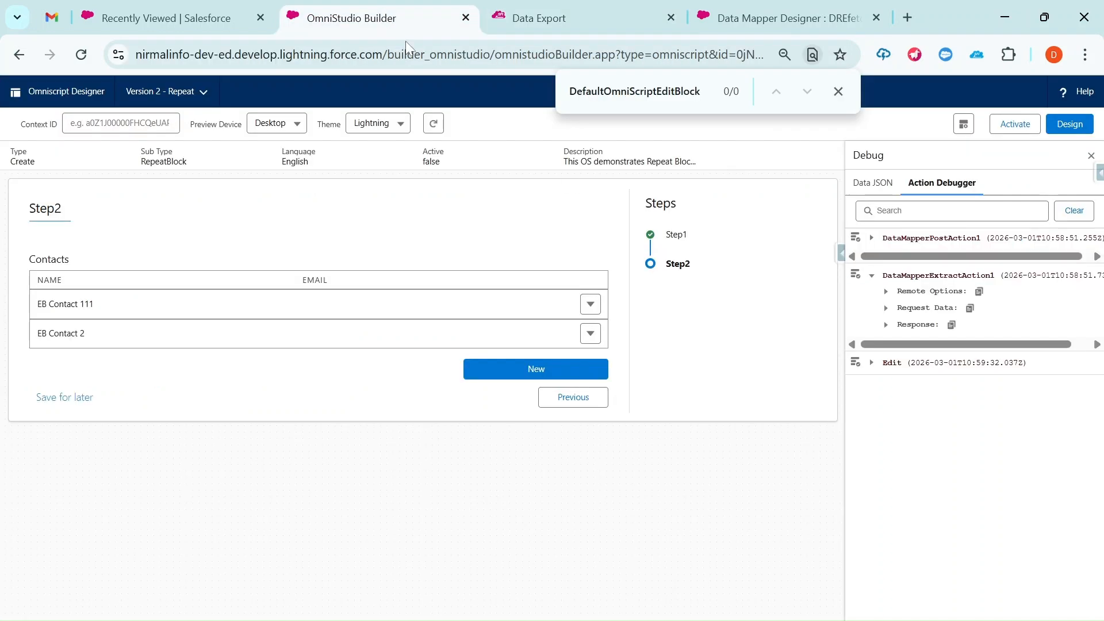
left_click(870, 363)
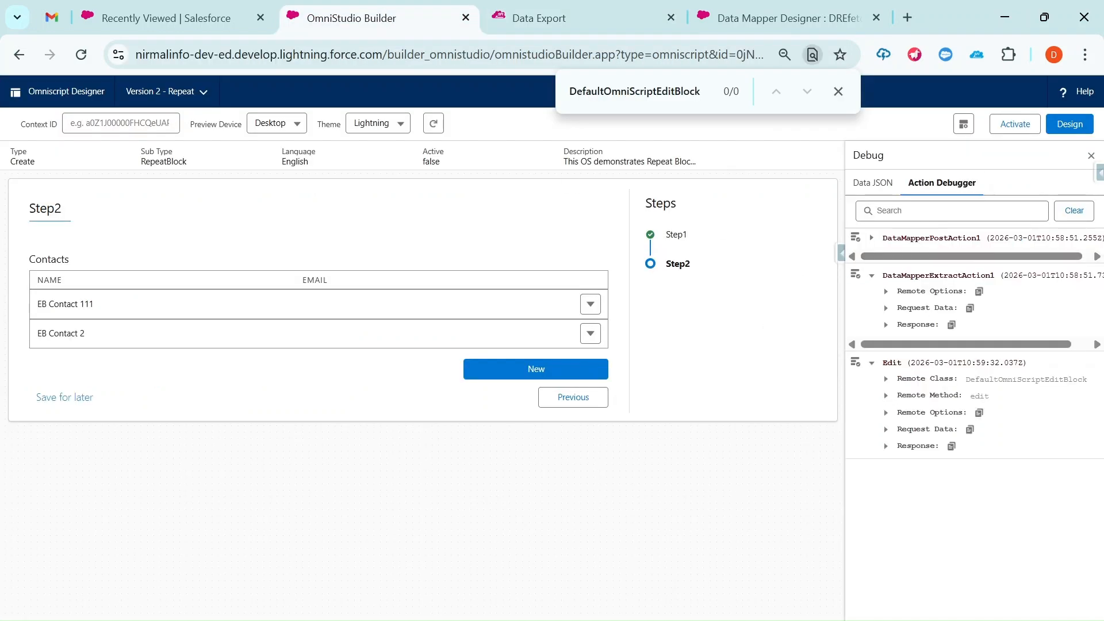
left_click(870, 363)
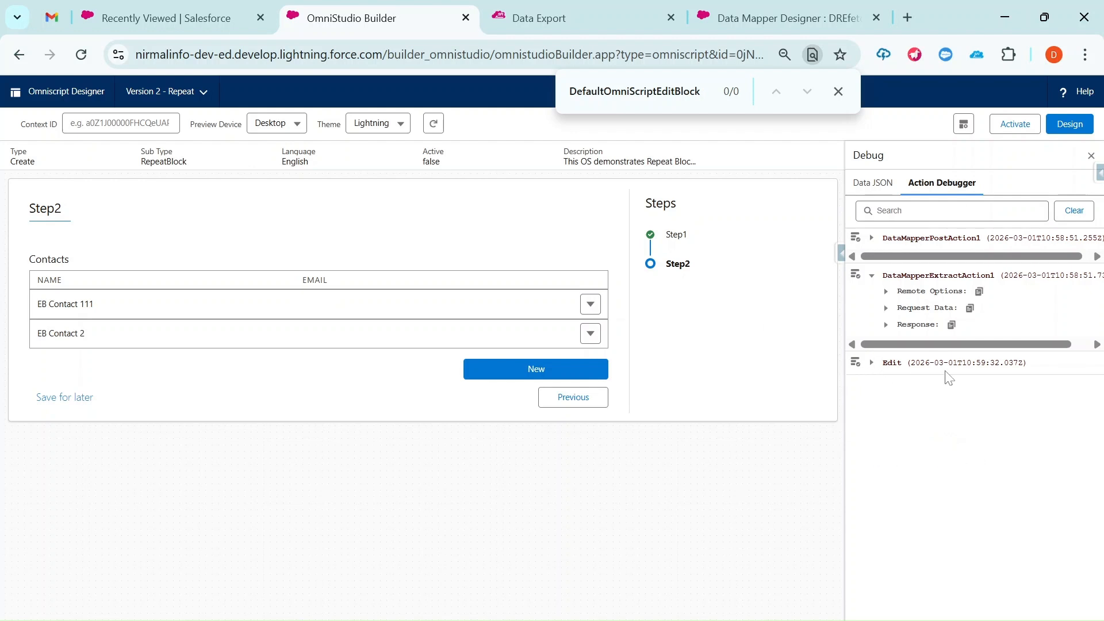
Set the second contact's Name to EB Contact 222, clear the Action Debugger log and save the contact.
left_click(590, 333)
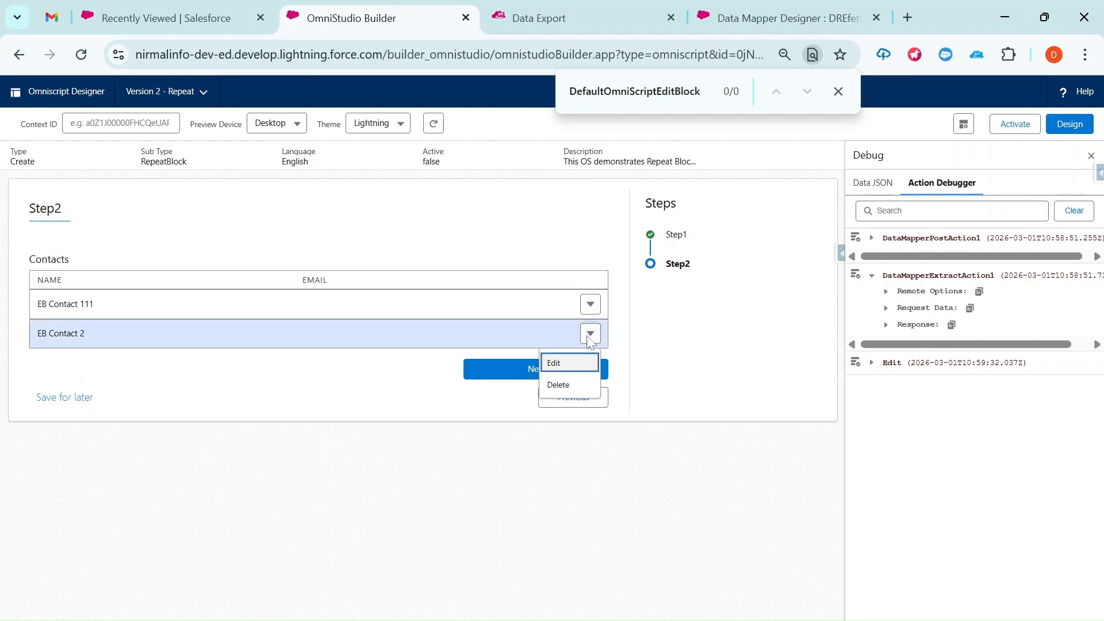
left_click(560, 367)
left_click(145, 272)
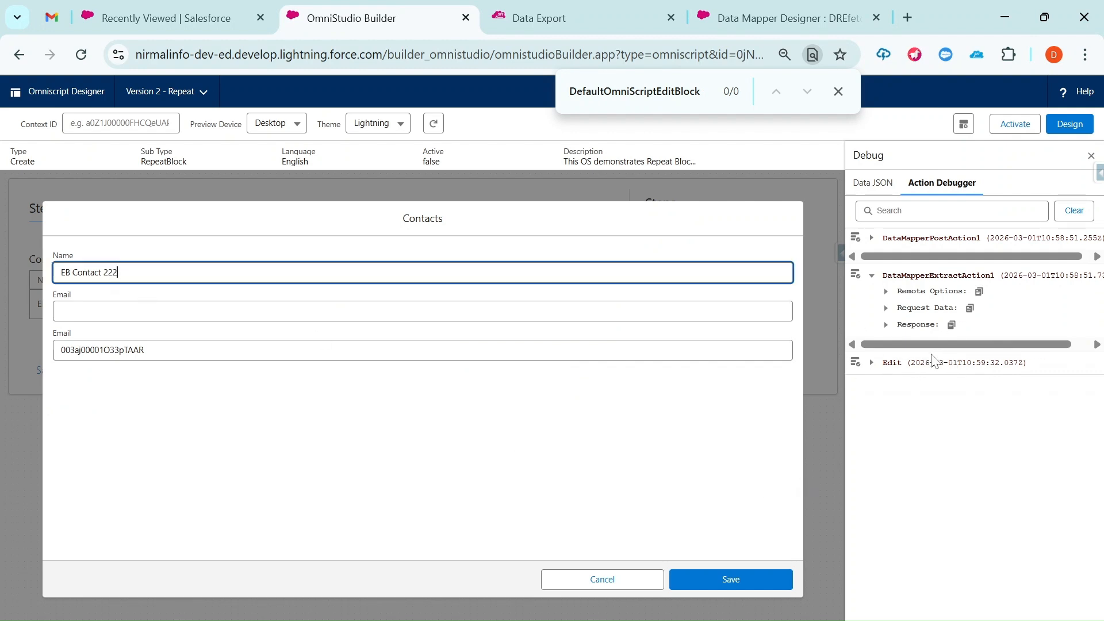
left_click(1073, 212)
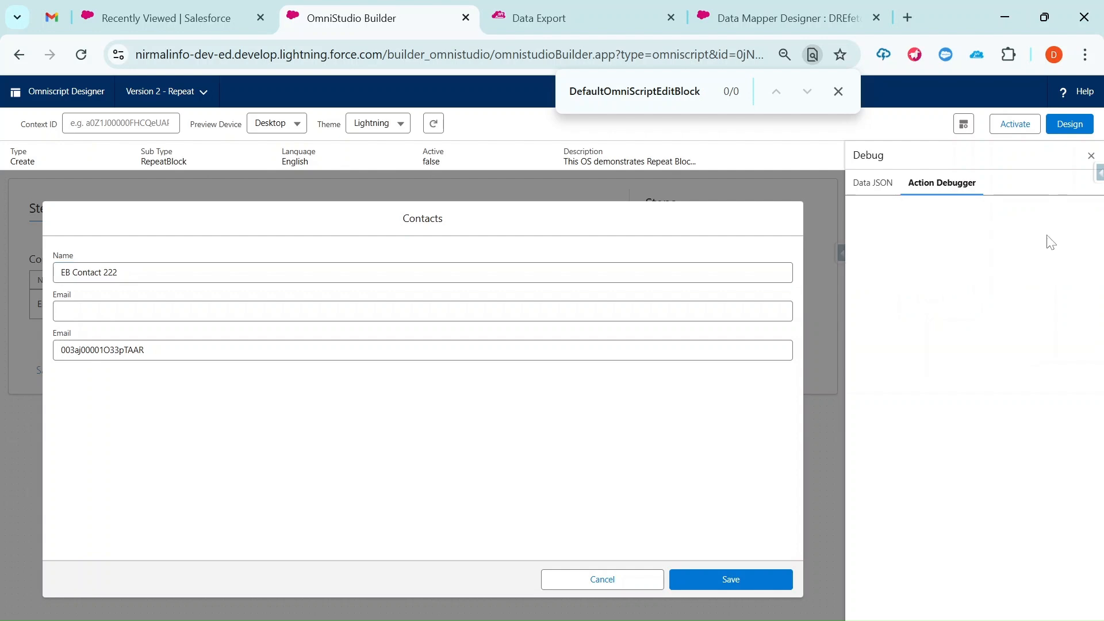
left_click(712, 578)
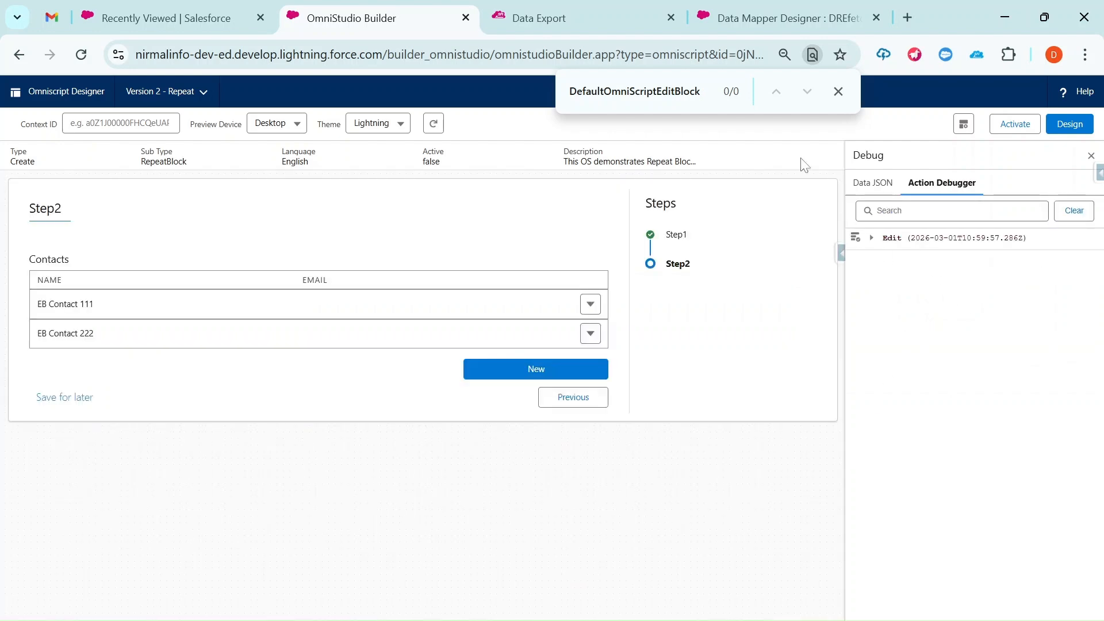
Rerun the Contact query in Data Export to check the second contact's name in Salesforce.
left_click(560, 17)
left_click(391, 247)
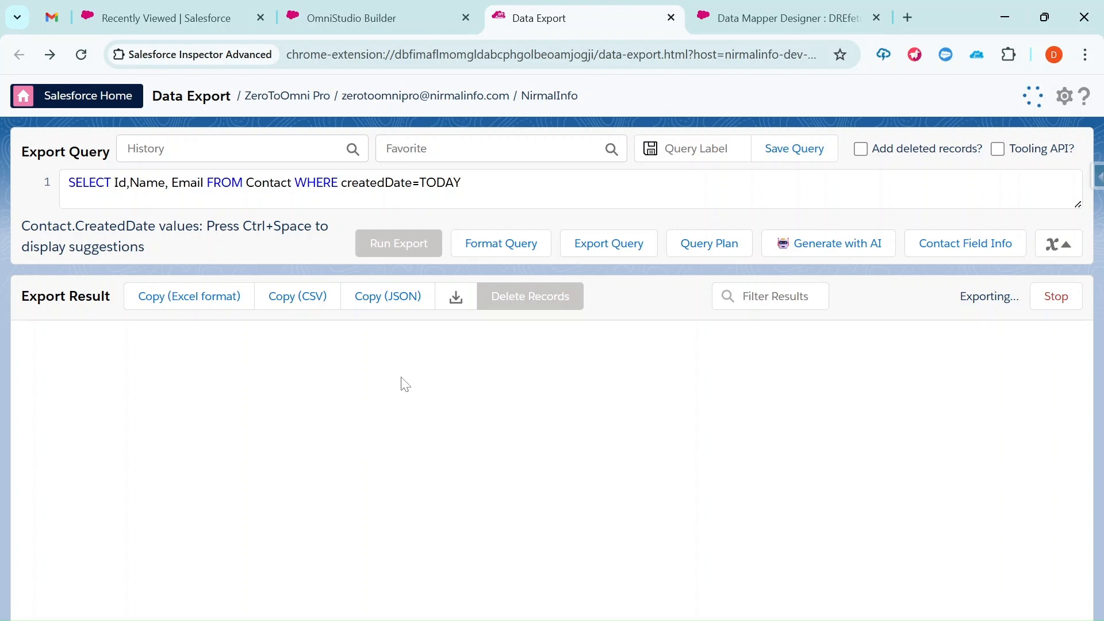
left_click(379, 14)
left_click(533, 21)
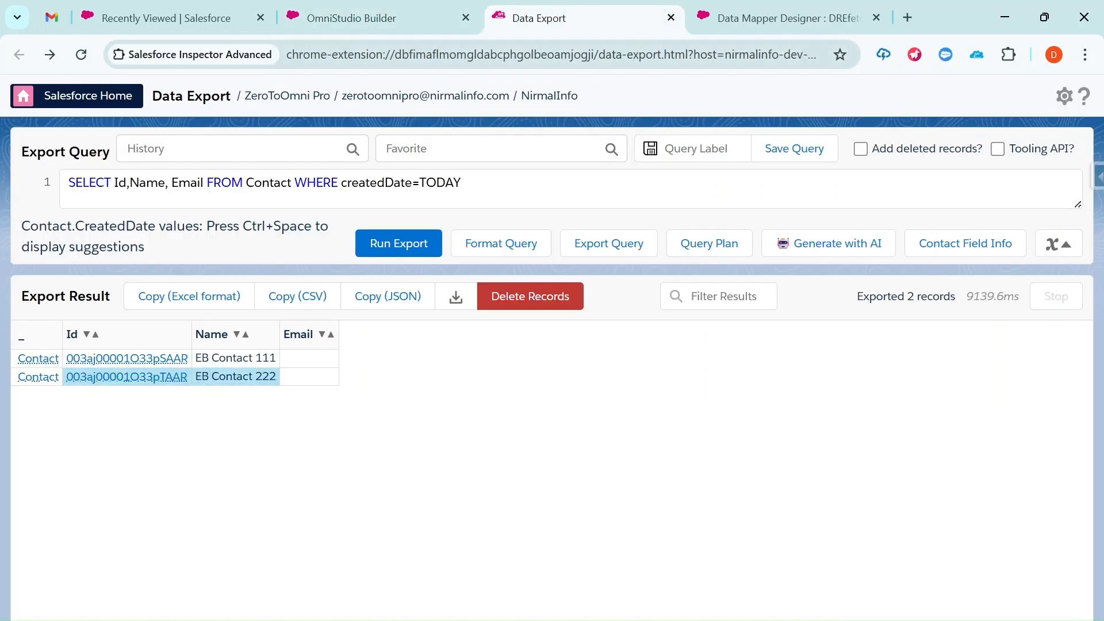
Delete EB Contact 111 from the Contacts block in the OmniStudio Builder preview.
left_click(380, 18)
left_click(590, 303)
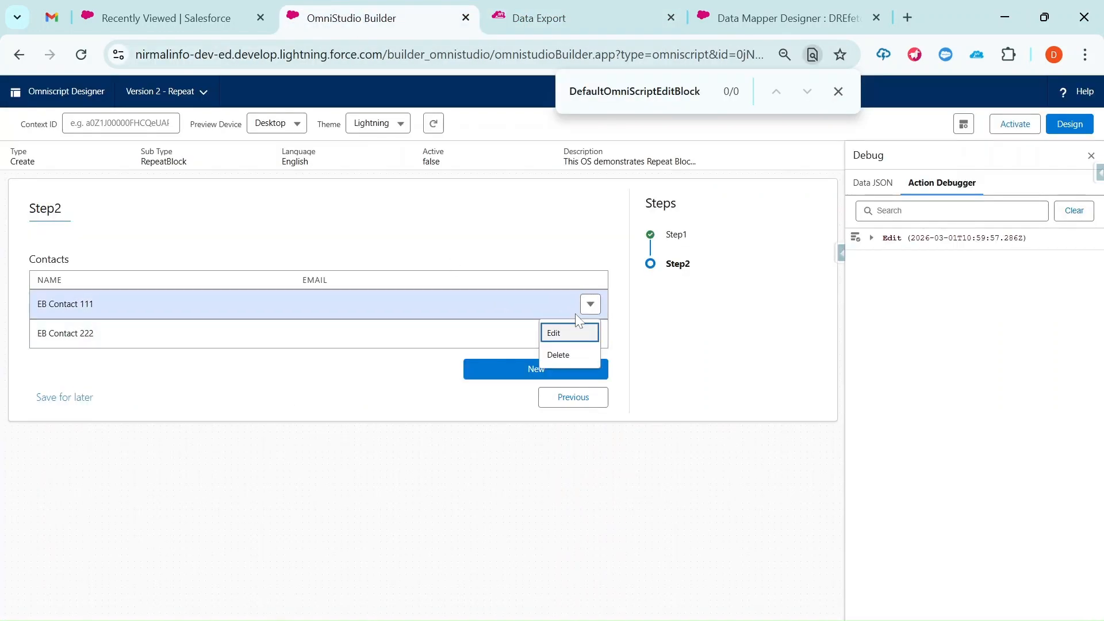
left_click(558, 355)
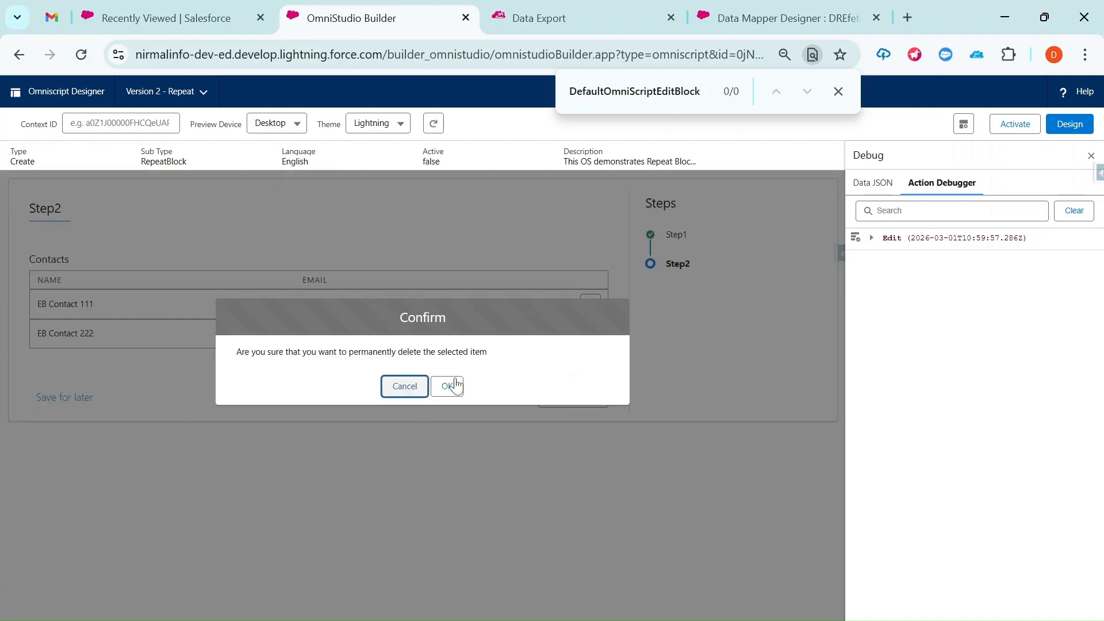
left_click(450, 386)
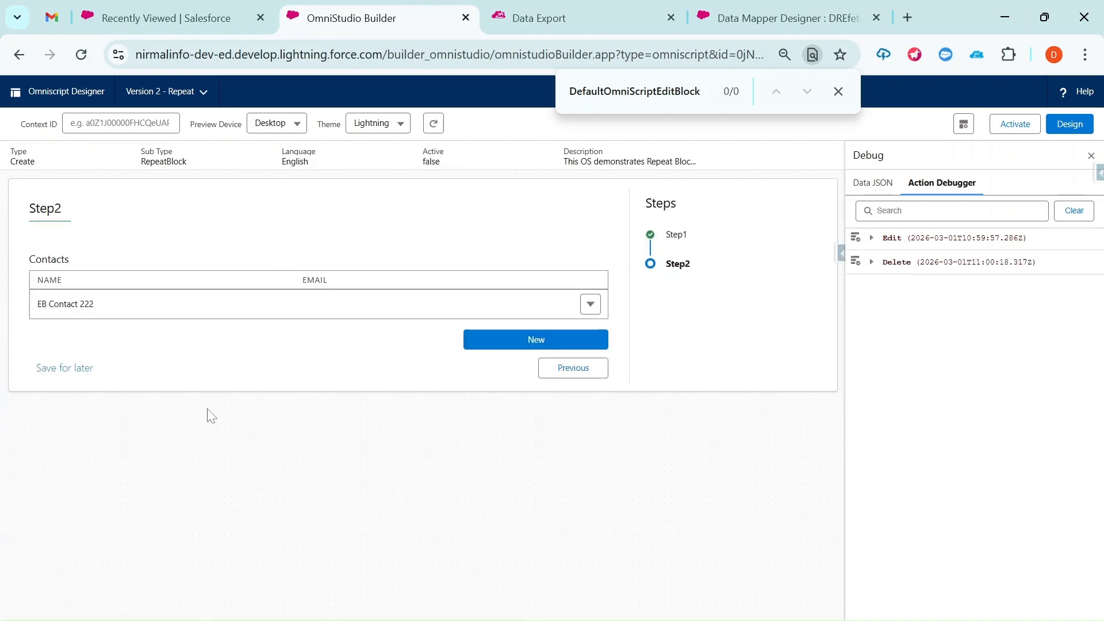
Rerun the Contact query in Data Export to check the deletion in Salesforce.
left_click(598, 9)
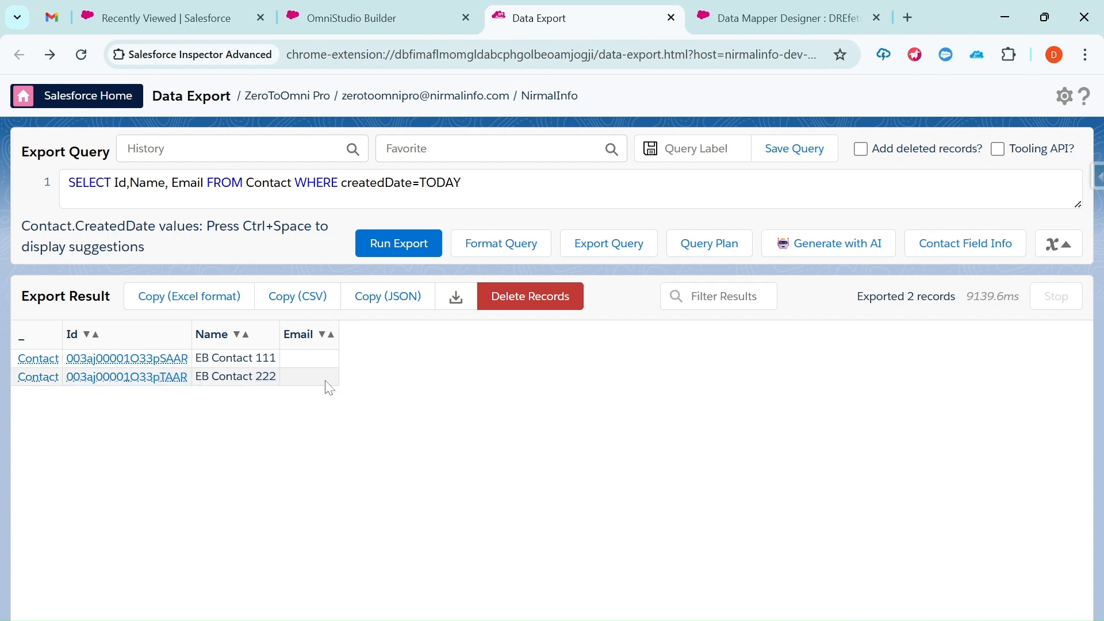
left_click(385, 241)
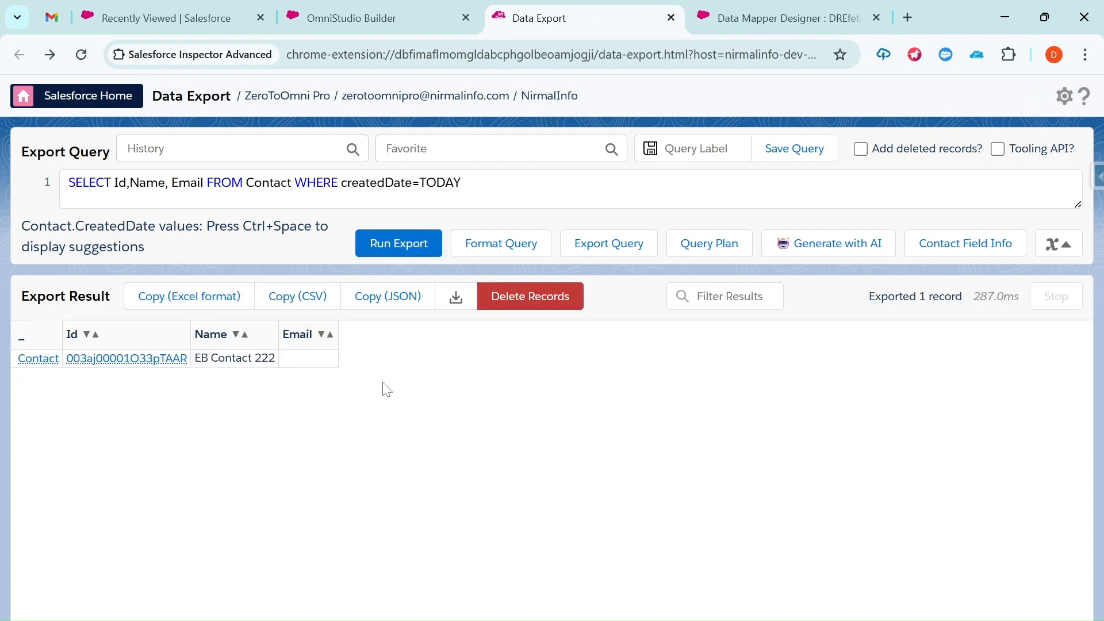
Create a contact named EB New Contact123 through the Contacts block in the OmniStudio Builder preview and save it.
left_click(367, 23)
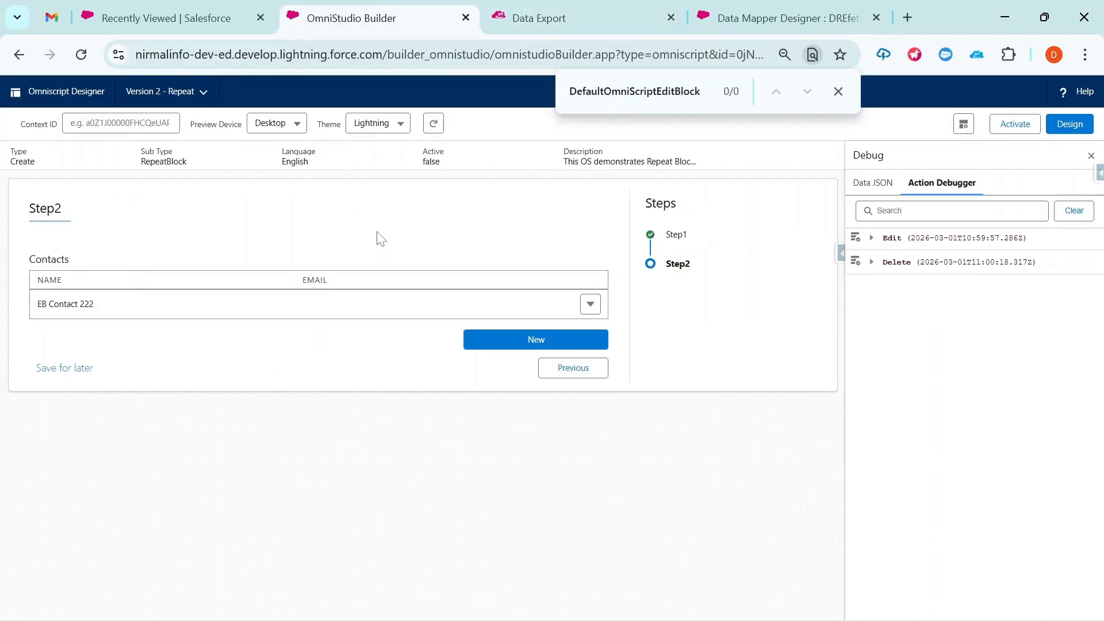
left_click(552, 340)
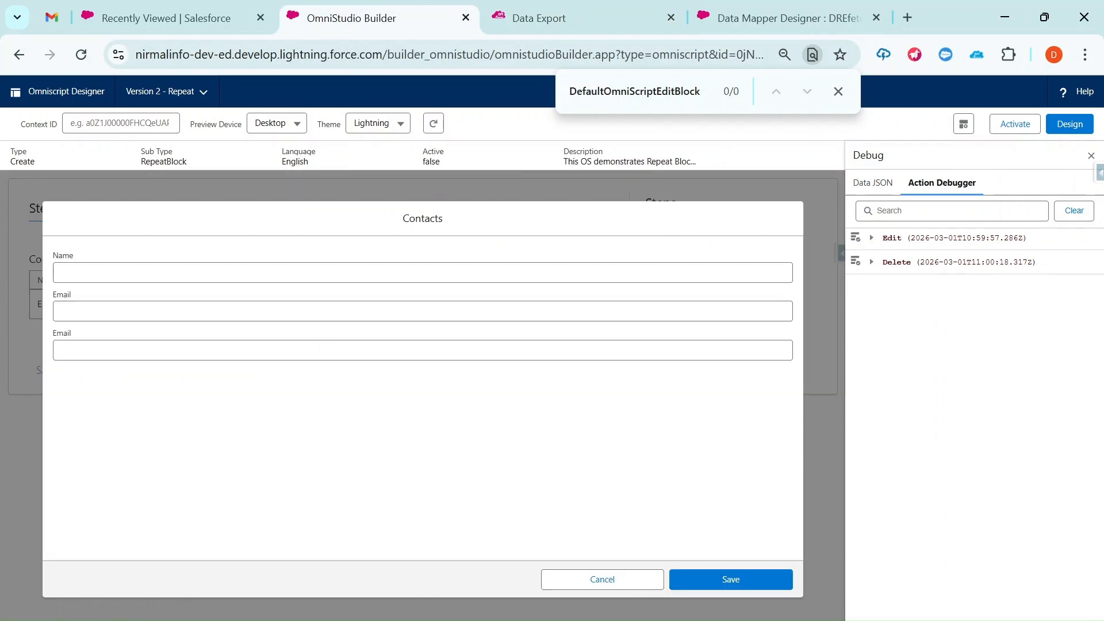
left_click(423, 272)
type("EB ")
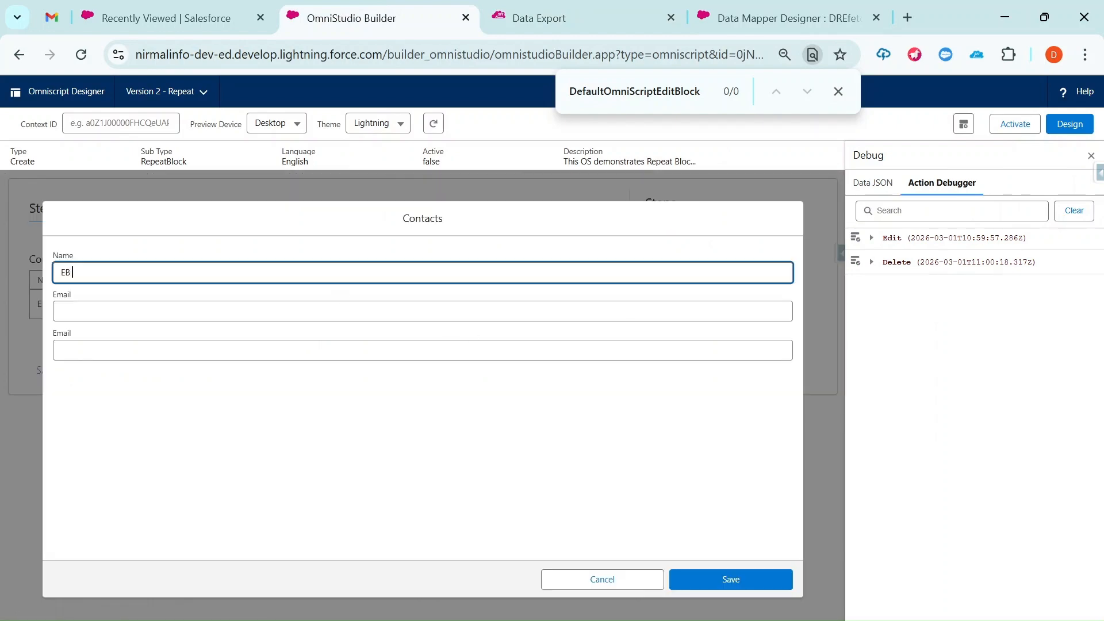
type("New Ontact123")
left_click(725, 578)
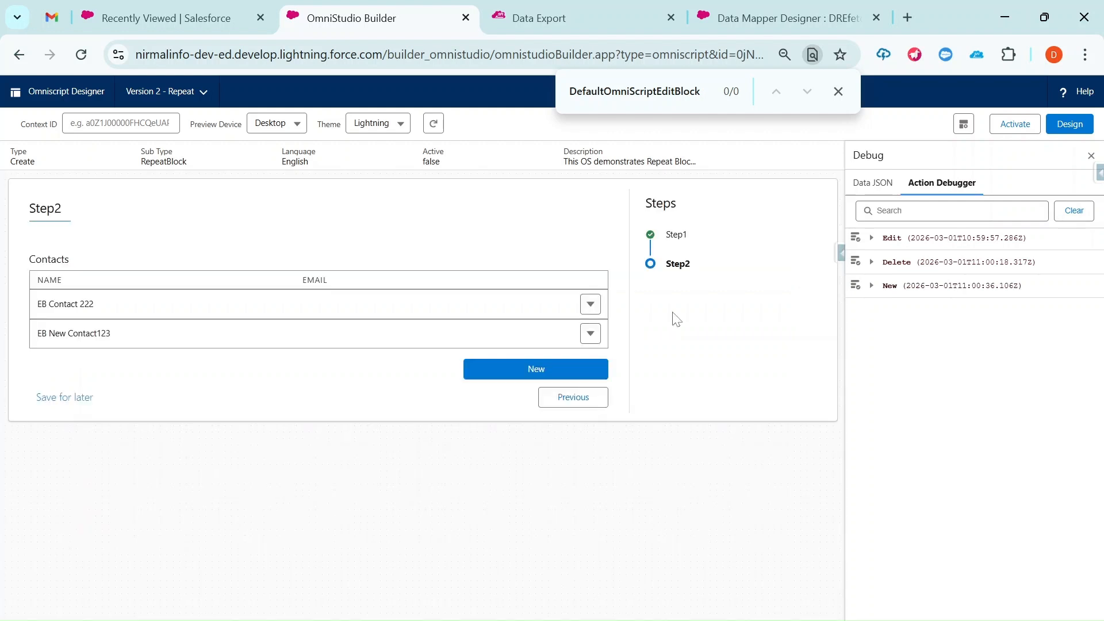
Rerun the Contact query in Data Export and compare its records with the Contacts block in the OmniStudio Builder preview.
left_click(550, 17)
left_click(402, 248)
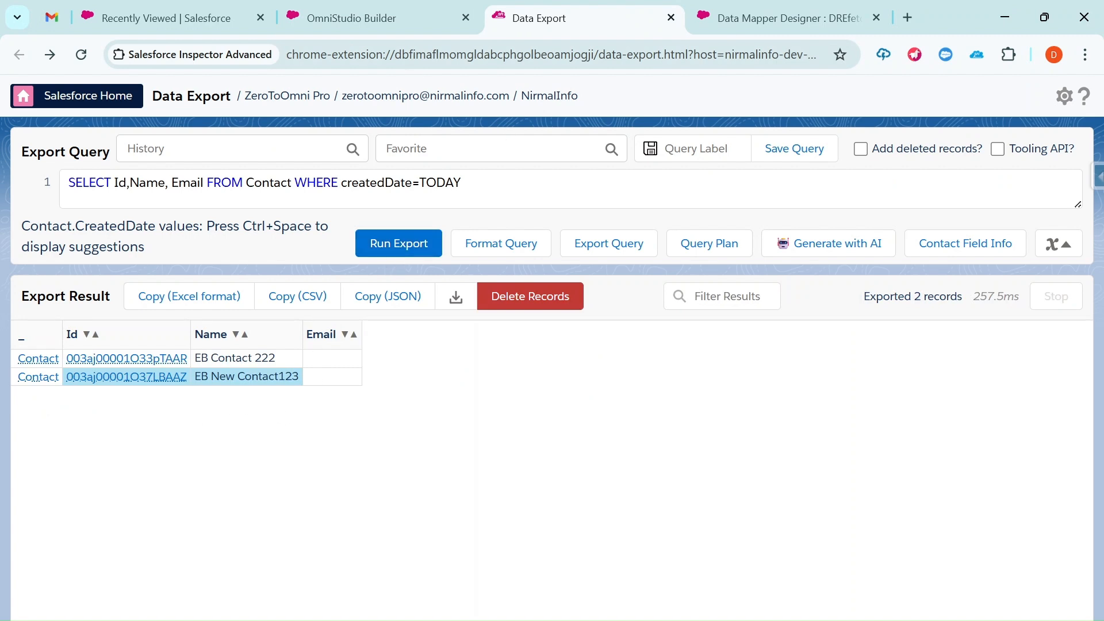
left_click(353, 20)
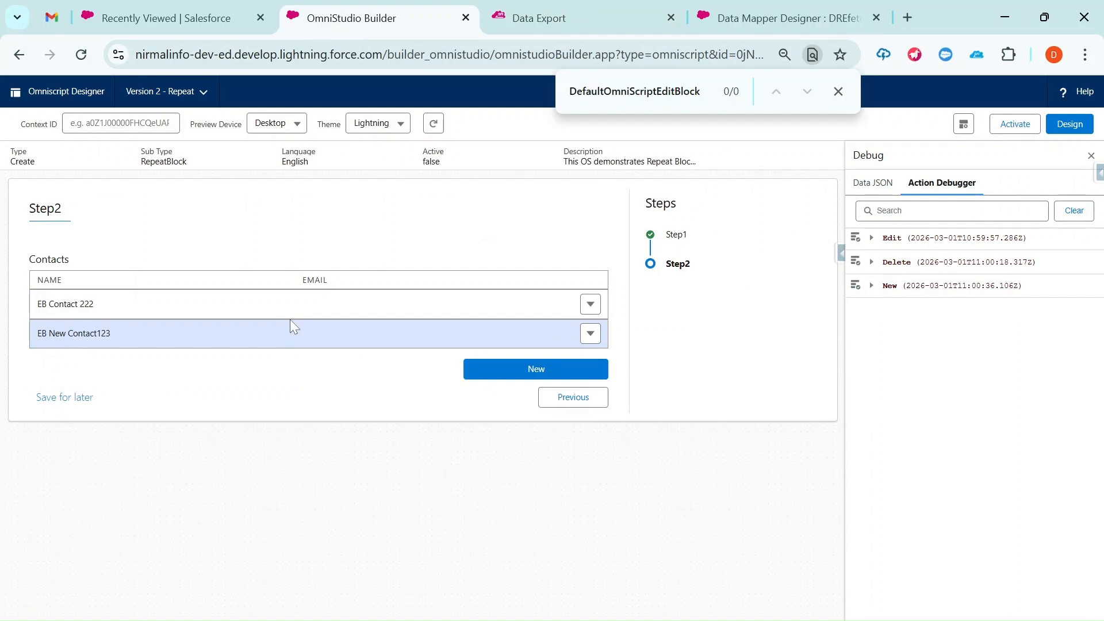
left_click(557, 18)
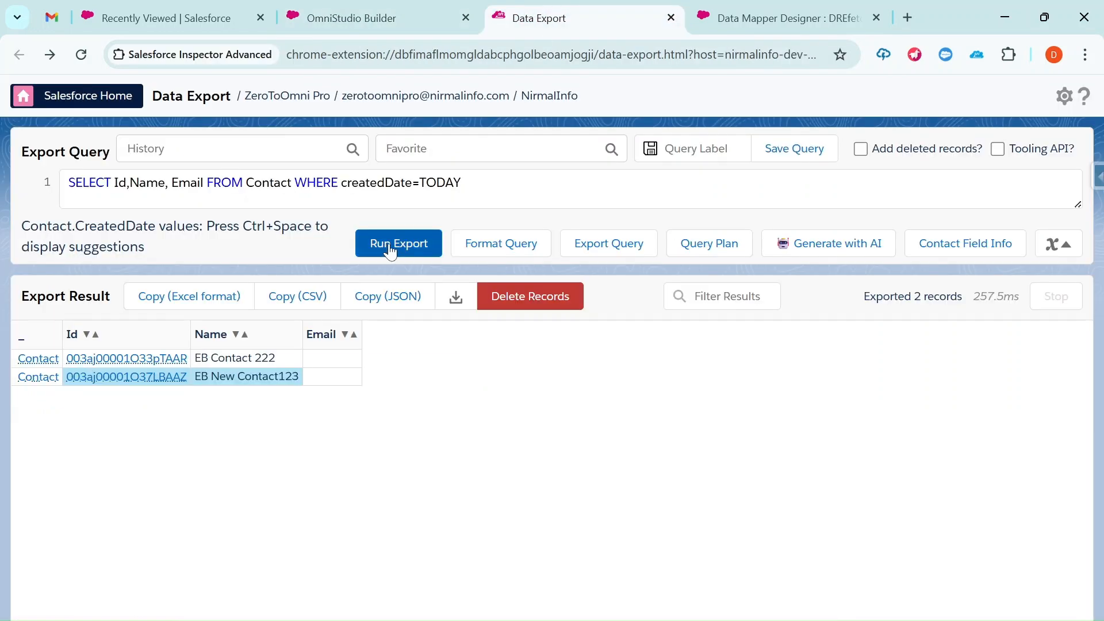
left_click(381, 14)
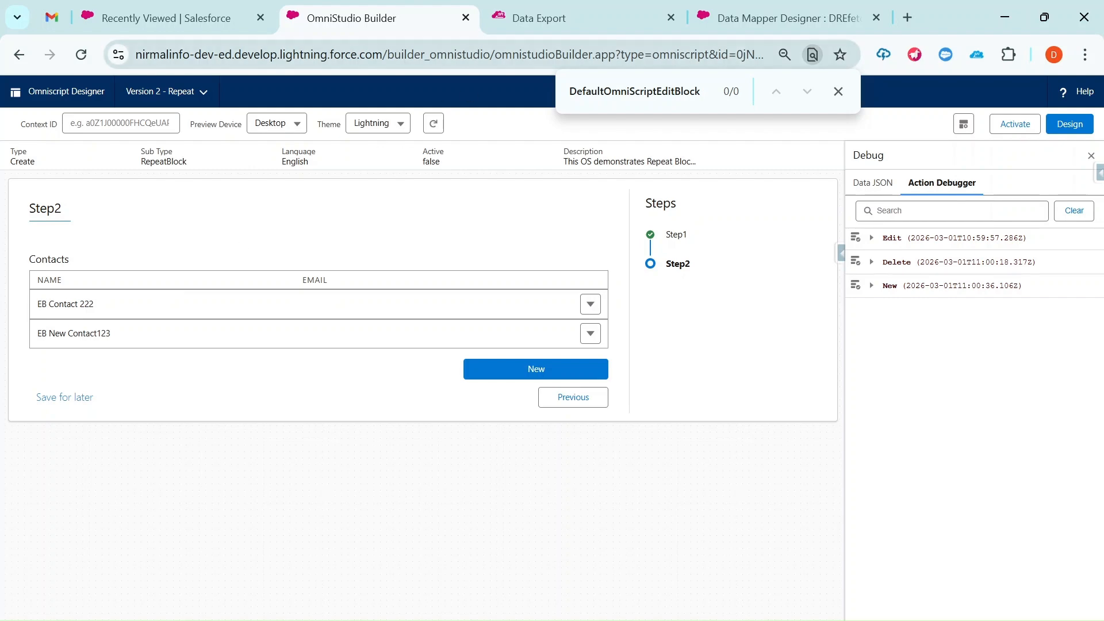
left_click(569, 18)
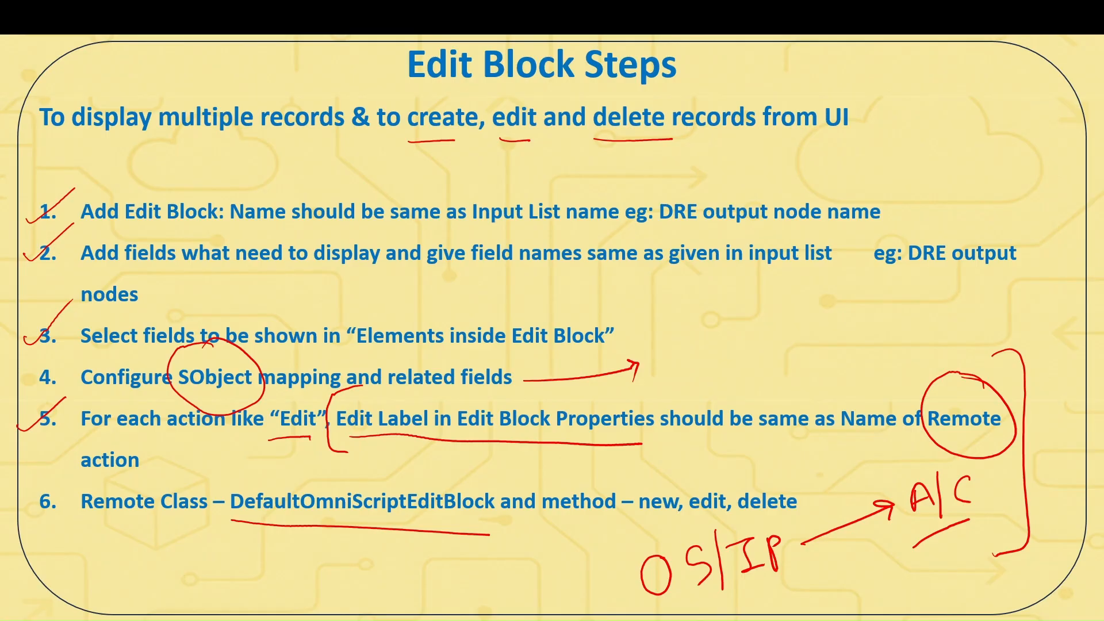
key("Right")
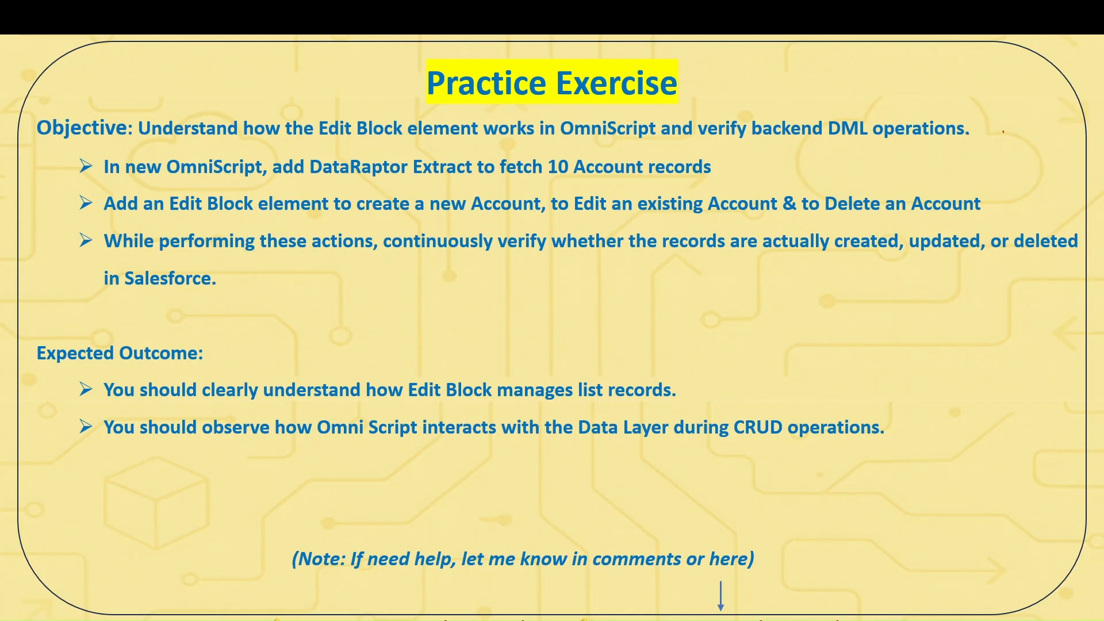
mouse_move(95, 85)
left_mouse_down()
mouse_move(14, 129)
mouse_move(73, 313)
left_mouse_up()
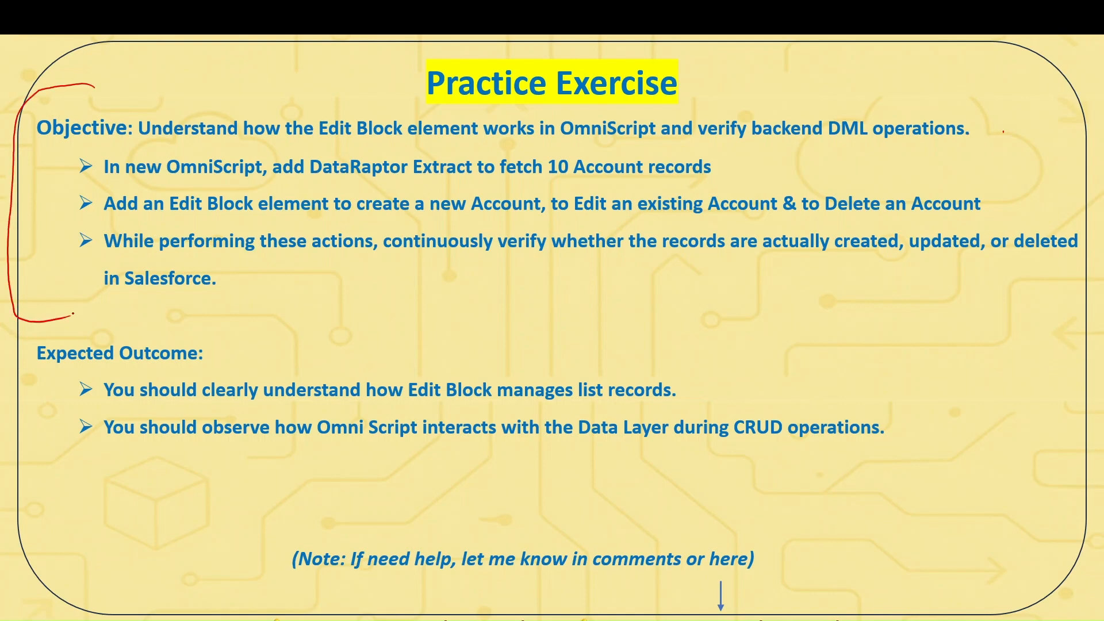
mouse_move(1002, 80)
left_mouse_down()
mouse_move(1070, 183)
mouse_move(1015, 331)
left_mouse_up()
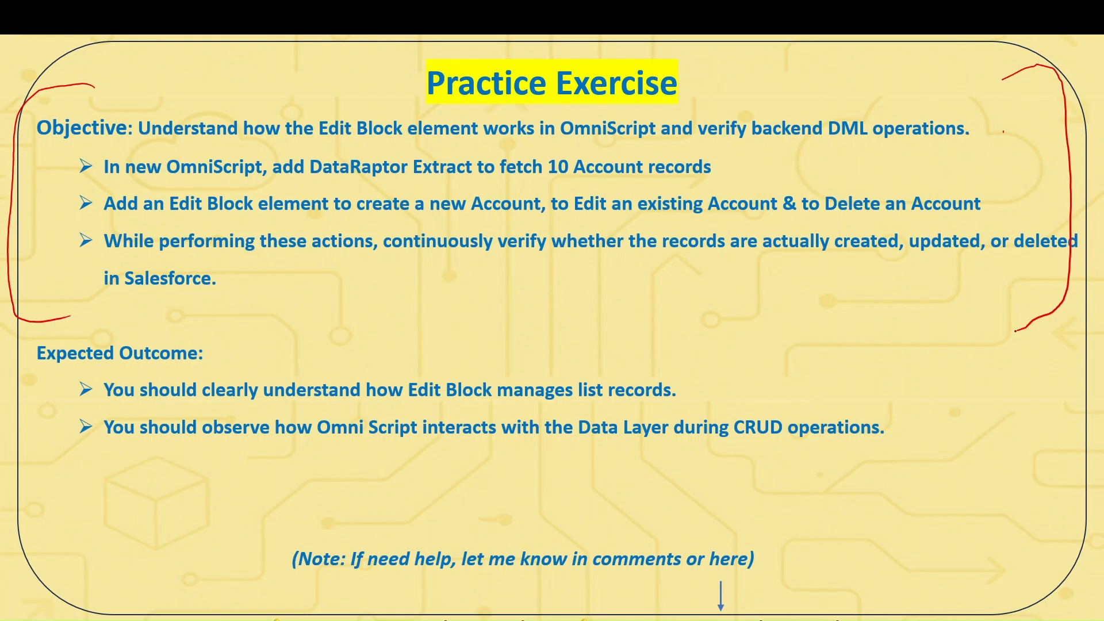